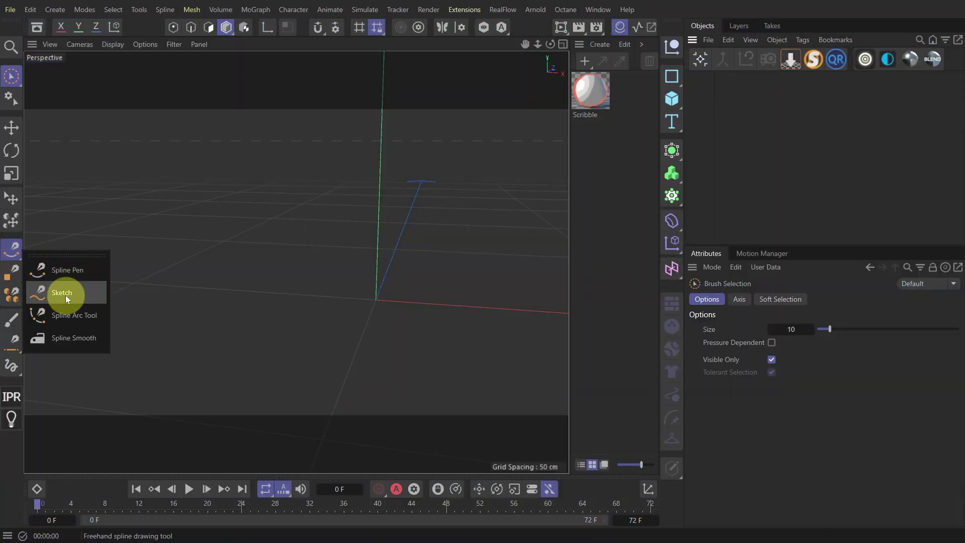
Sketch a freehand letter A spline with the Sketch tool
click(65, 297)
drag(336, 288, 378, 201)
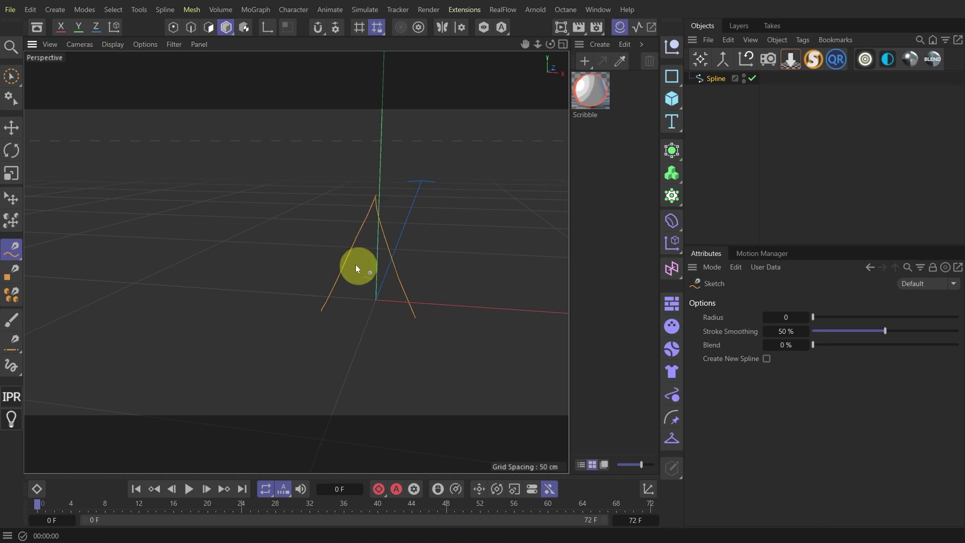
mouse_move(359, 305)
alt+mouse_down()
mouse_move(256, 295)
mouse_move(288, 287)
mouse_move(458, 293)
mouse_move(424, 308)
mouse_move(321, 309)
alt+mouse_up()
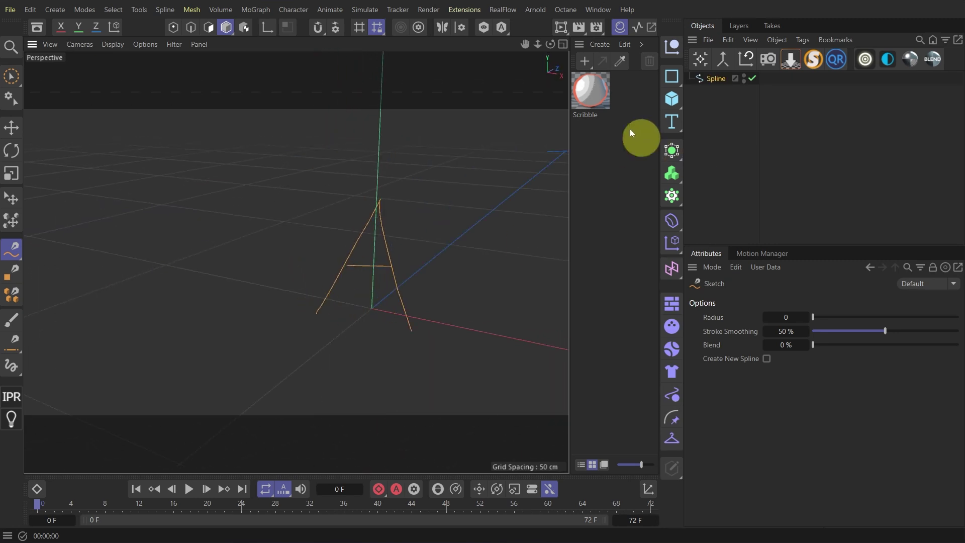
Add a Sketch Style tag with Splines only, then preview it in an Interactive Render Region
drag(727, 80, 727, 82)
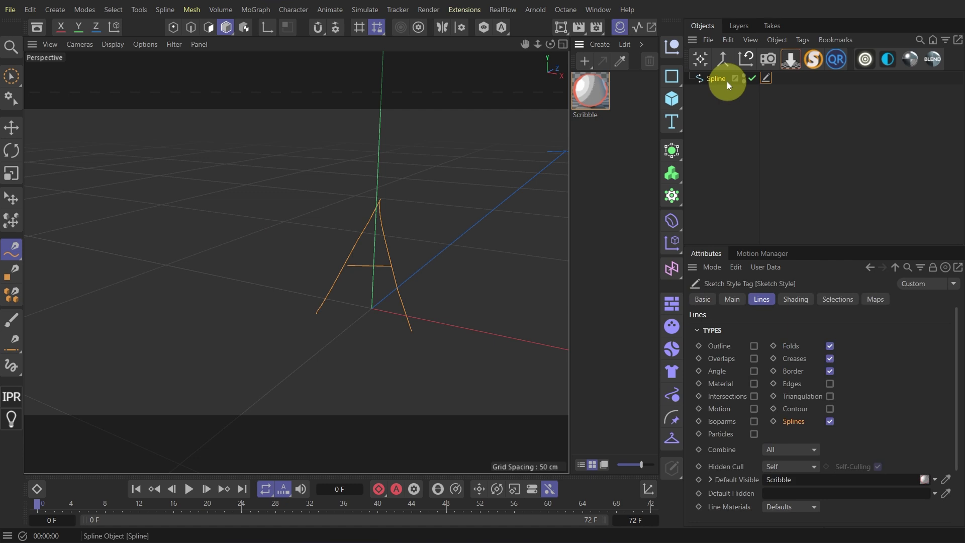
click(831, 370)
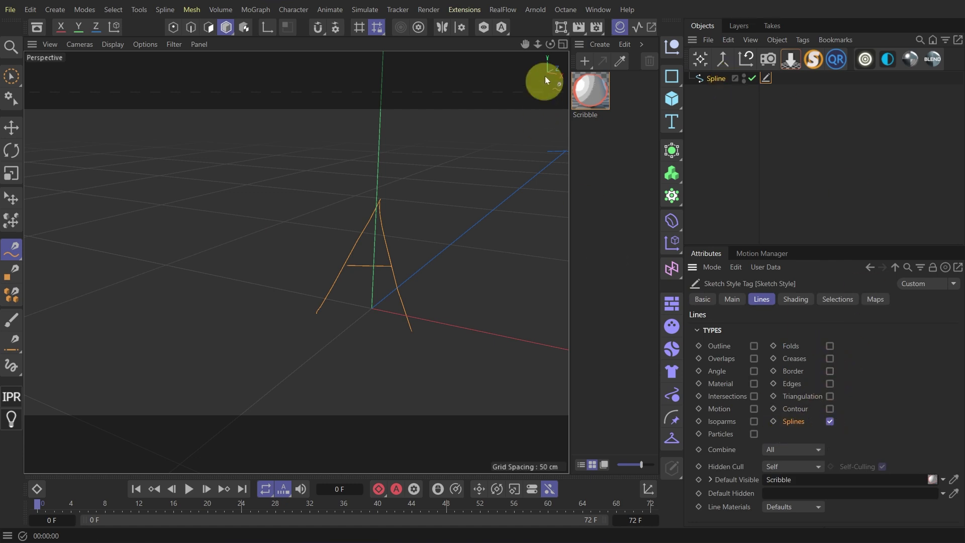
click(561, 27)
mouse_move(356, 281)
alt+mouse_down()
mouse_move(230, 282)
mouse_move(339, 320)
alt+mouse_up()
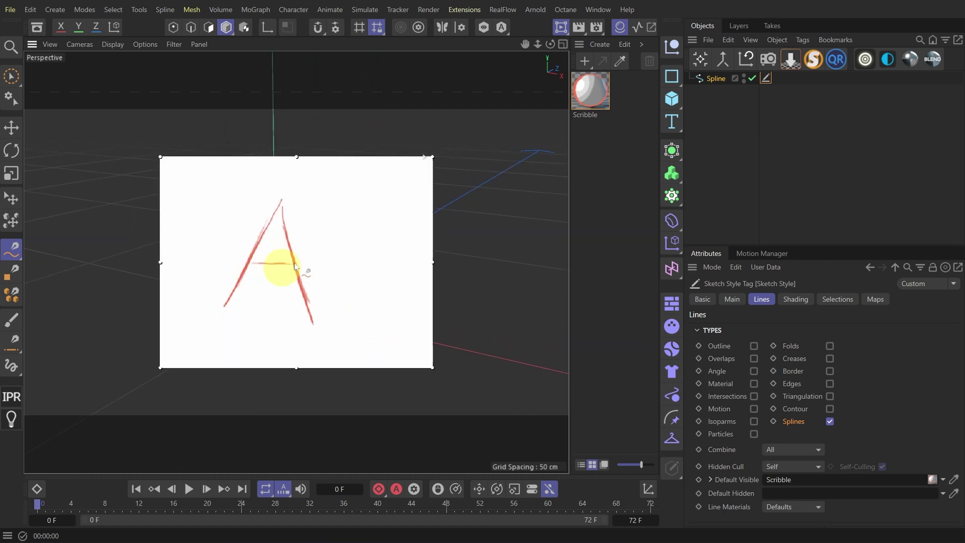
Enable Scribble stroke resizing and make stroke thickness depend on join angle
drag(338, 239, 410, 270)
drag(275, 325, 265, 331)
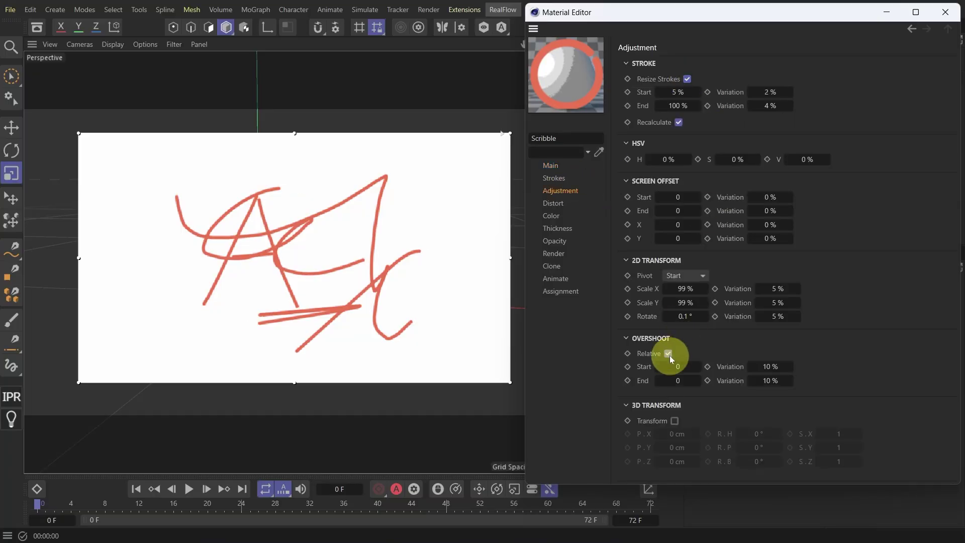
click(555, 203)
click(678, 62)
click(557, 228)
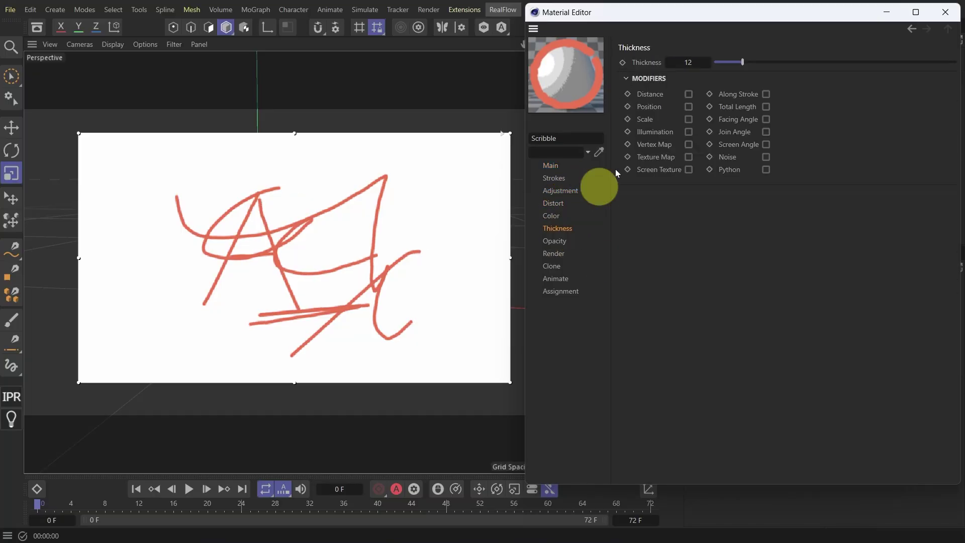
click(766, 132)
click(553, 266)
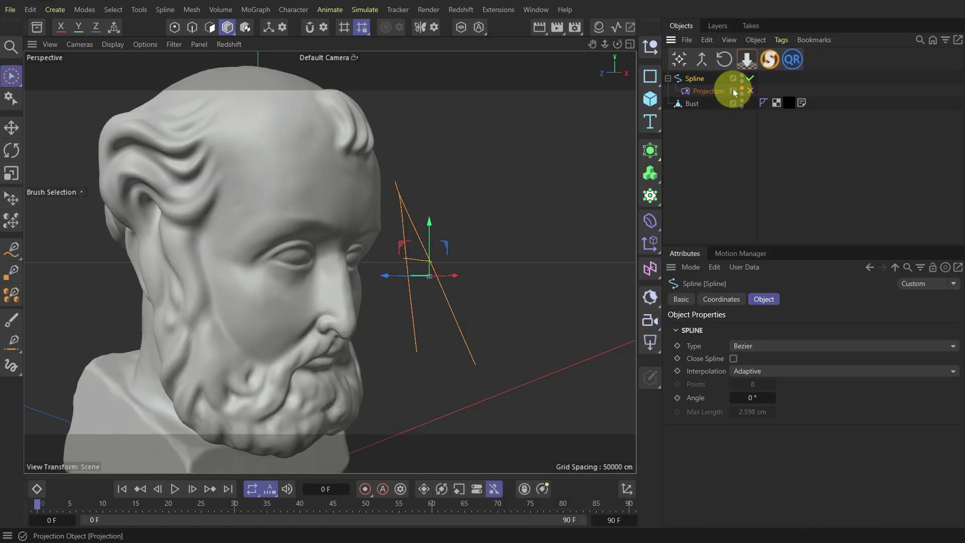
Orbit to a frontal view of the bust and open the snapping settings
mouse_move(329, 319)
alt+mouse_down()
mouse_move(141, 334)
mouse_move(254, 295)
mouse_move(168, 300)
alt+mouse_up()
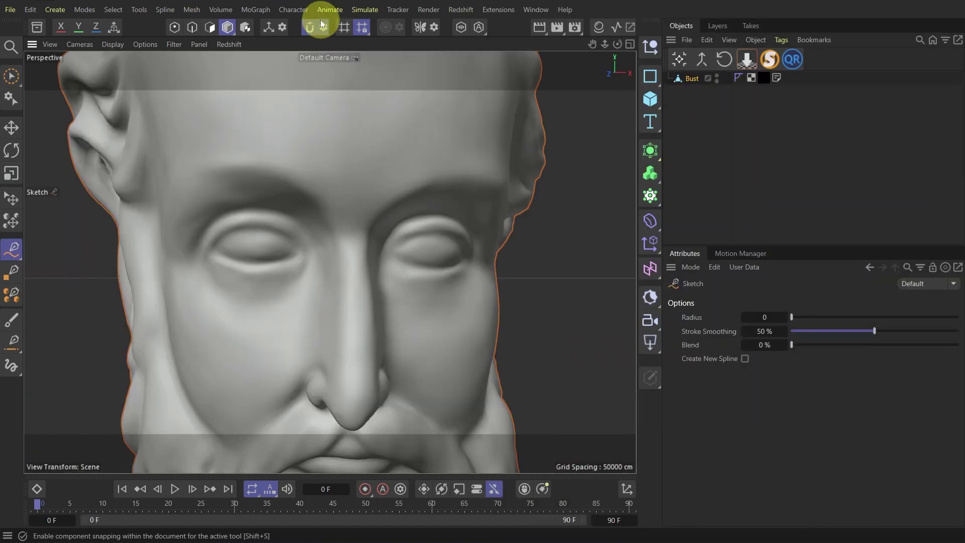
click(322, 27)
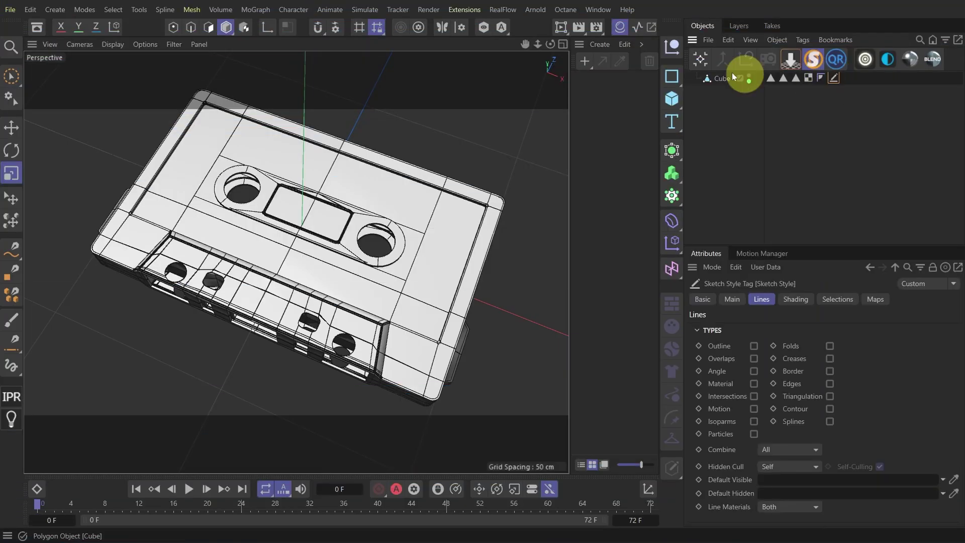
Select the cassette's Sketch Style tag and start an Interactive Render Region
click(722, 78)
click(834, 77)
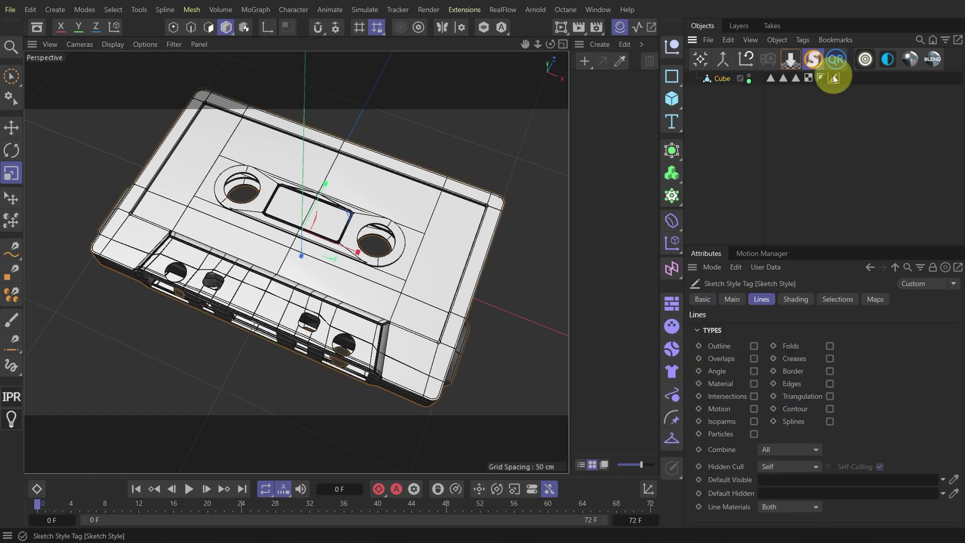
click(563, 28)
Enable Folds, Creases, Border and Contour lines on the cassette's sketch style
click(830, 345)
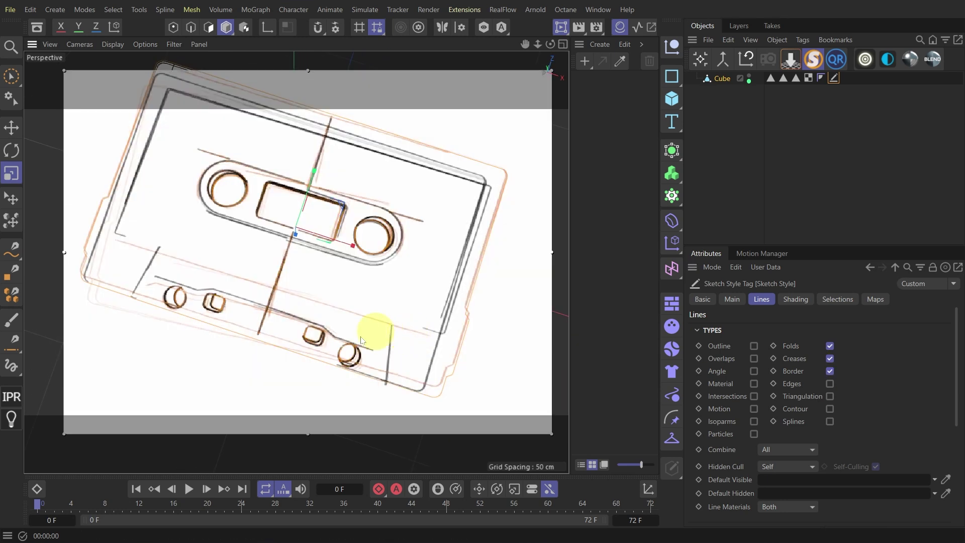
mouse_move(373, 327)
alt+mouse_down()
mouse_move(395, 291)
mouse_move(381, 339)
alt+mouse_up()
scroll(785, 407, down, 3)
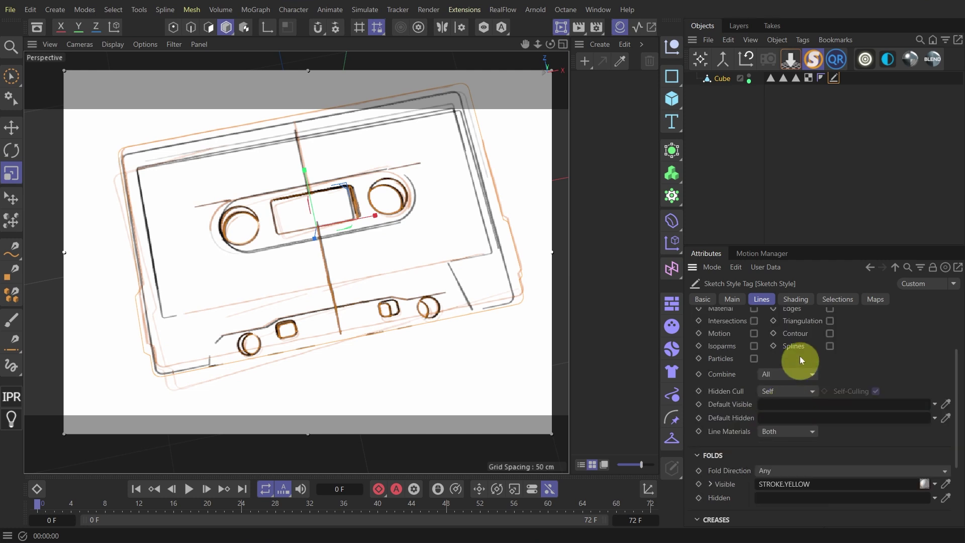
scroll(797, 326, up, 3)
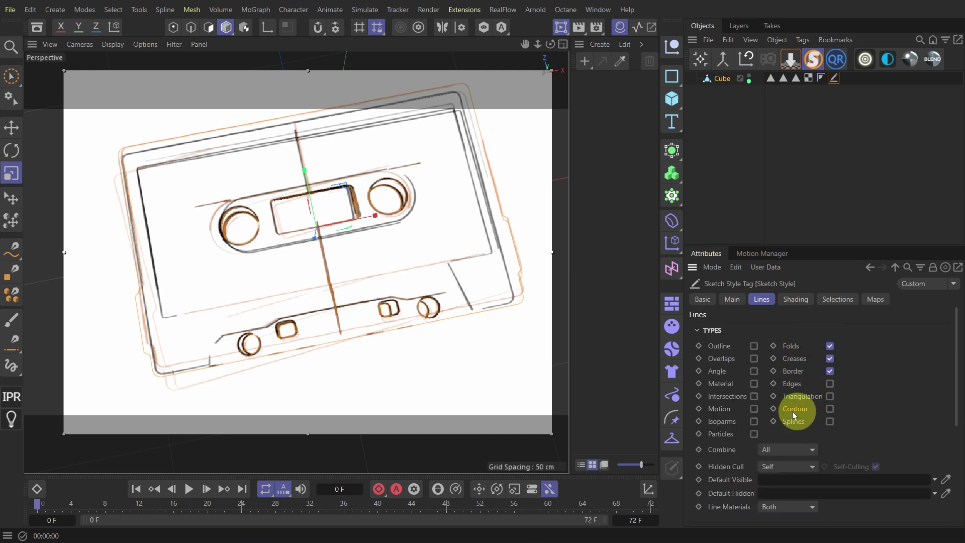
click(831, 409)
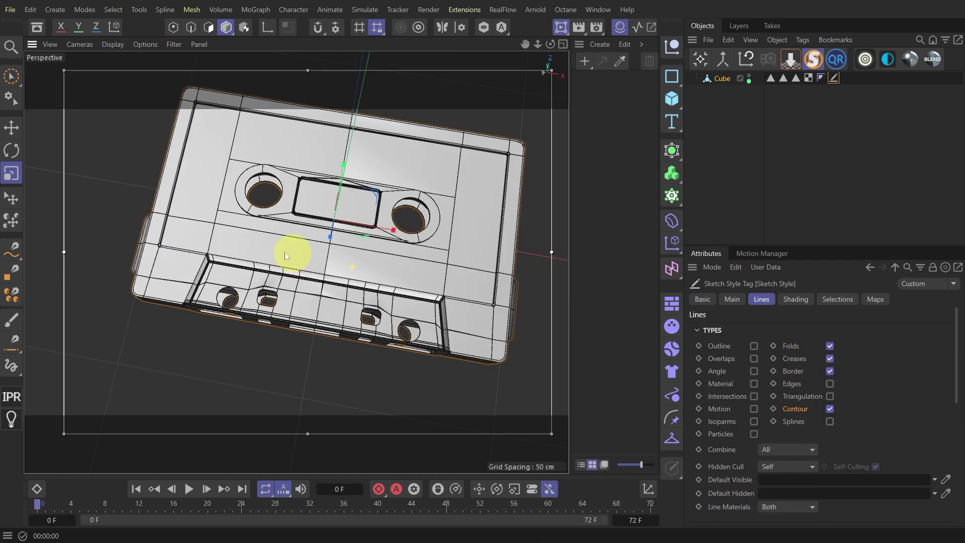
alt+drag(280, 248, 430, 276)
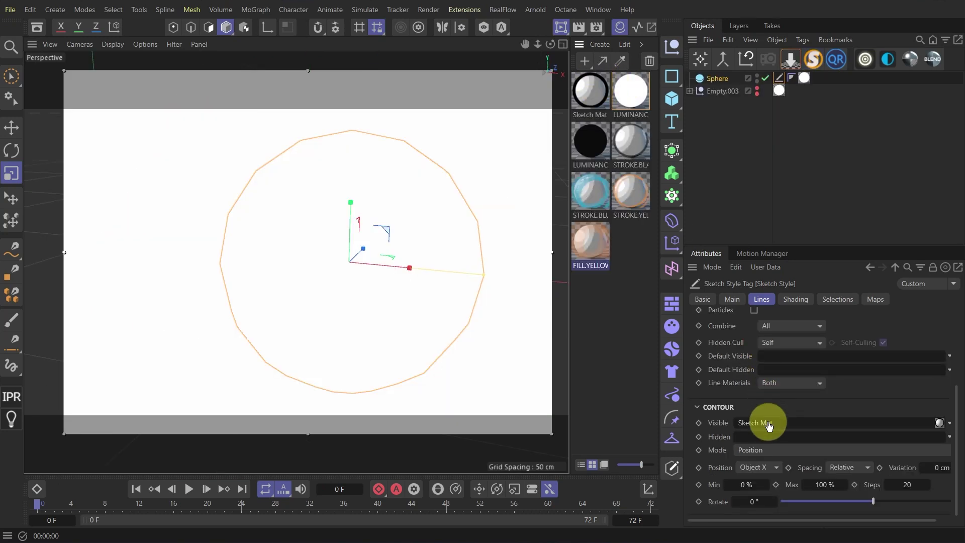
Use FILL.YELLOW for the contour hatching, with 5 cm Variation and 31° Rotate
drag(769, 407, 769, 422)
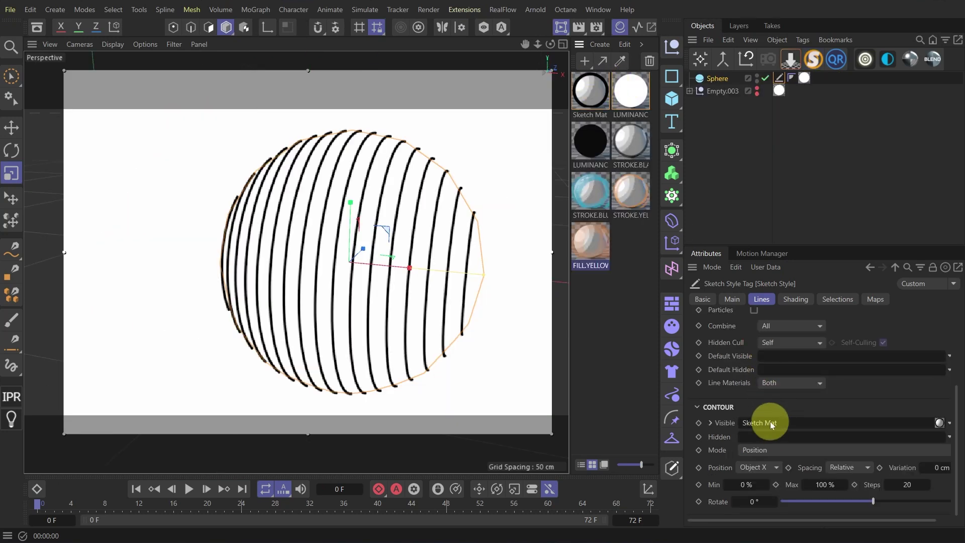
drag(935, 469, 941, 460)
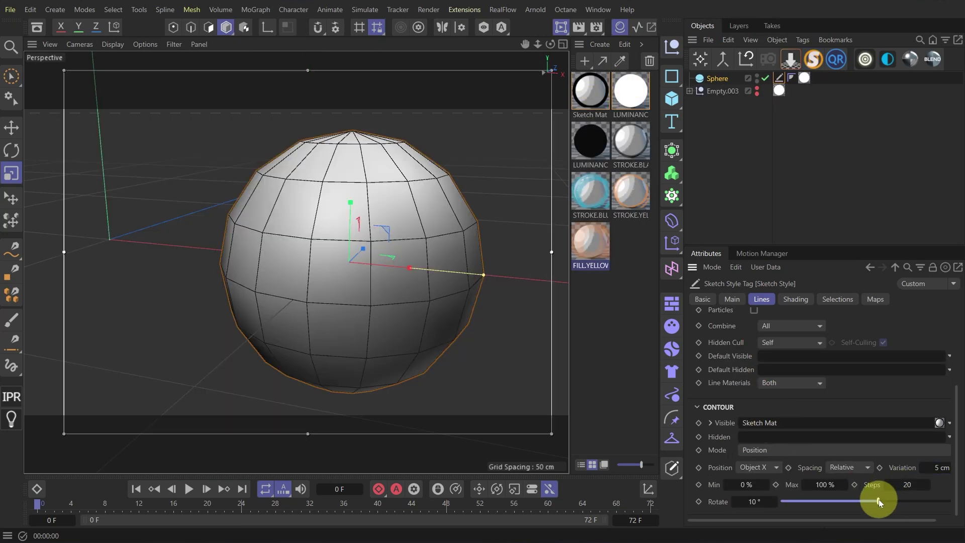
drag(879, 499, 889, 499)
drag(590, 246, 786, 426)
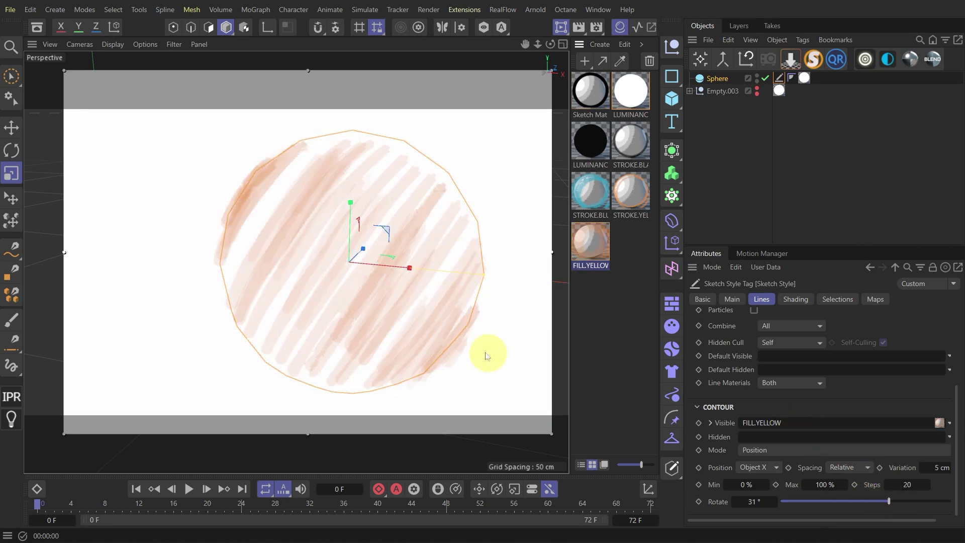
alt+drag(482, 349, 430, 325)
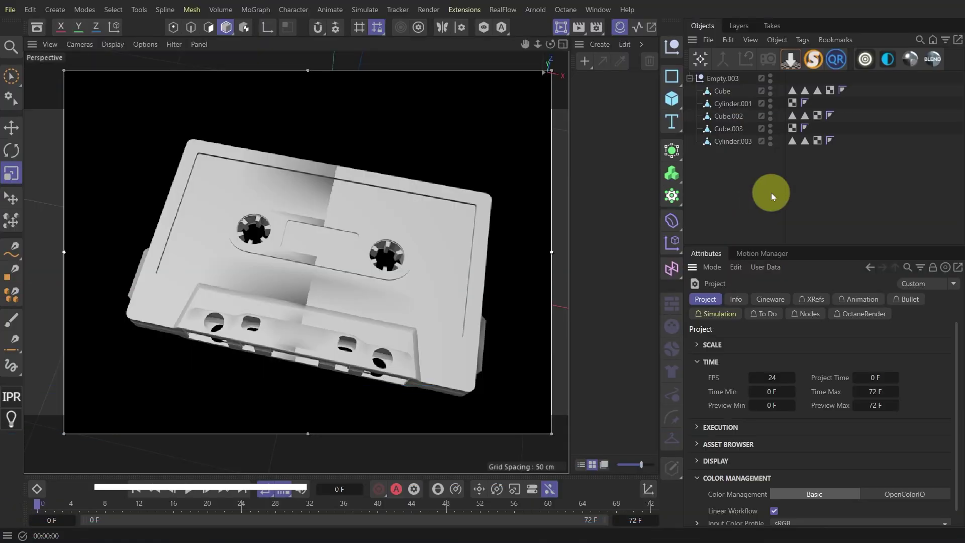
Keep sRGB as the input colour profile in Project Settings colour management
click(733, 478)
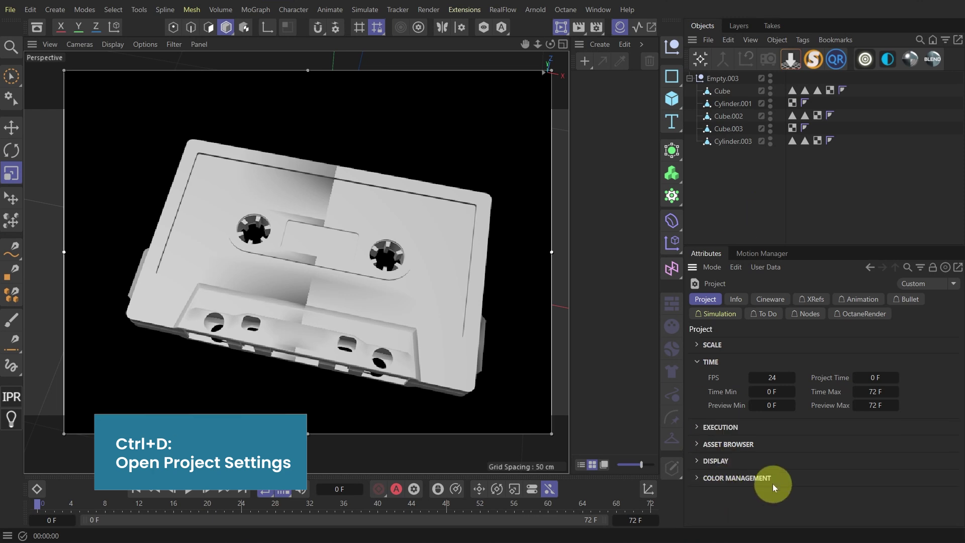
click(773, 483)
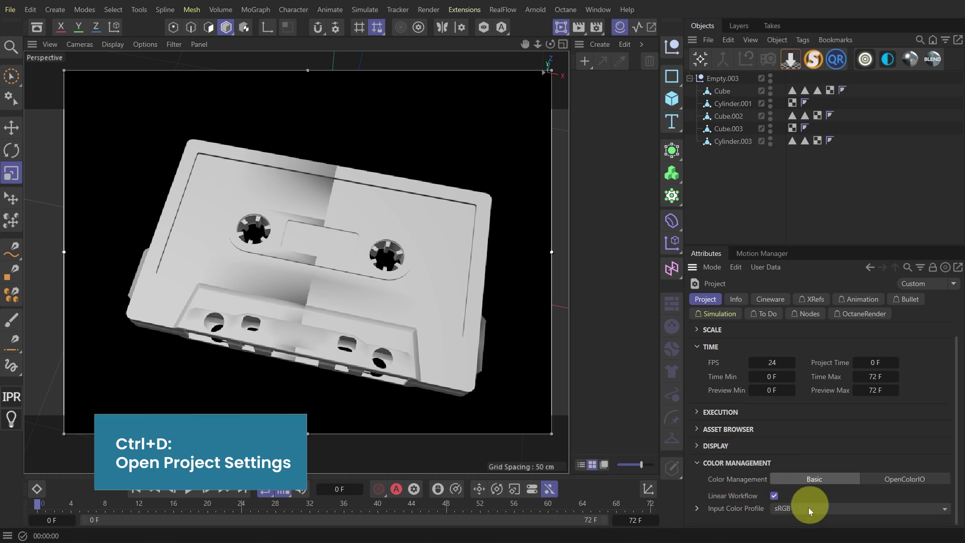
click(806, 511)
click(807, 478)
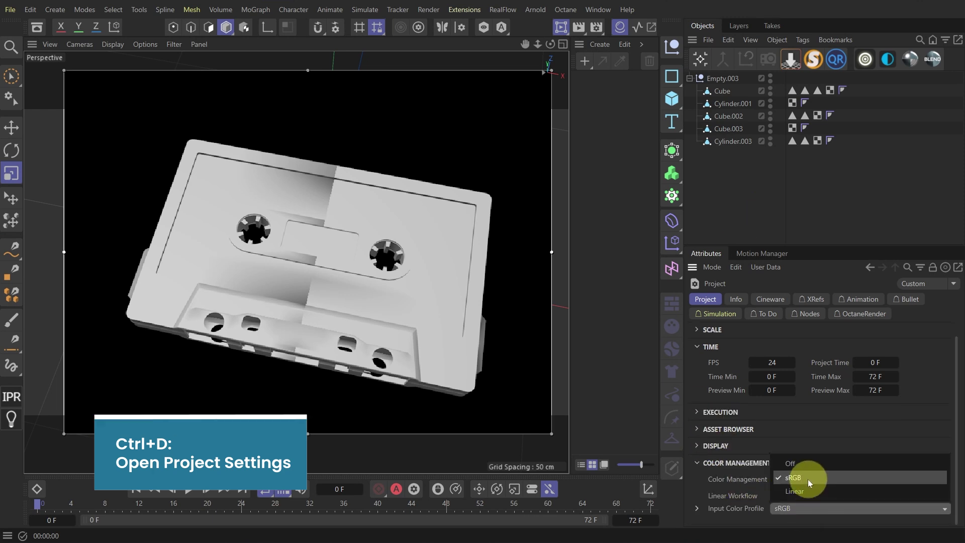
click(626, 169)
Keep the Standard renderer and add the Sketch and Toon post effect
click(598, 27)
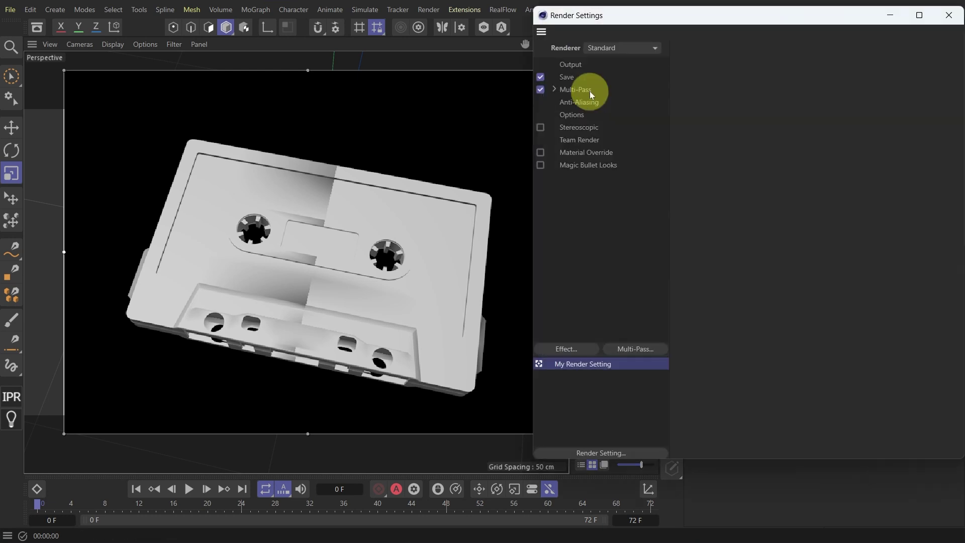
click(611, 48)
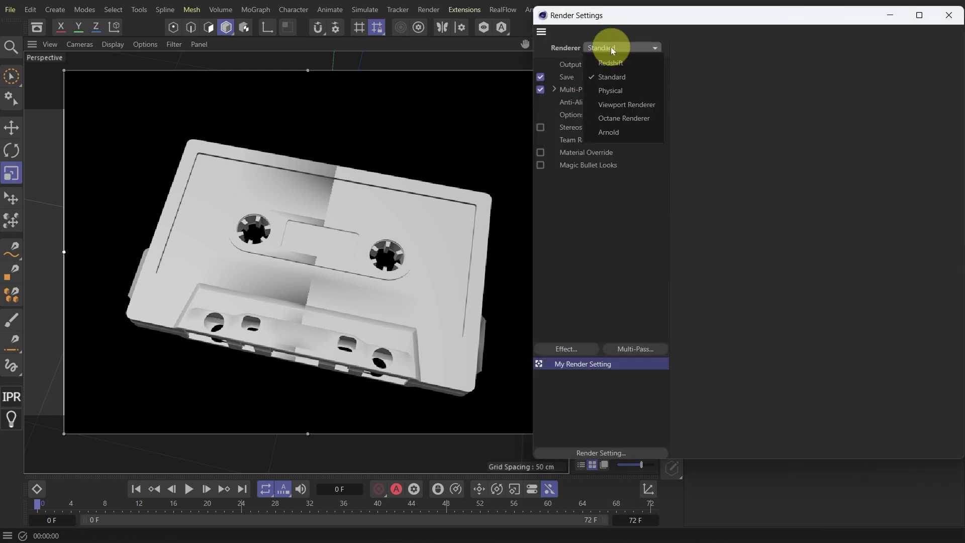
click(647, 79)
click(577, 348)
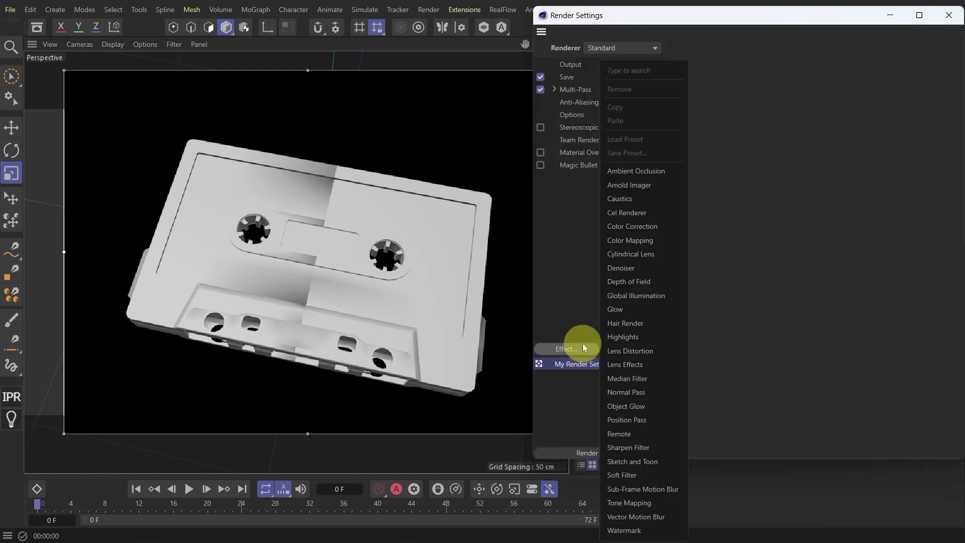
click(662, 460)
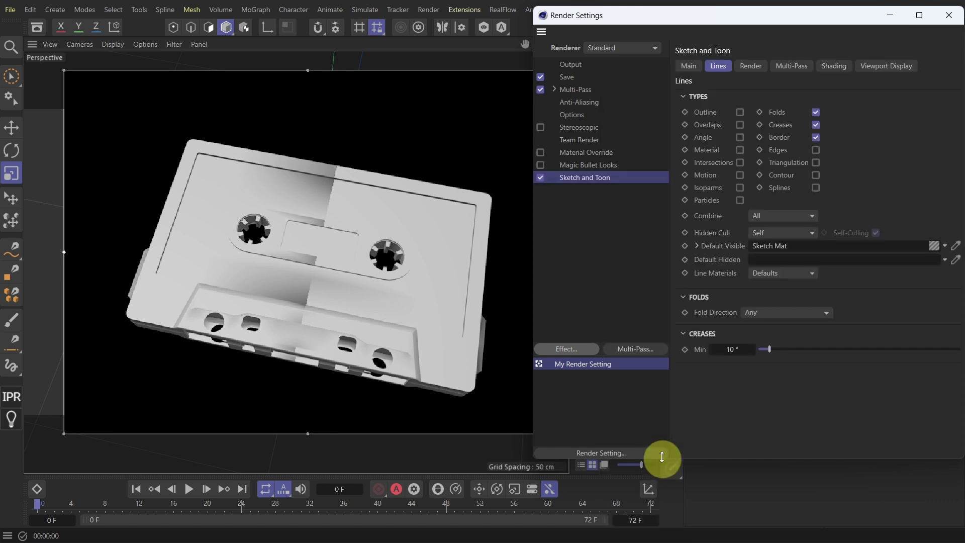
Select Sketch Mat and turn off the Folds, Creases and Border line types
drag(754, 22, 557, 315)
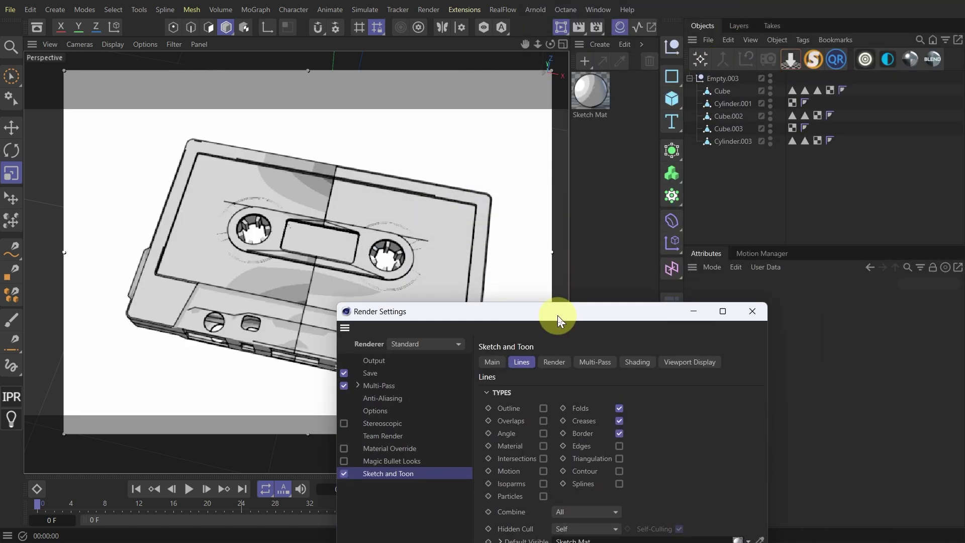
click(595, 90)
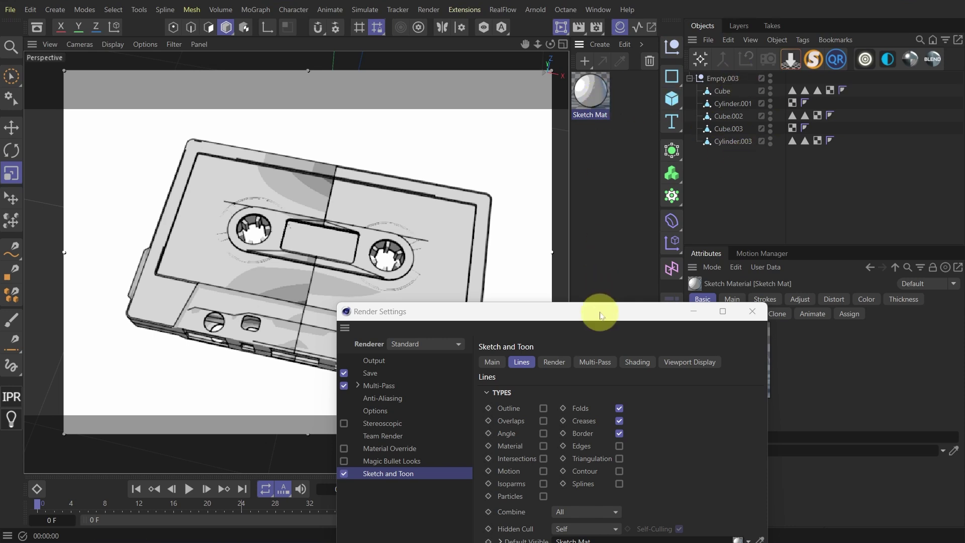
drag(600, 316, 762, 235)
click(781, 328)
click(782, 340)
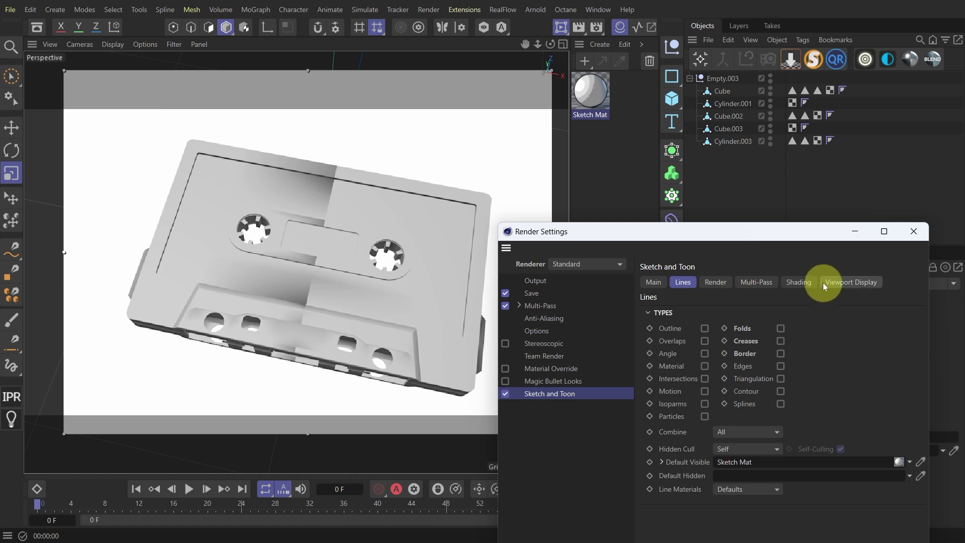
Set the Sketch and Toon Object shading to Off
click(804, 284)
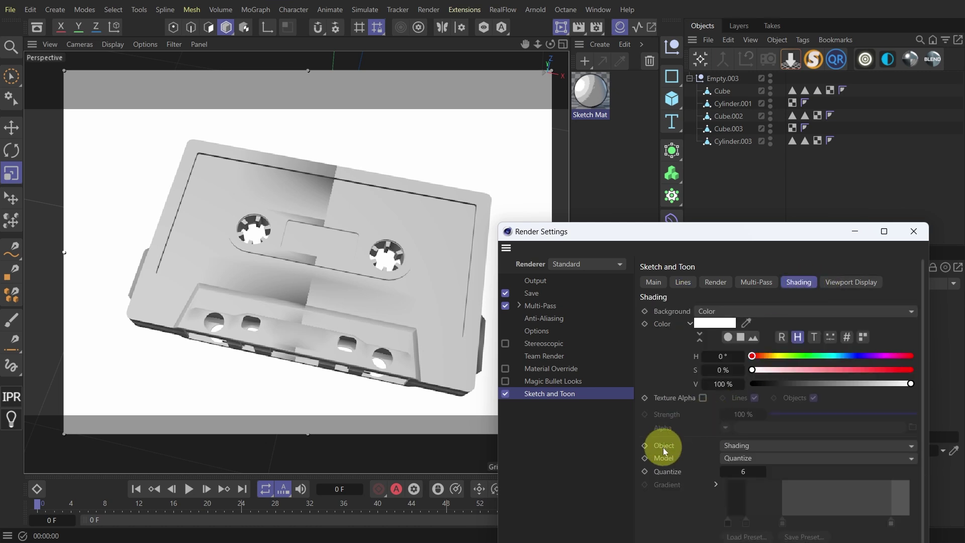
click(750, 446)
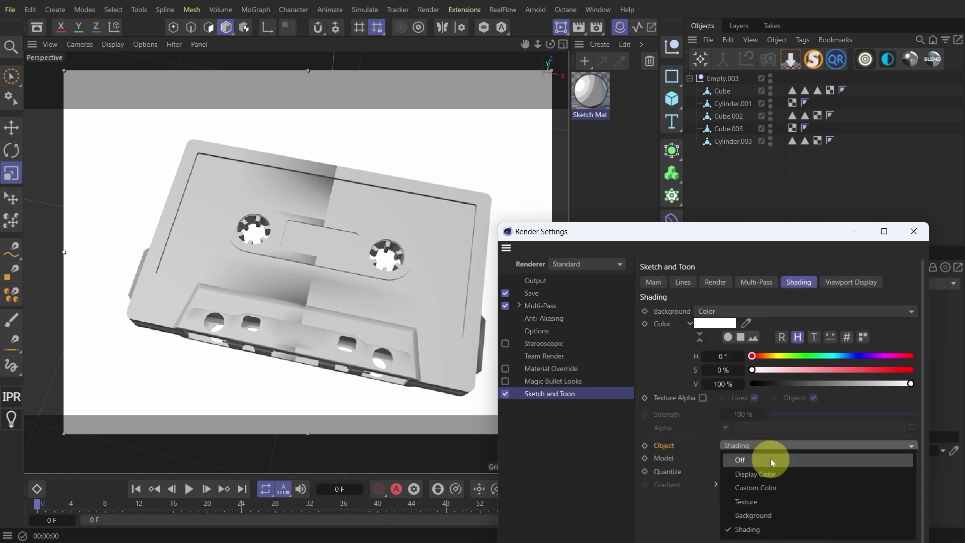
click(772, 461)
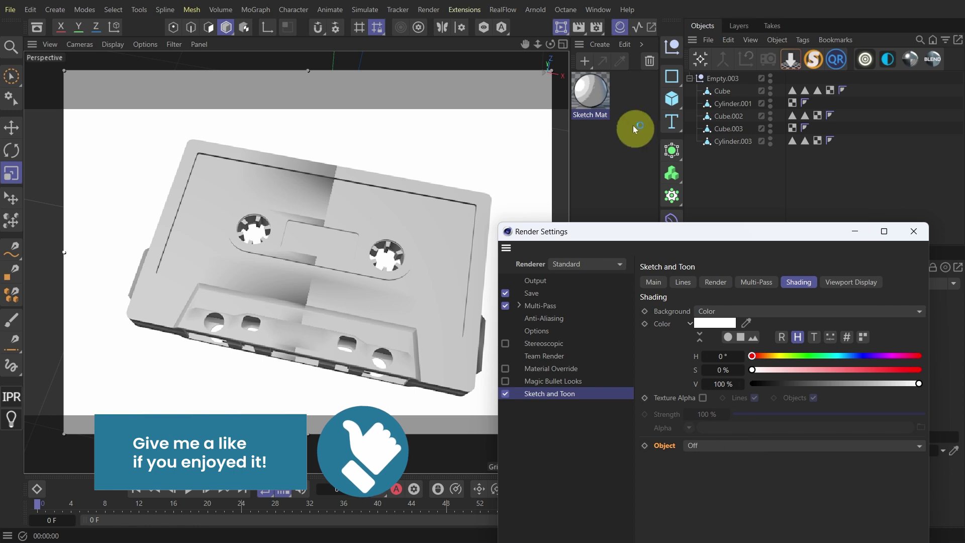
Apply Sketch Mat to Empty.003 and set its line thickness to 30
drag(600, 95, 725, 83)
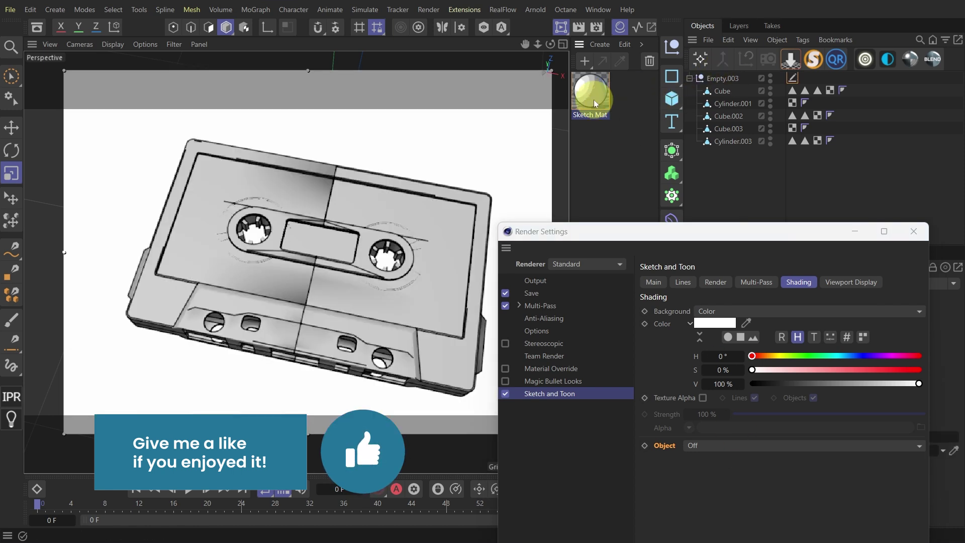
double_click(593, 99)
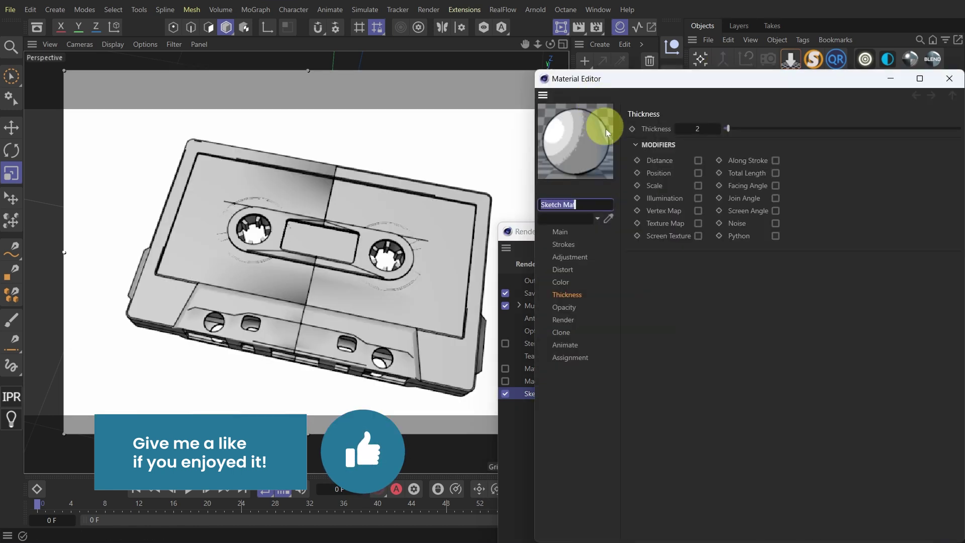
text(30)
key(Return)
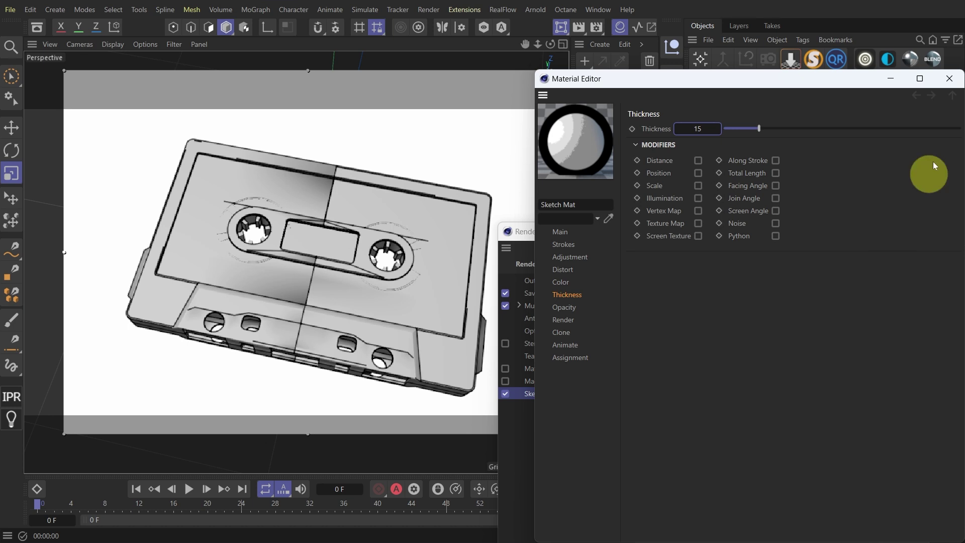
click(949, 79)
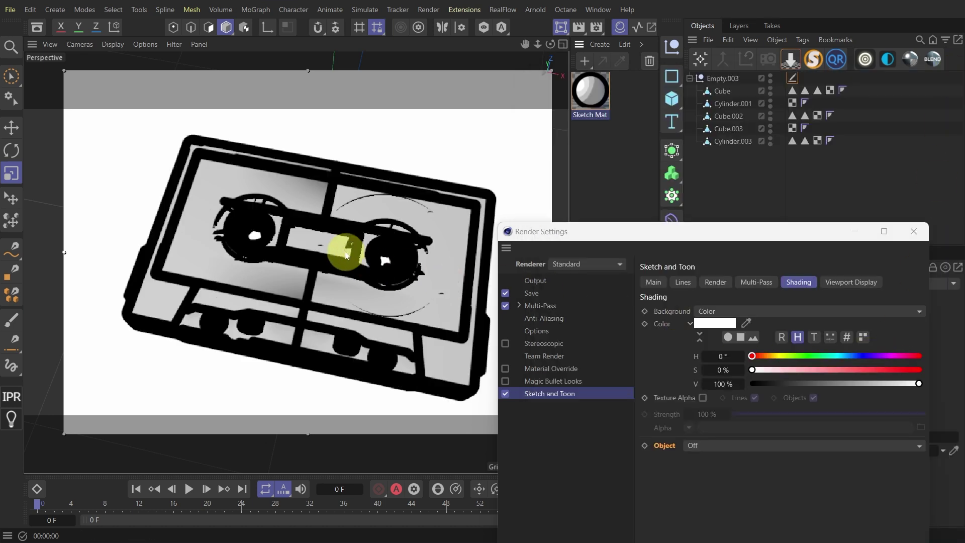
Re-render the viewport at close and zoomed-out views to check the heavy outlines
key(ctrl+r)
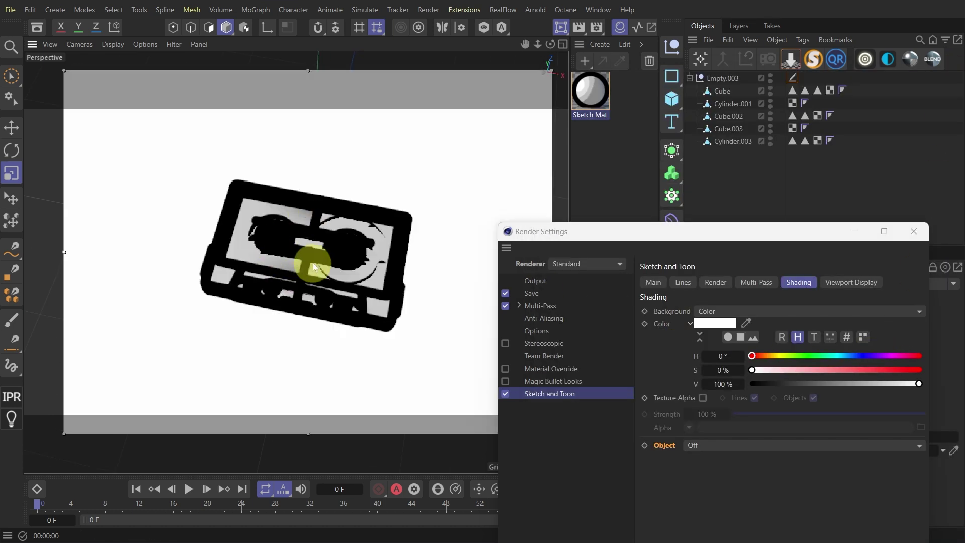
key(ctrl+r)
scroll(317, 255, up, 2)
scroll(318, 255, up, 5)
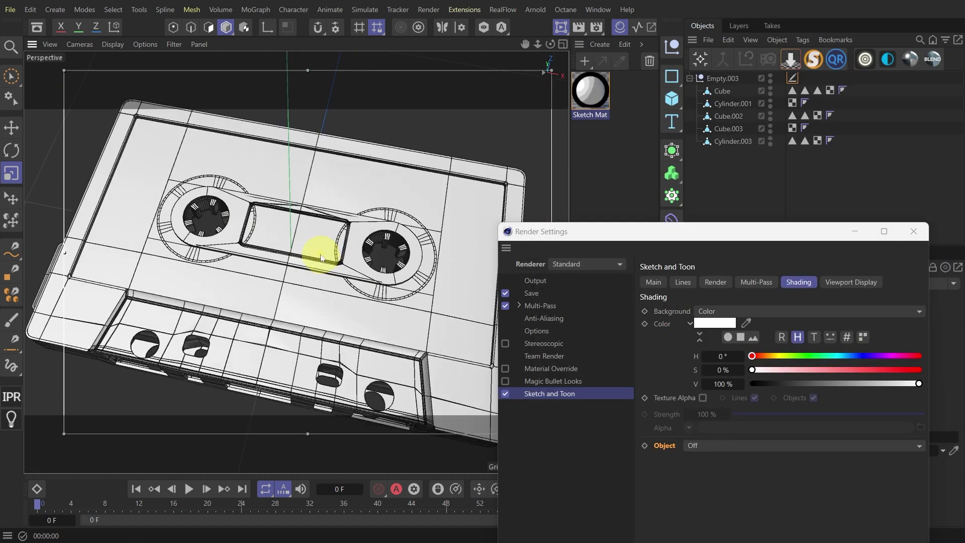
key(ctrl+r)
scroll(329, 241, down, 5)
key(ctrl+r)
Enable Resolution Independent in the Sketch and Toon Render tab and re-render the viewport
click(704, 286)
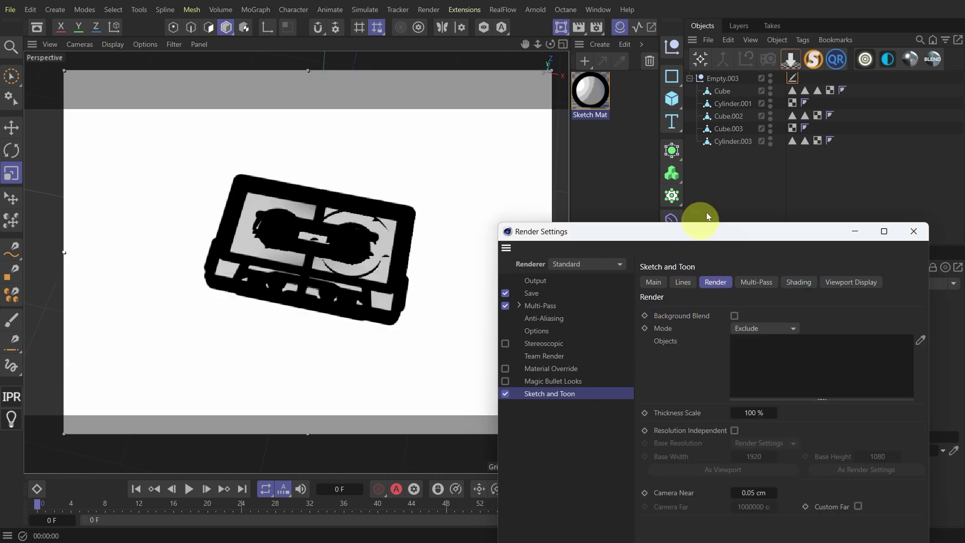
drag(697, 233, 681, 75)
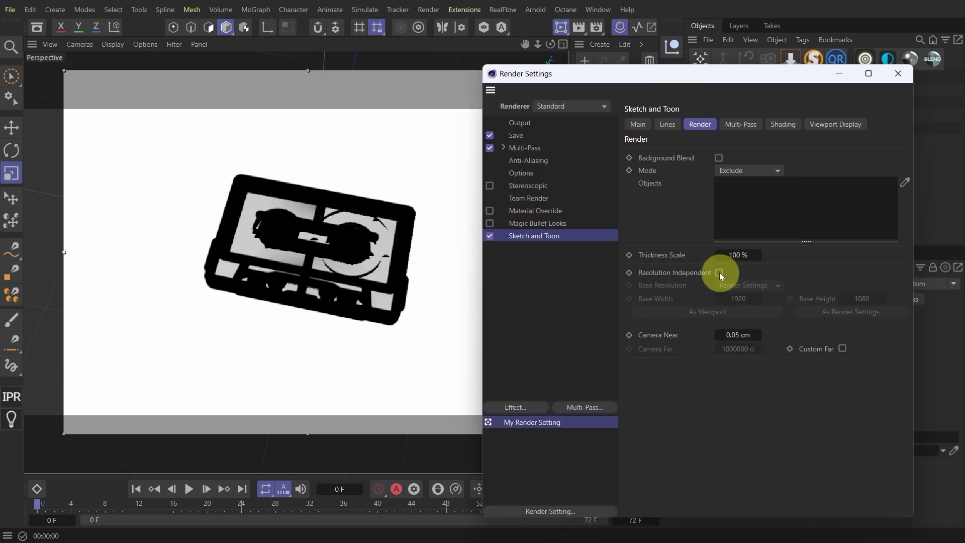
click(719, 272)
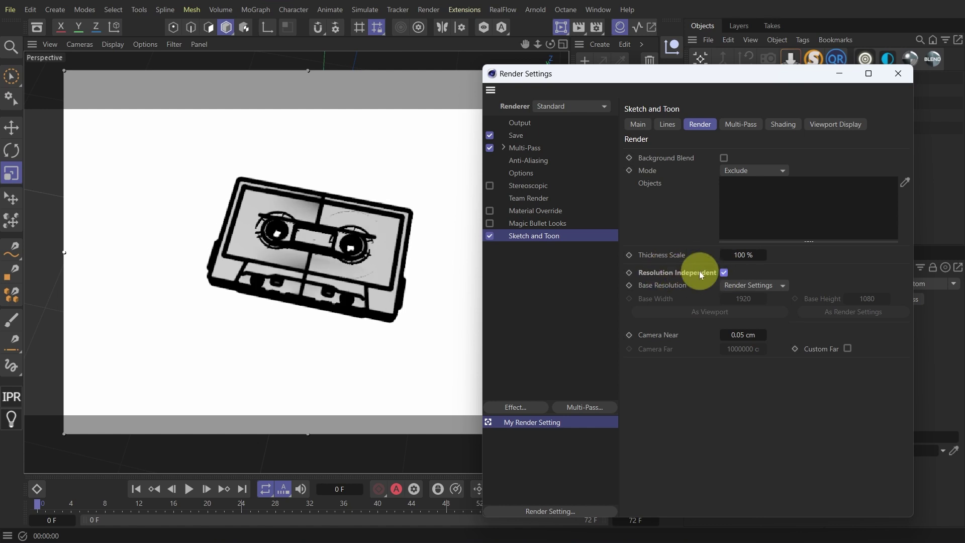
scroll(384, 275, up, 2)
key(ctrl+r)
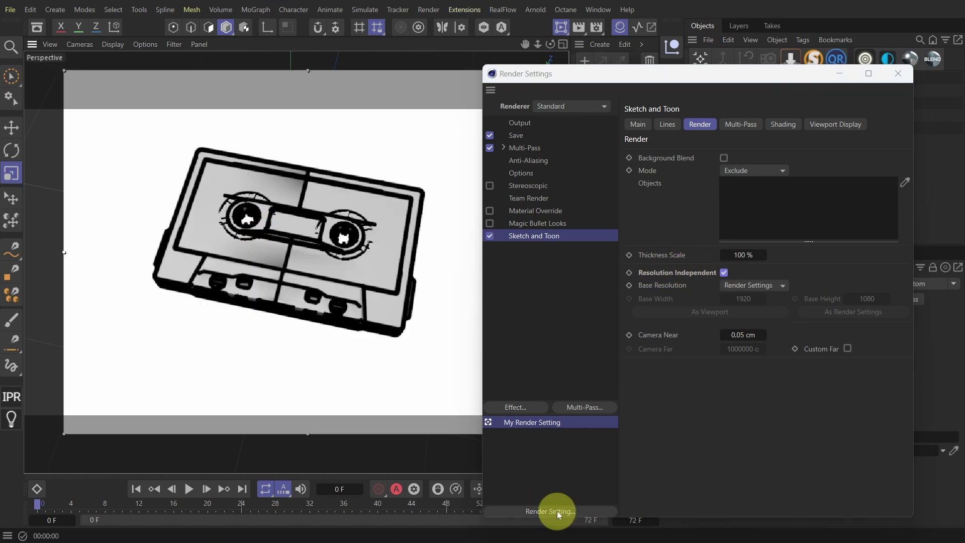
click(557, 511)
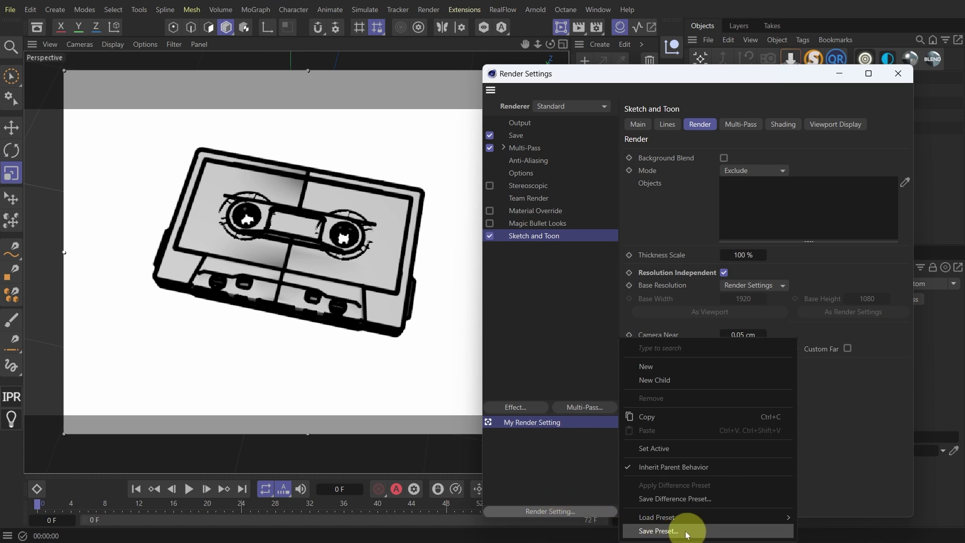
Dismiss the render settings menu and step through the Audio Cassette gallery images
click(555, 335)
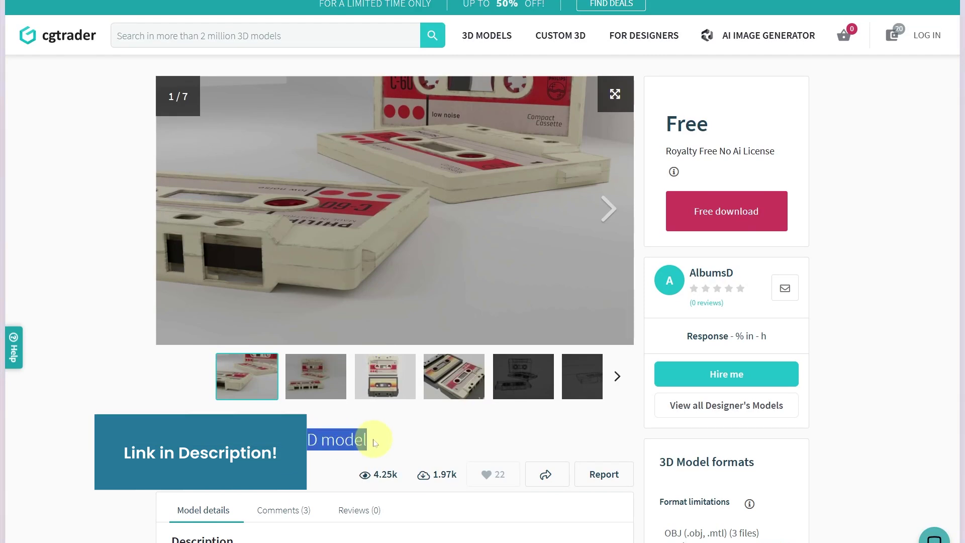
click(610, 210)
click(609, 210)
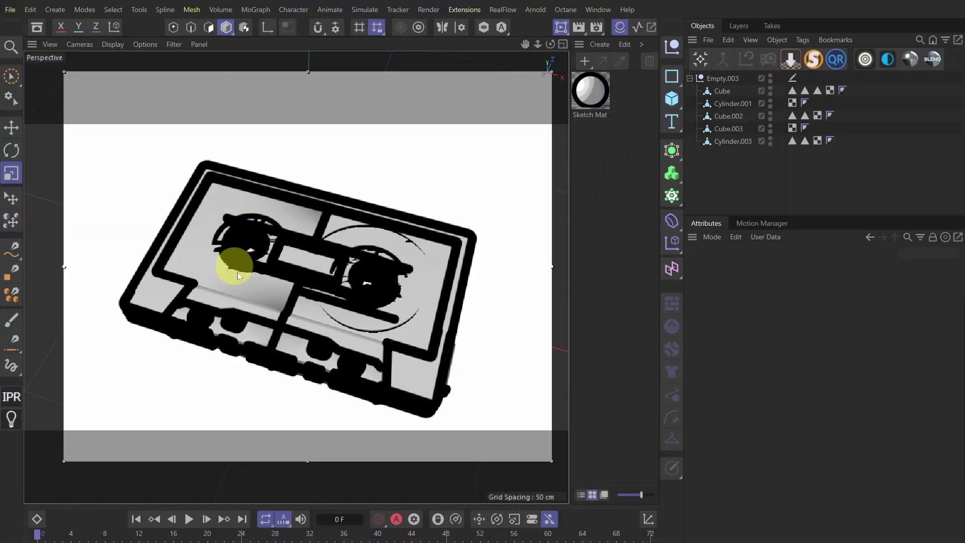
Create material Mat with Reflectance off and Luminance on, and apply it to the cassette group
double_click(623, 152)
double_click(589, 104)
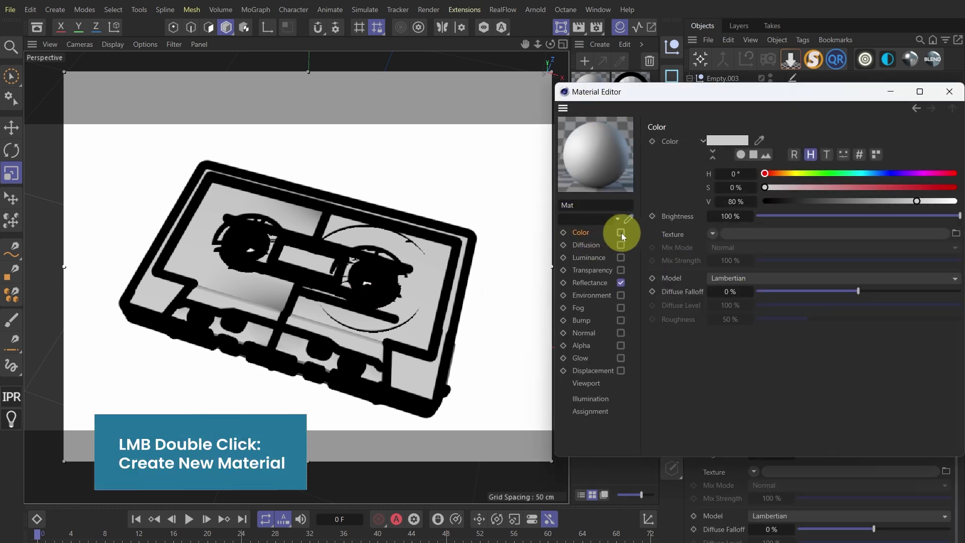
click(621, 283)
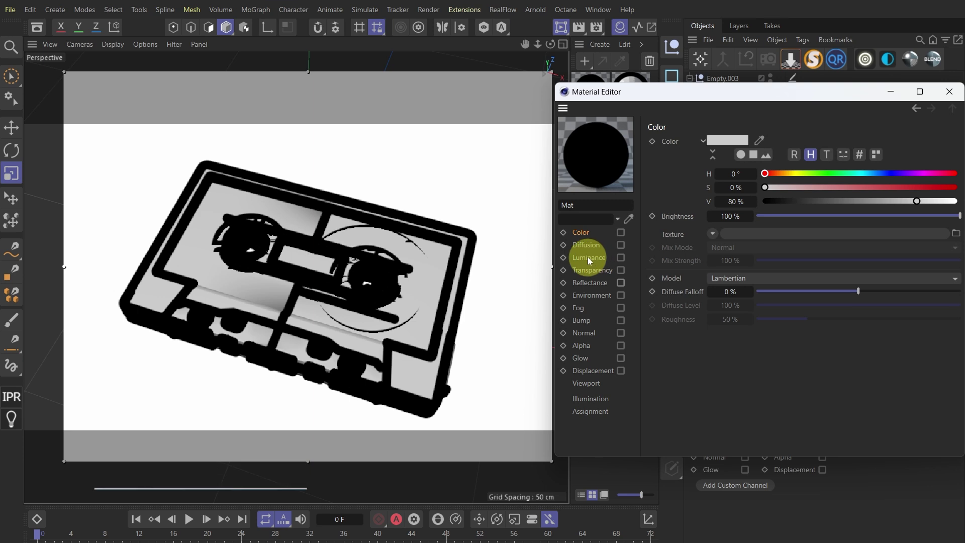
click(587, 258)
click(621, 258)
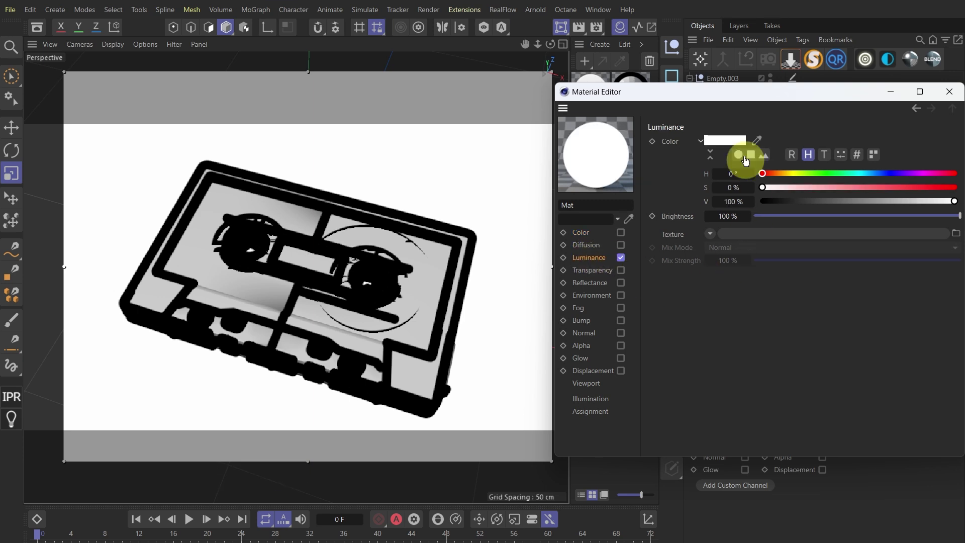
click(949, 92)
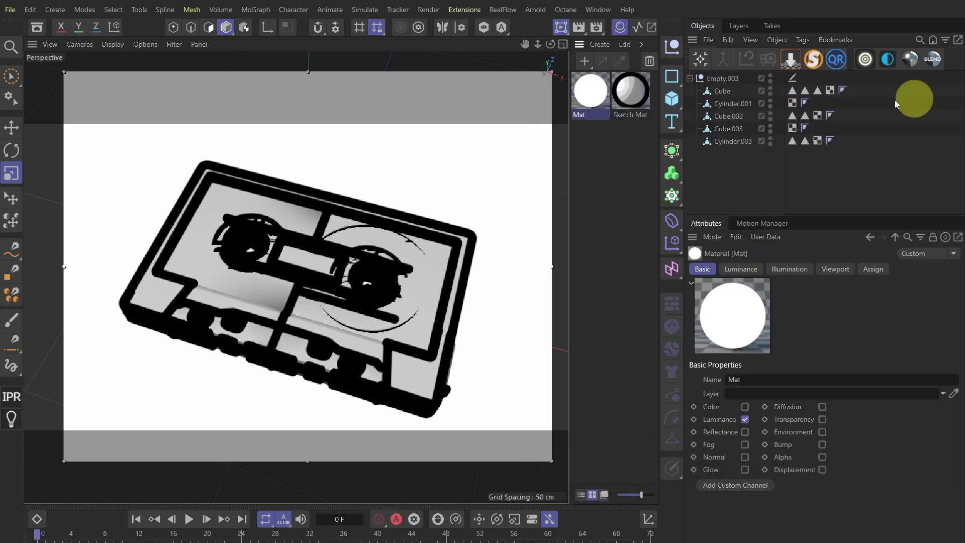
drag(591, 93, 731, 82)
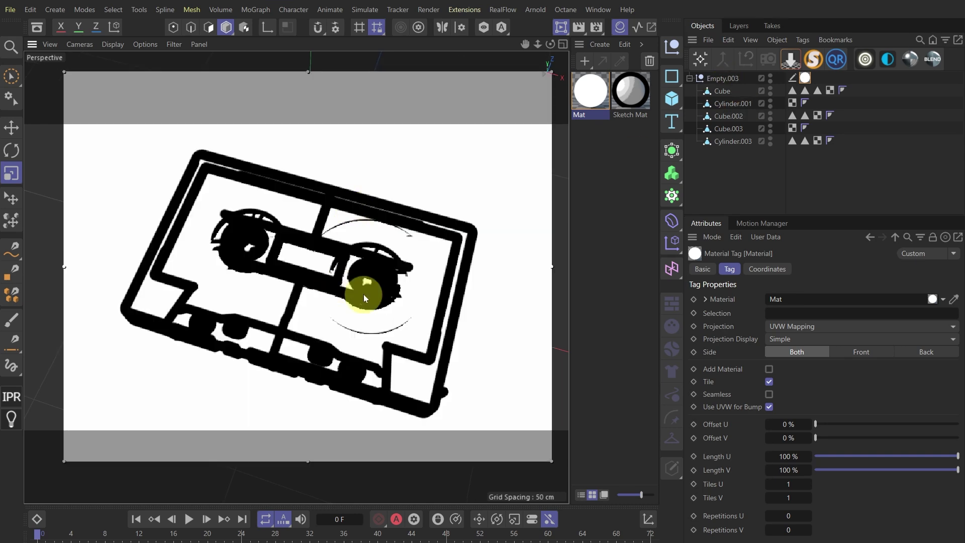
Make the Cube visible and move the Sketch Style tag onto it
click(722, 90)
click(770, 92)
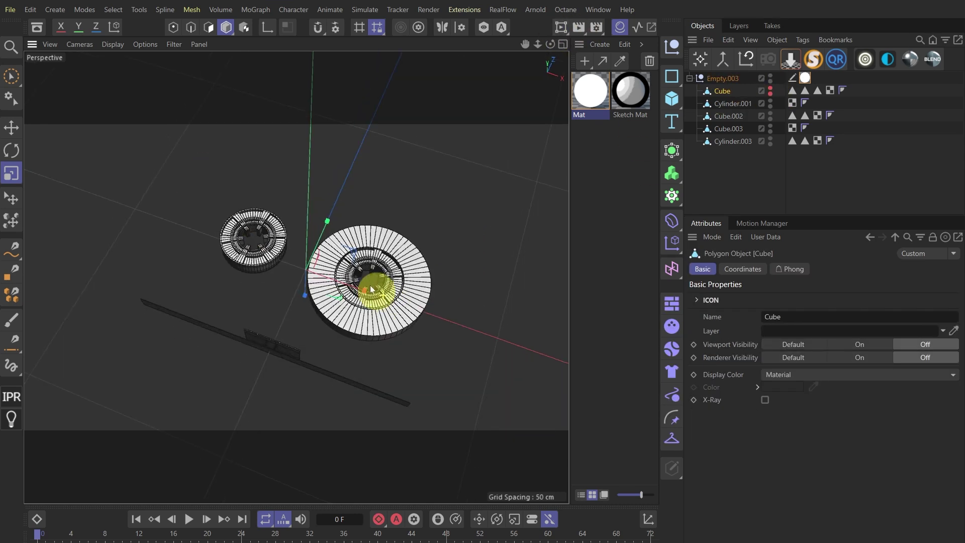
ctrl+click(770, 90)
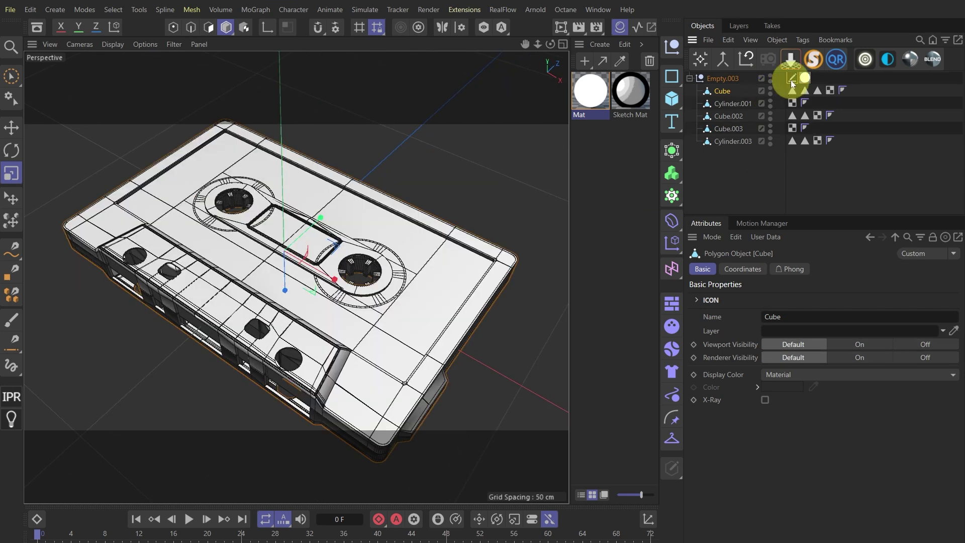
drag(847, 89, 846, 90)
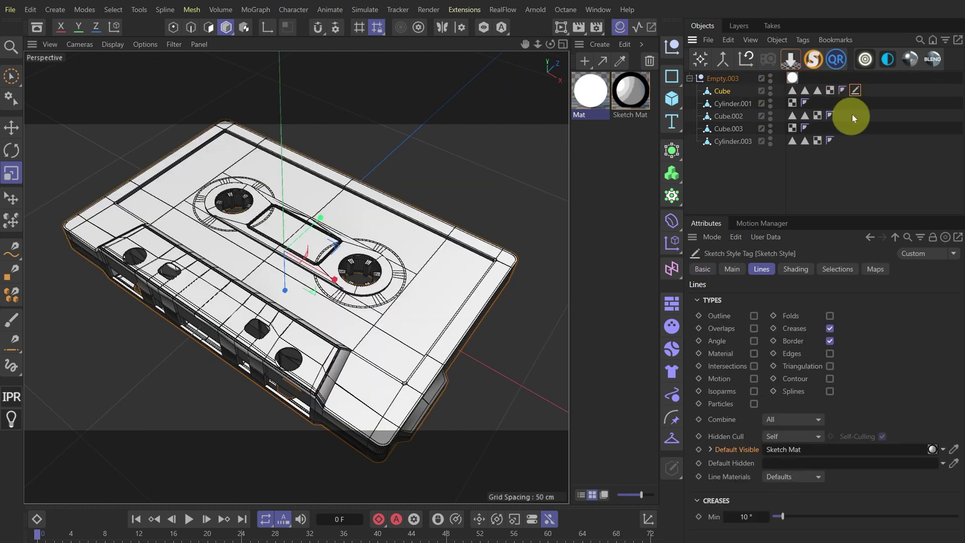
Enable fold lines and apply line materials to both visible and hidden lines
click(830, 316)
scroll(834, 382, down, 1)
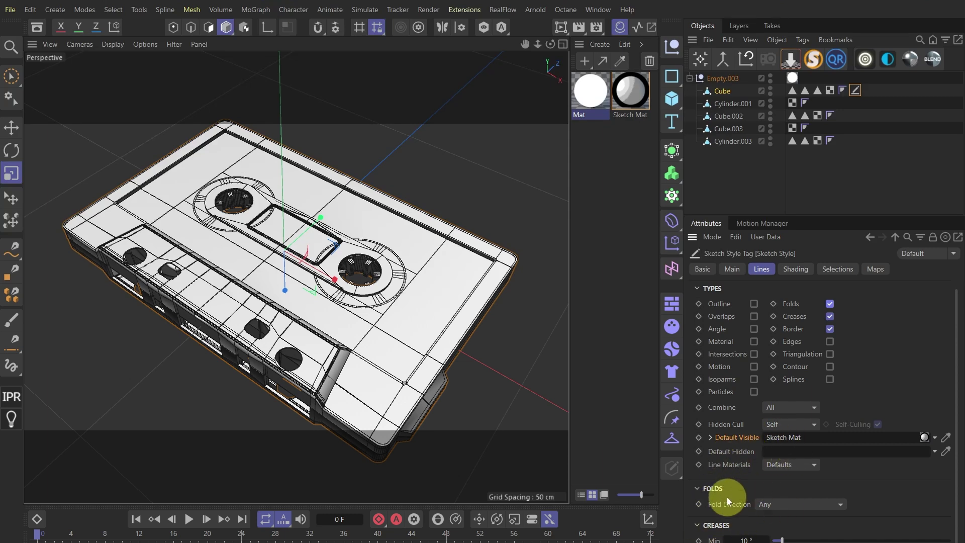
click(776, 466)
click(787, 521)
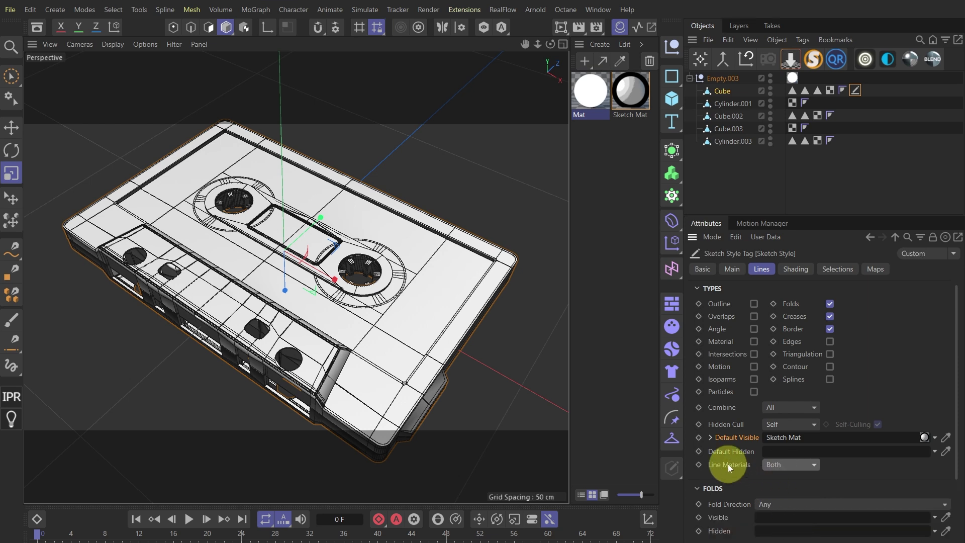
scroll(732, 486, down, 3)
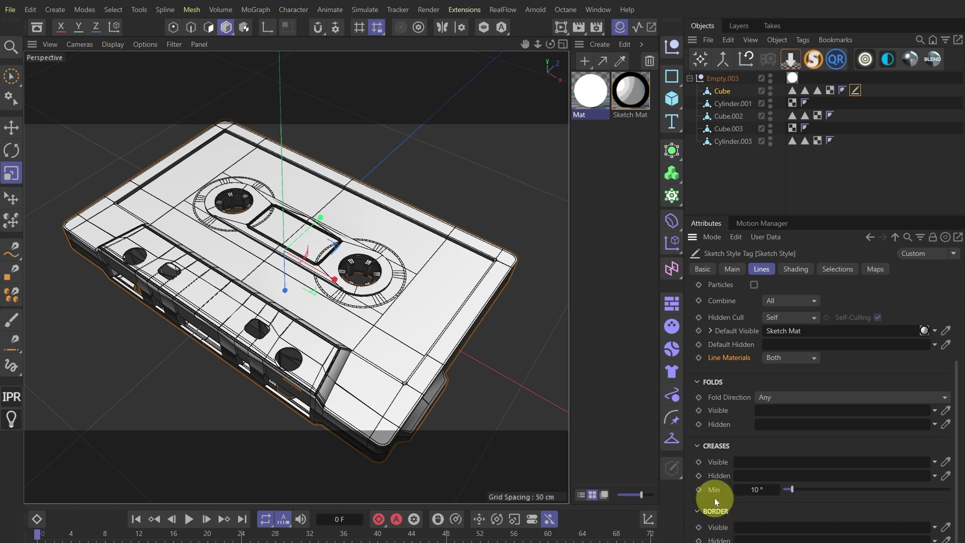
scroll(714, 499, up, 3)
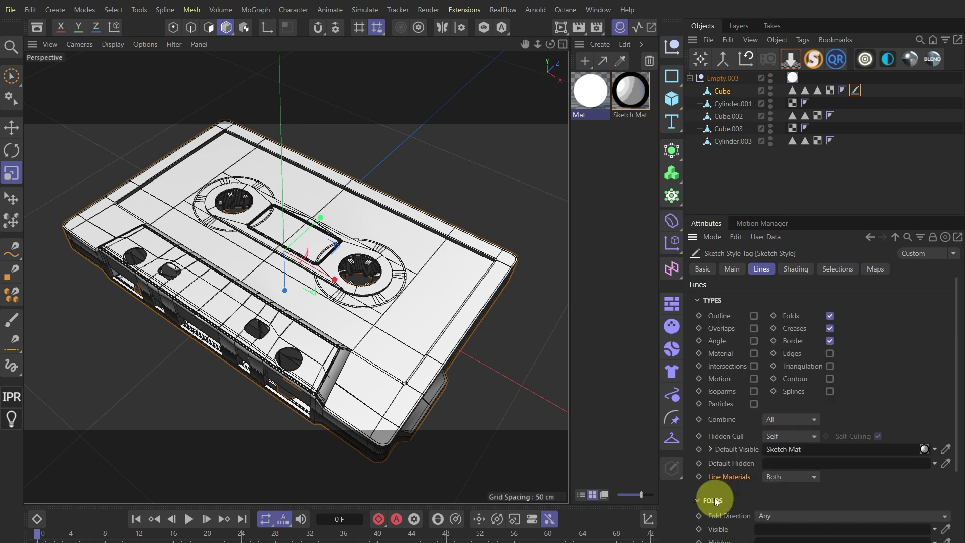
Keep only Contour lines on, with Sketch Mat in the Contour Visible and Hidden fields
click(830, 328)
click(830, 341)
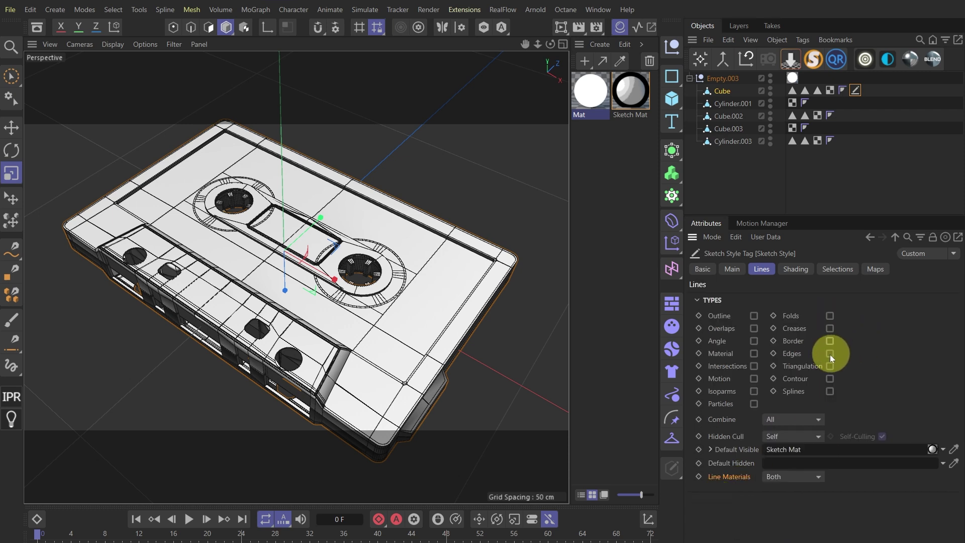
click(830, 379)
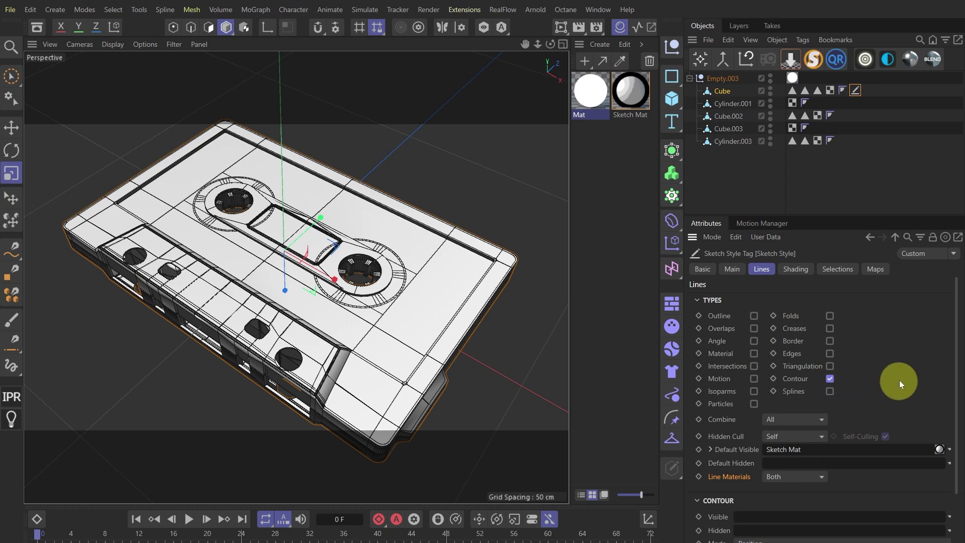
scroll(909, 356, down, 3)
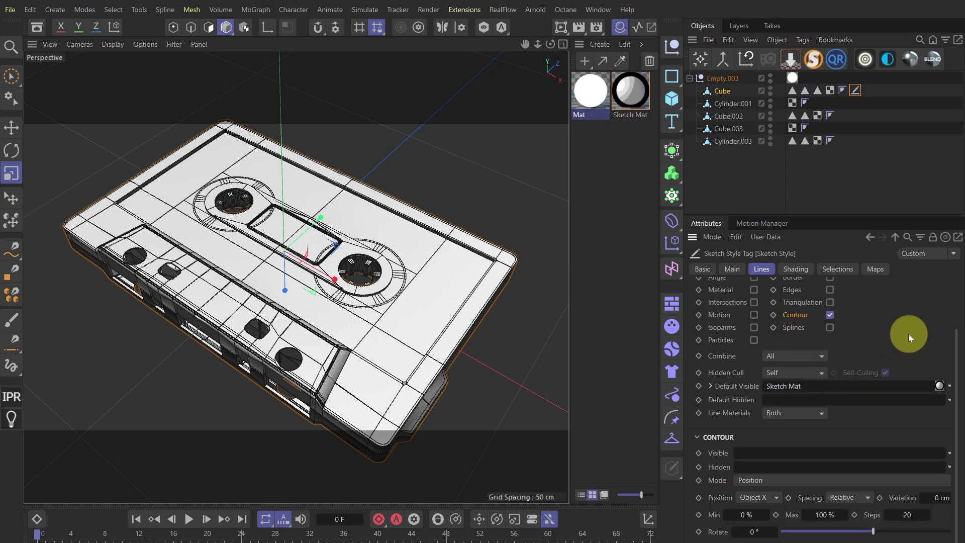
drag(630, 93, 765, 452)
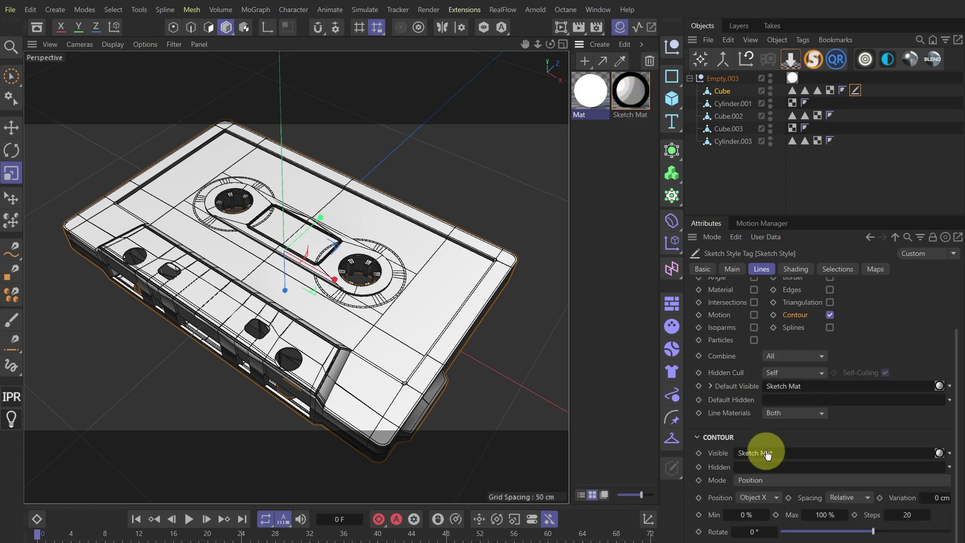
drag(634, 96, 770, 467)
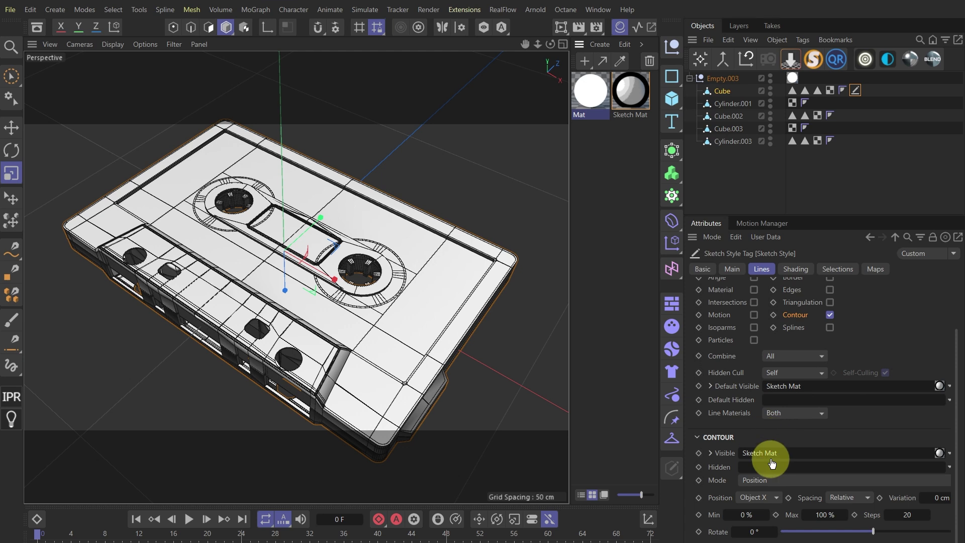
Rename Sketch Mat to FILL and preview the sketch render in the viewport
double_click(640, 119)
text(ILL)
key(Return)
click(561, 26)
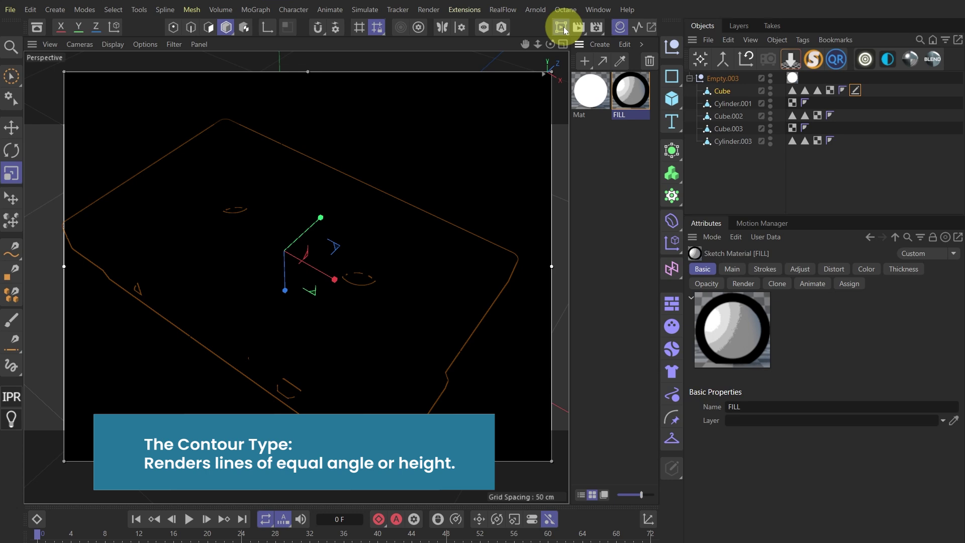
mouse_move(437, 301)
alt+mouse_down()
mouse_move(414, 338)
mouse_move(442, 334)
alt+mouse_up()
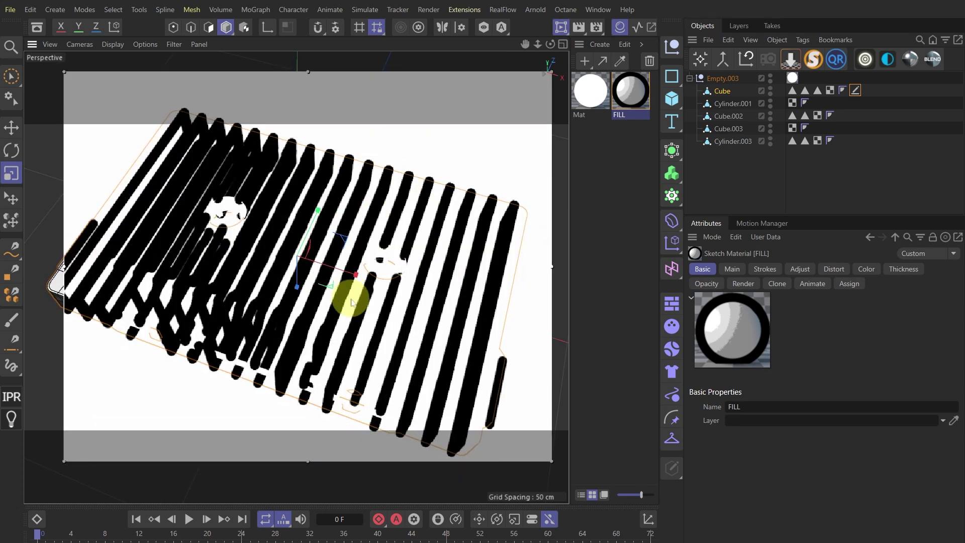
Set contour Rotate to 23°, Variation to 6 cm and Steps to 27
click(857, 92)
scroll(719, 488, down, 3)
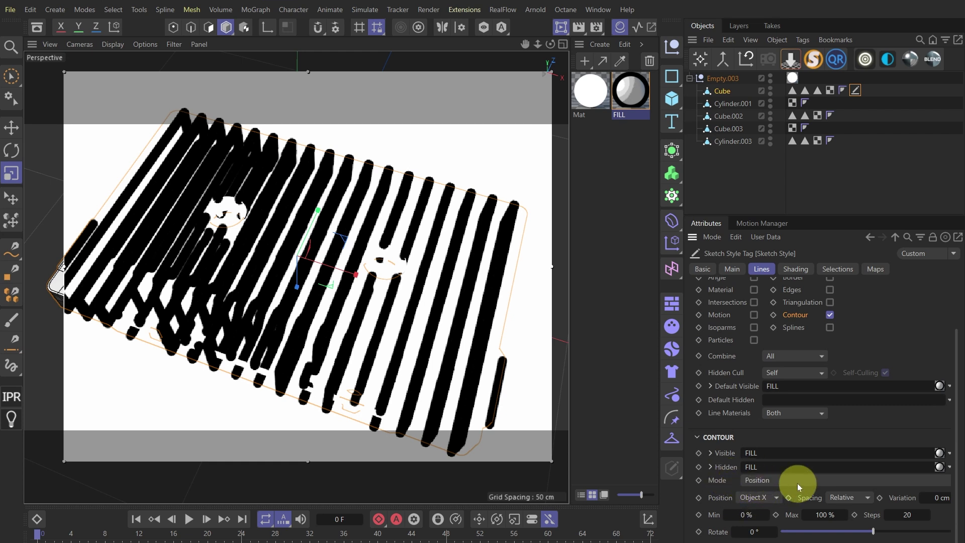
drag(873, 531, 887, 531)
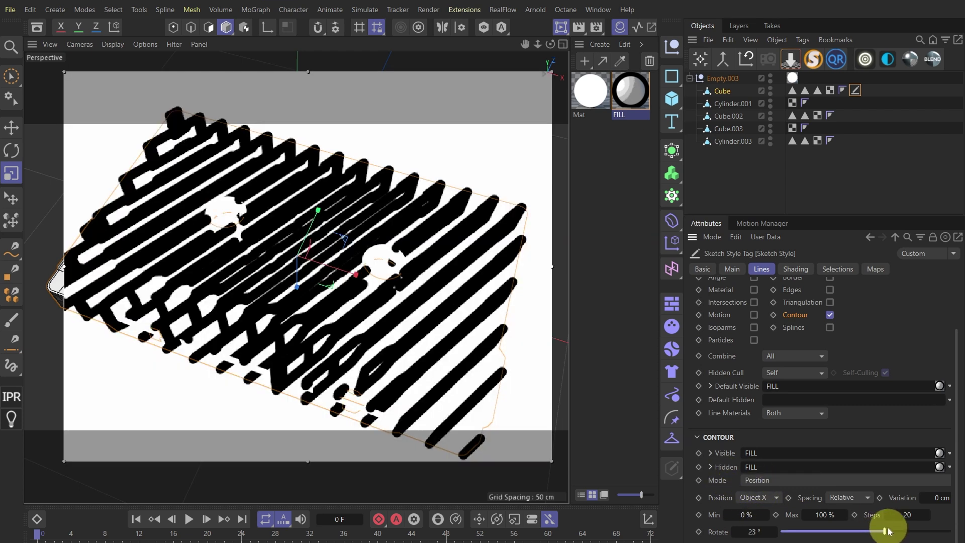
double_click(934, 497)
text(6)
key(Return)
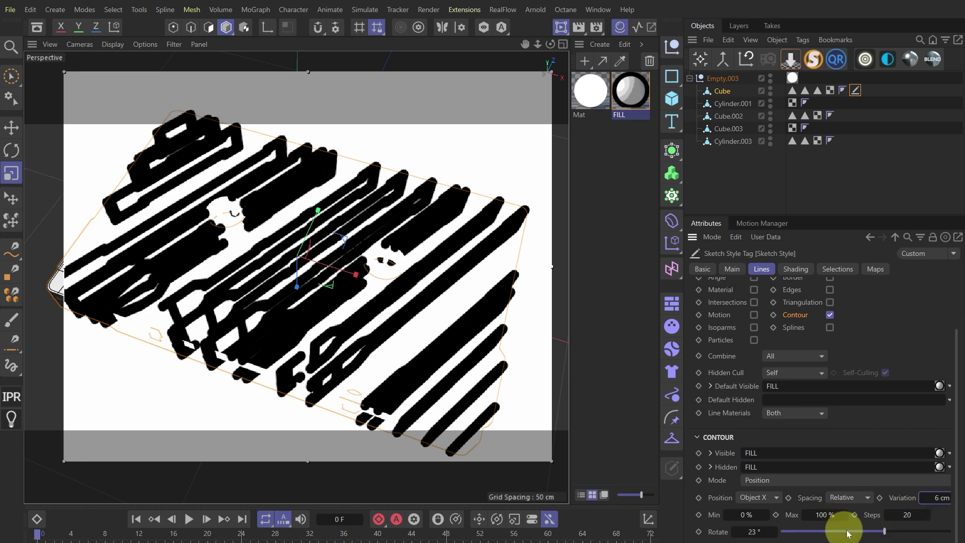
drag(908, 518, 912, 526)
text(27)
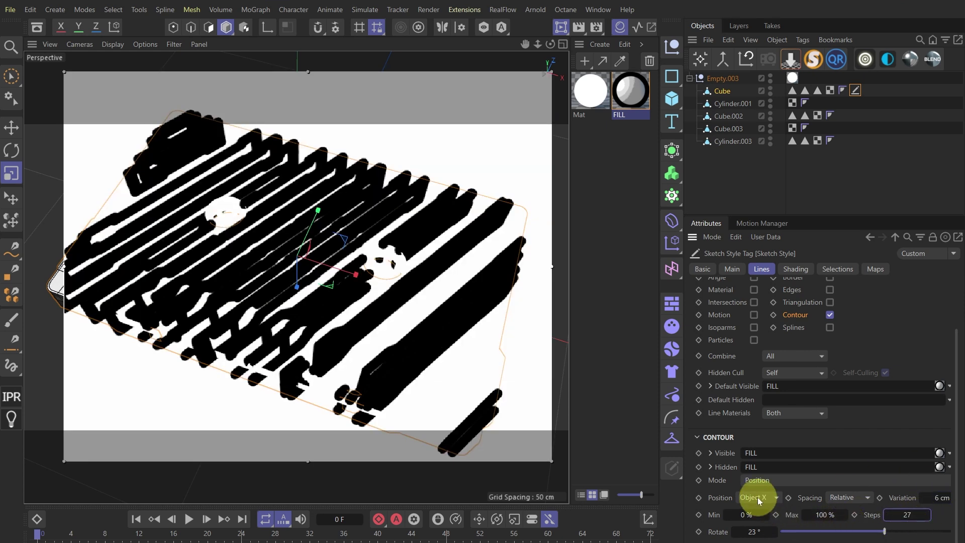
Switch the contour Mode to UVW with the UVW direction set to V
click(759, 500)
click(759, 500)
click(764, 480)
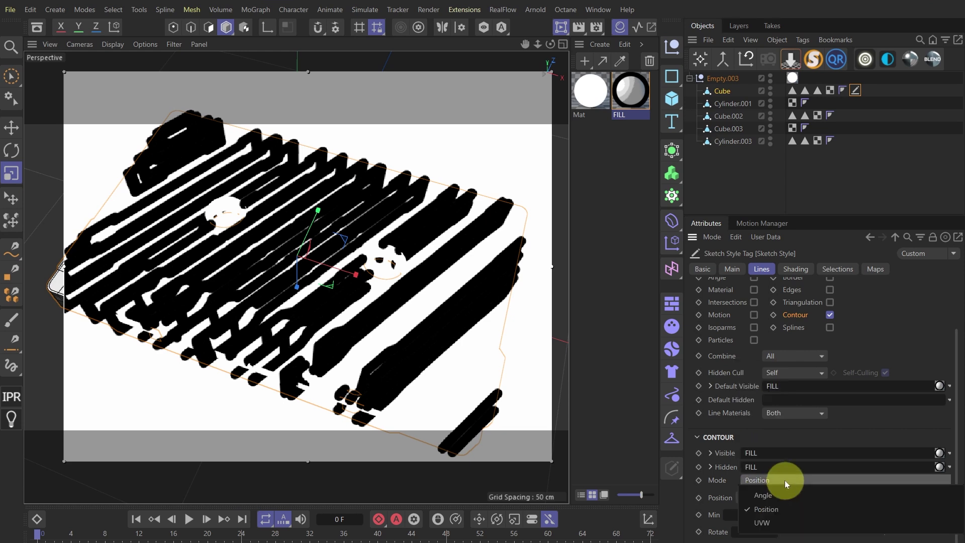
click(772, 523)
click(754, 528)
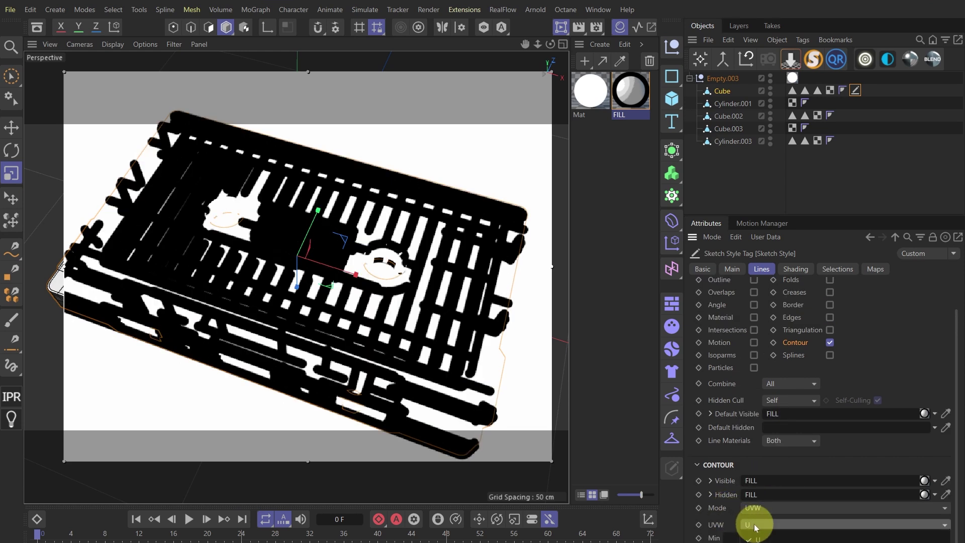
click(754, 534)
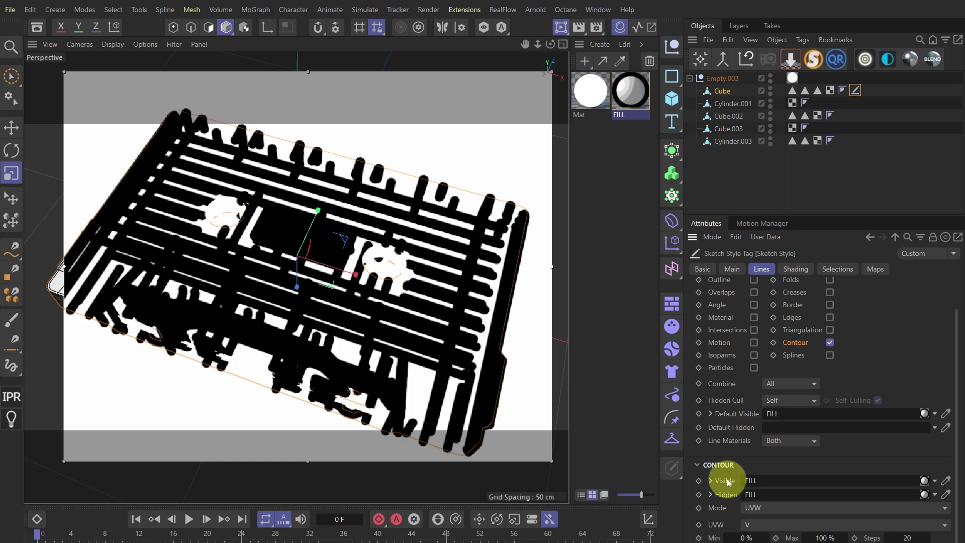
In the Material Editor, color the FILL strokes orange at 30% opacity
click(633, 93)
double_click(635, 98)
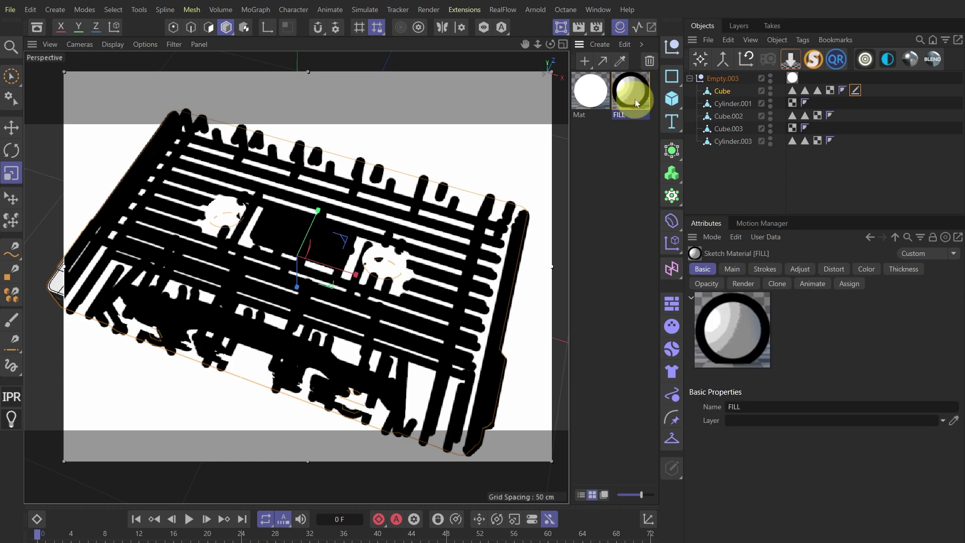
drag(668, 93, 598, 93)
click(513, 290)
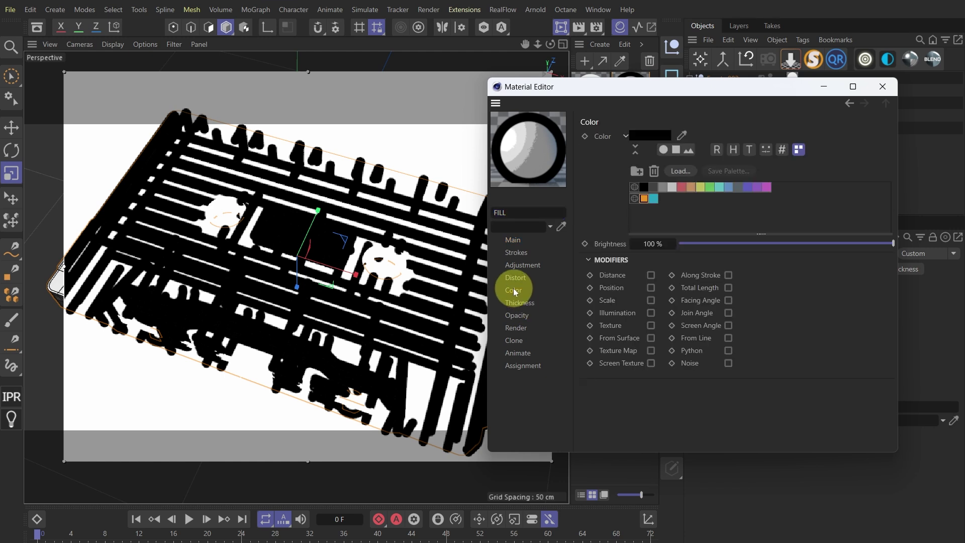
click(643, 199)
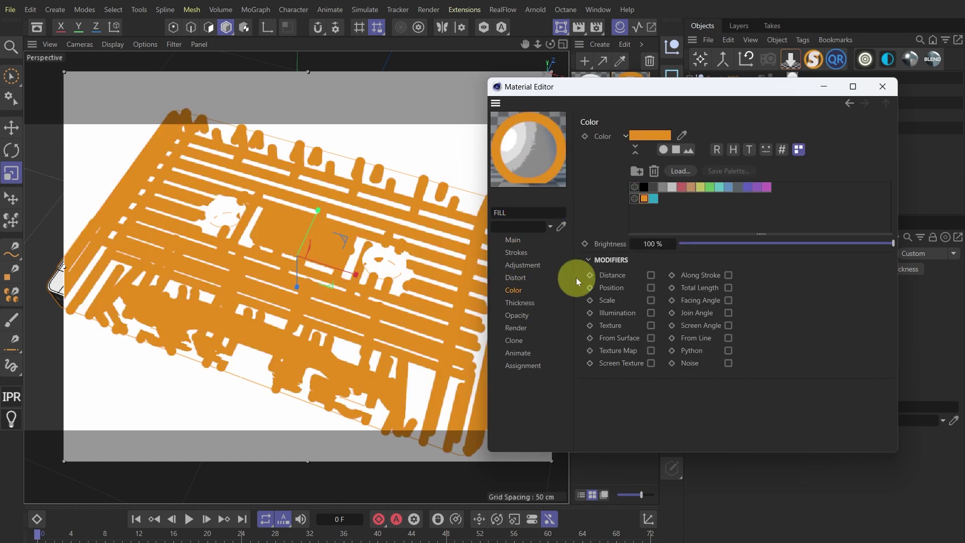
click(520, 315)
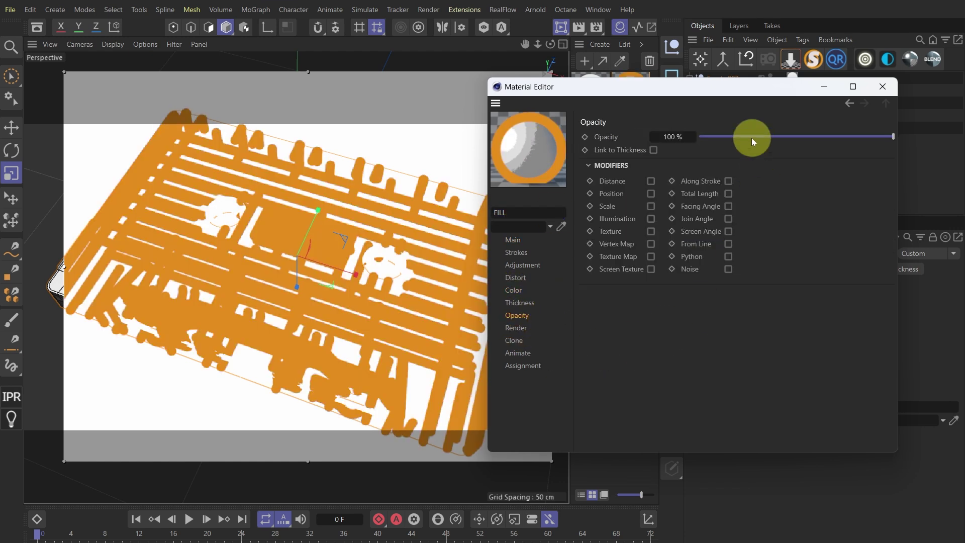
drag(751, 138, 758, 135)
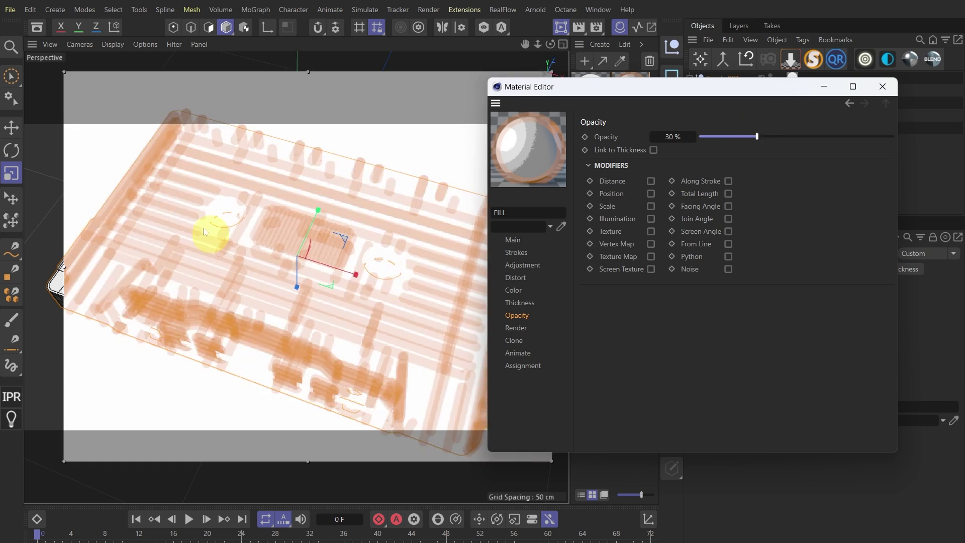
drag(508, 88, 568, 84)
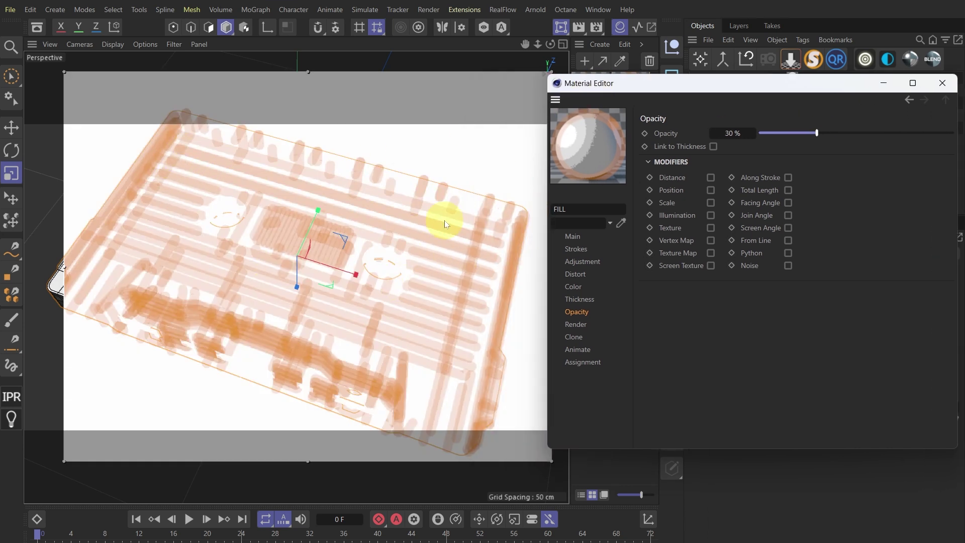
Add a Noise modifier to FILL opacity with a 1000% scale
click(789, 265)
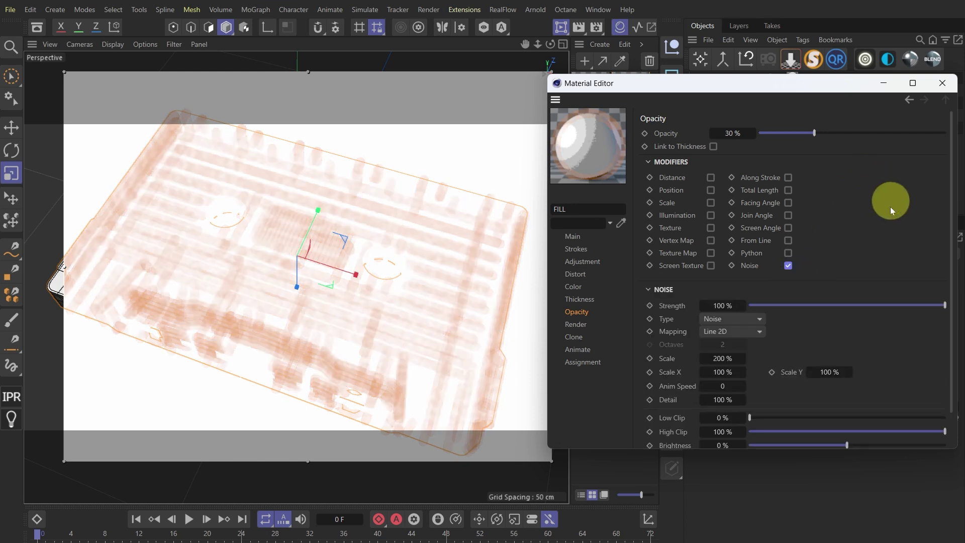
scroll(463, 282, up, 3)
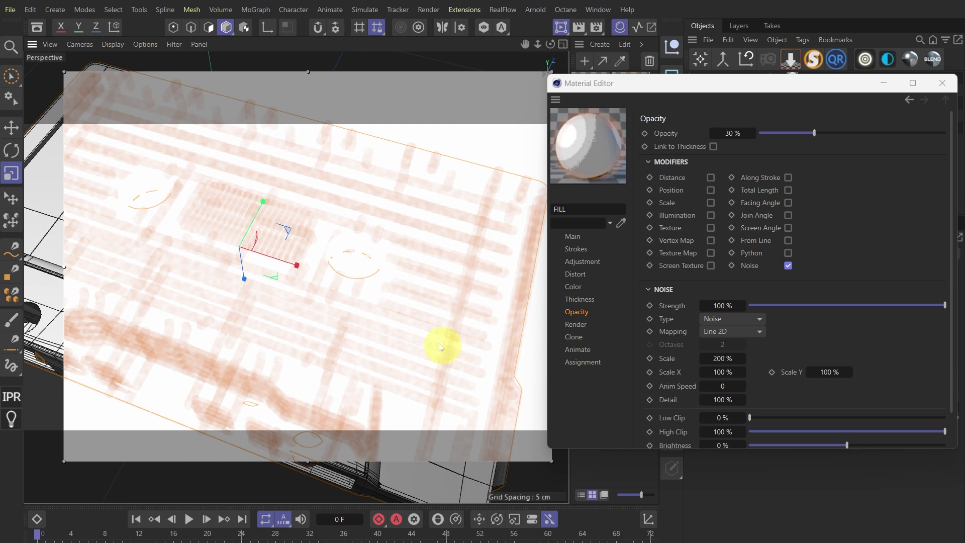
scroll(485, 306, down, 1)
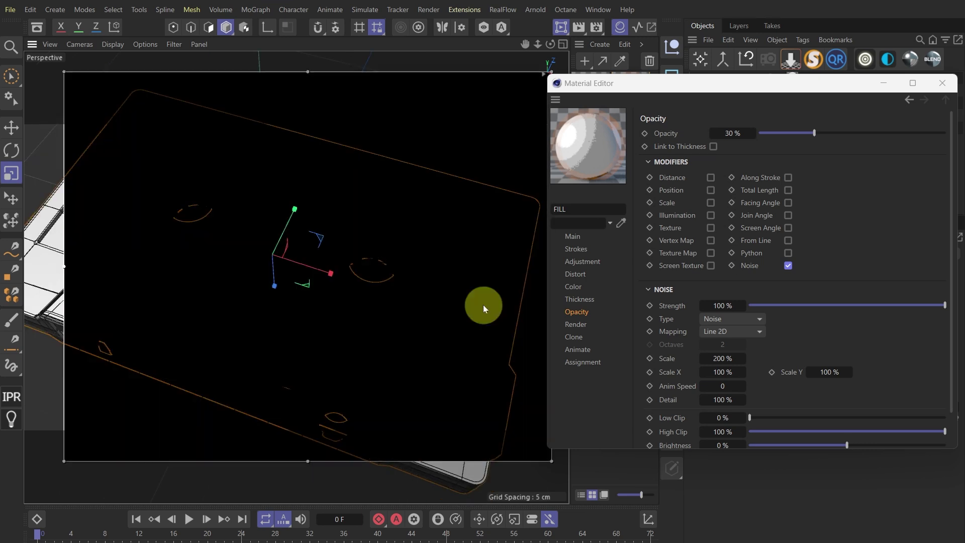
scroll(814, 347, down, 2)
click(722, 320)
text(1000)
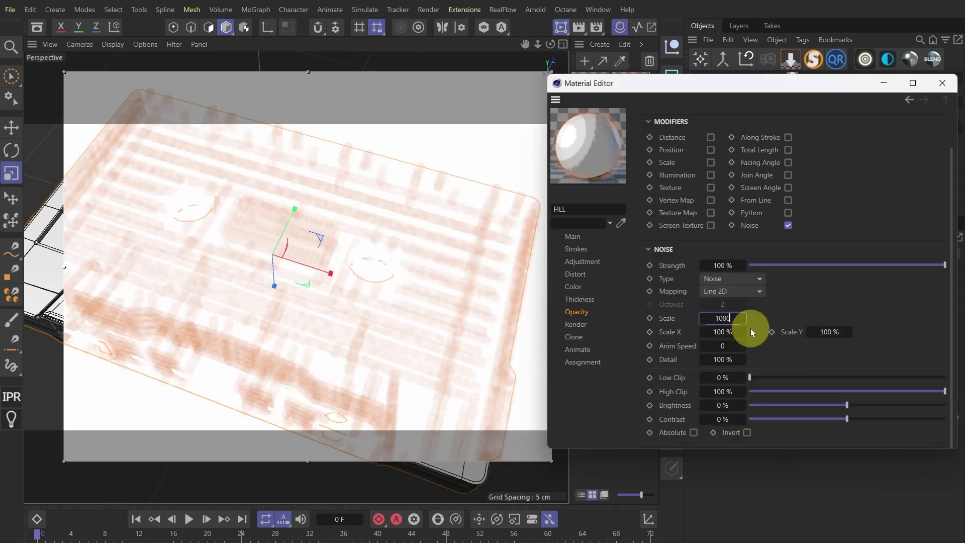
key(Return)
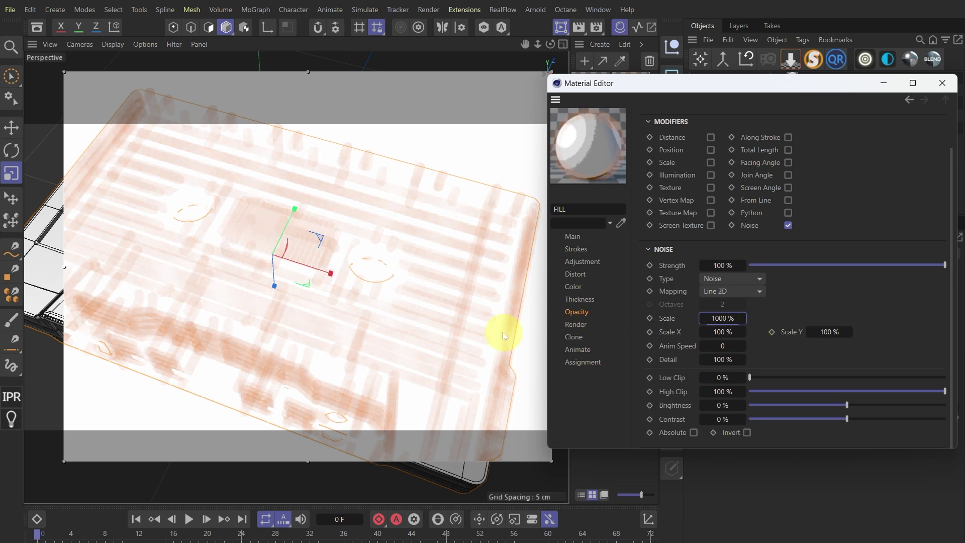
Set the opacity noise strength to 60%
scroll(477, 329, down, 2)
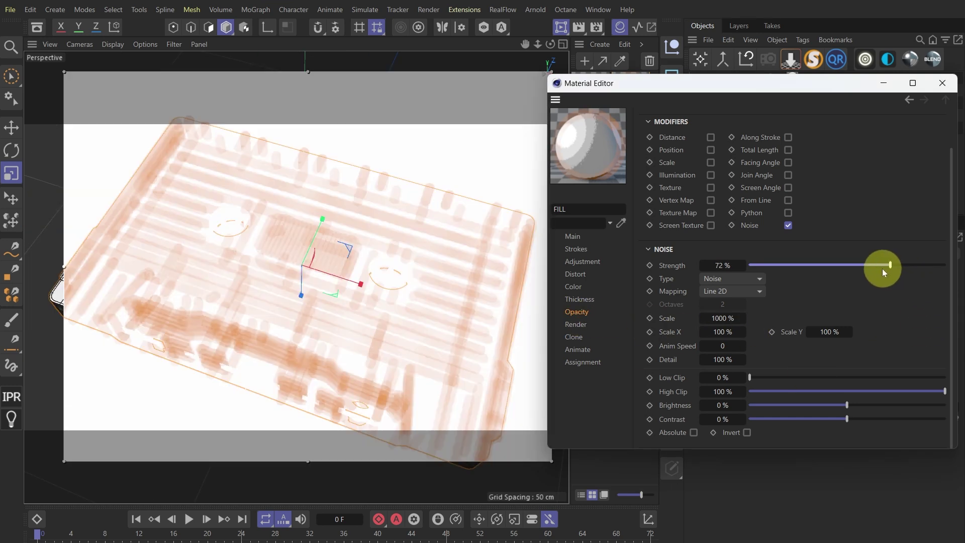
click(881, 266)
double_click(724, 265)
text(60)
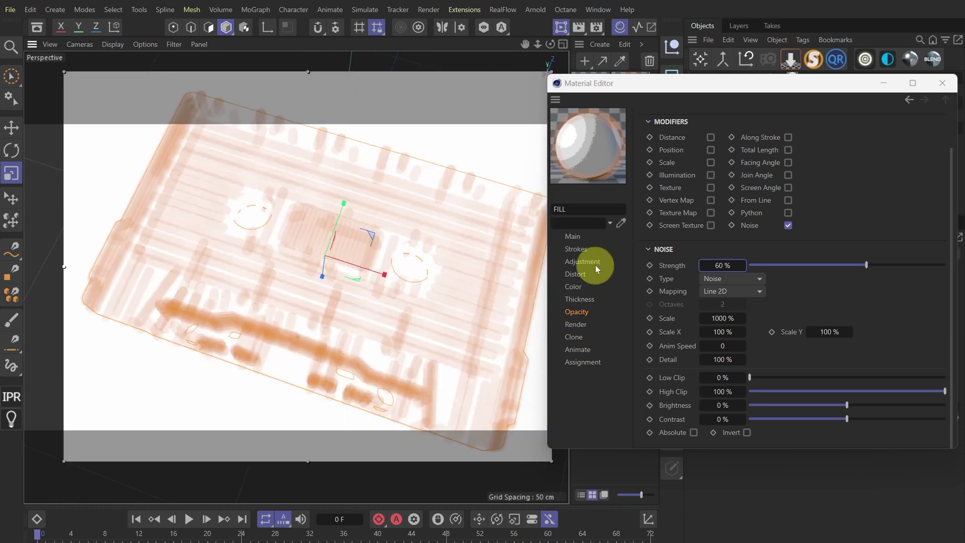
click(594, 263)
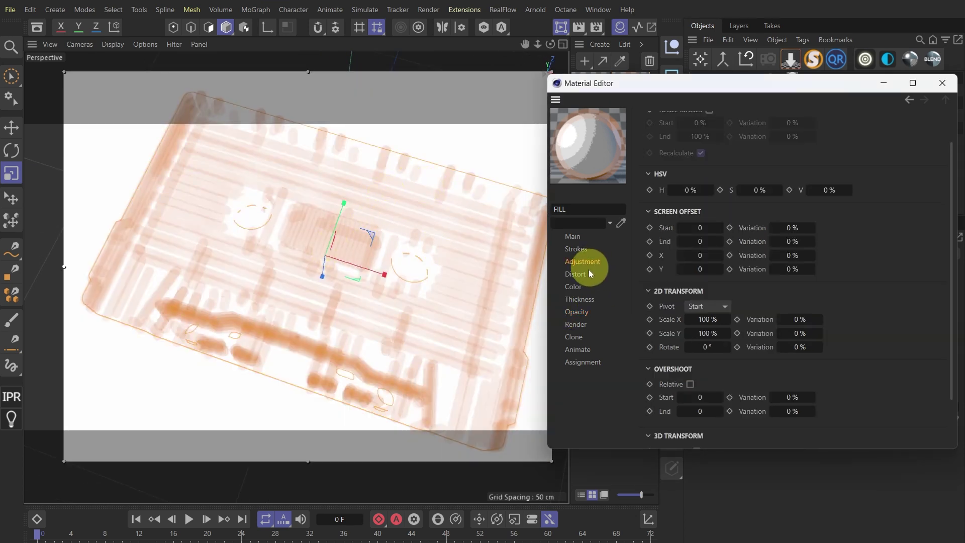
scroll(876, 299, up, 2)
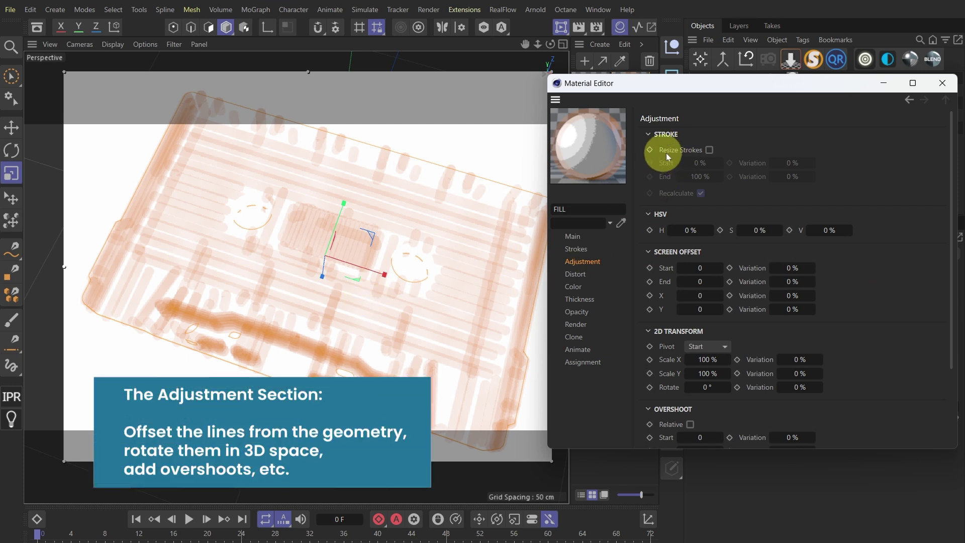
Trim the FILL stroke ends by 5% with 4% random variation
click(709, 150)
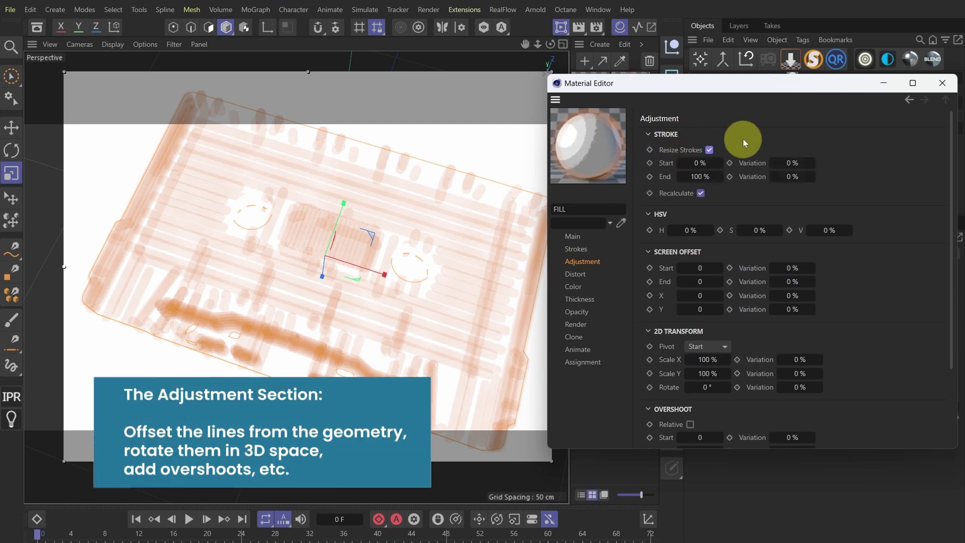
double_click(700, 163)
text(5)
key(Return)
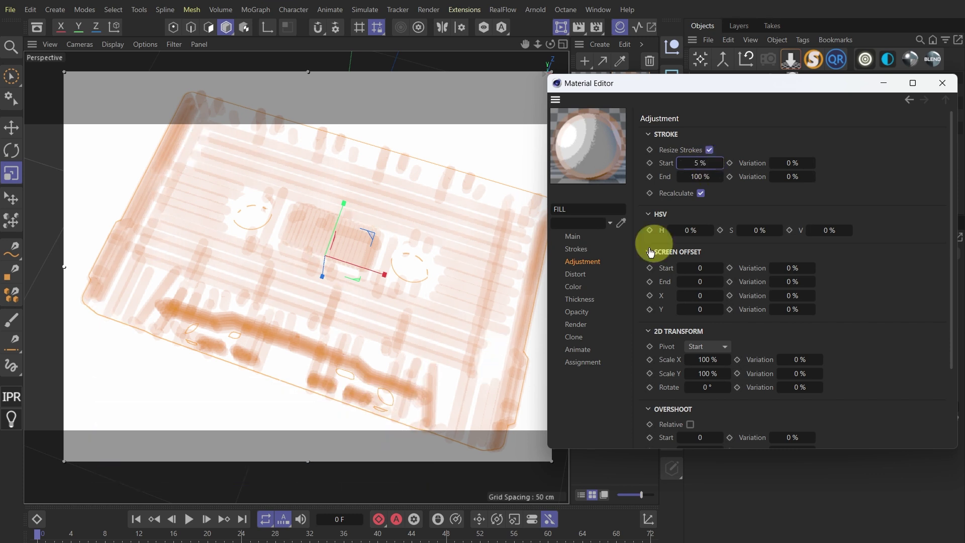
drag(793, 163, 792, 176)
text(4)
key(Return)
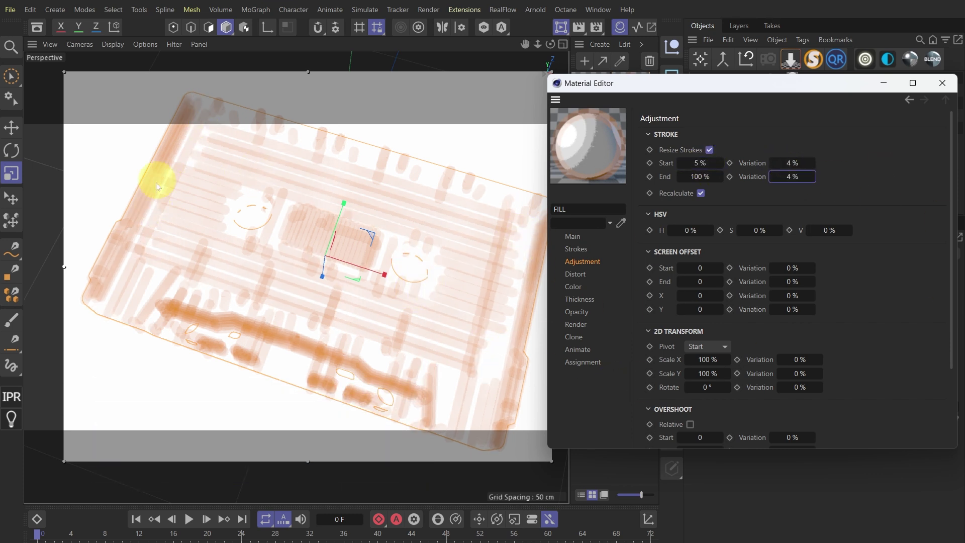
Set stroke scale to 99% with 5% variation and stroke rotation to 1° with jitter
scroll(859, 311, down, 3)
double_click(707, 284)
text(99)
key(Tab)
text(99)
key(Return)
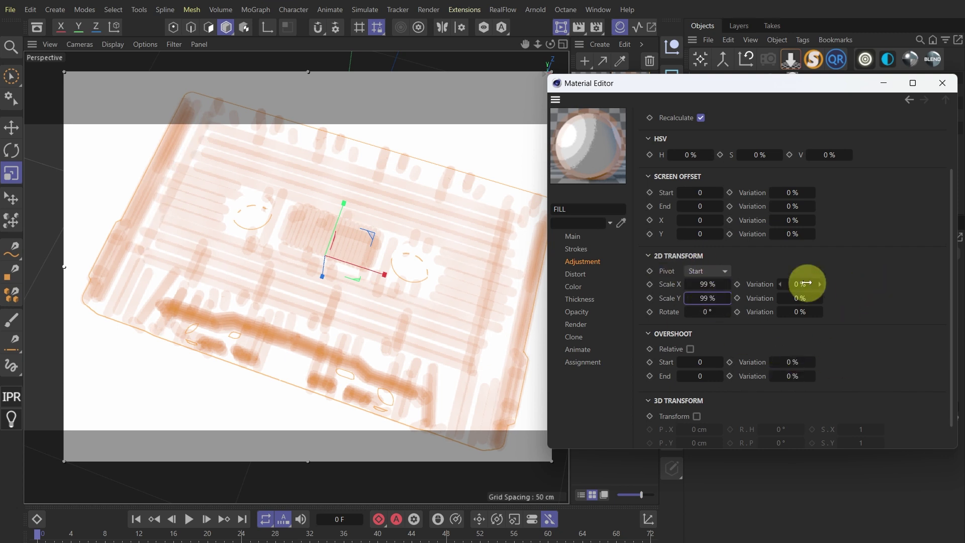
drag(805, 283, 864, 290)
double_click(707, 312)
text(1)
key(Return)
drag(806, 312, 864, 308)
Make overshoot relative, 5% at start and end, with 10% variation
scroll(866, 310, down, 1)
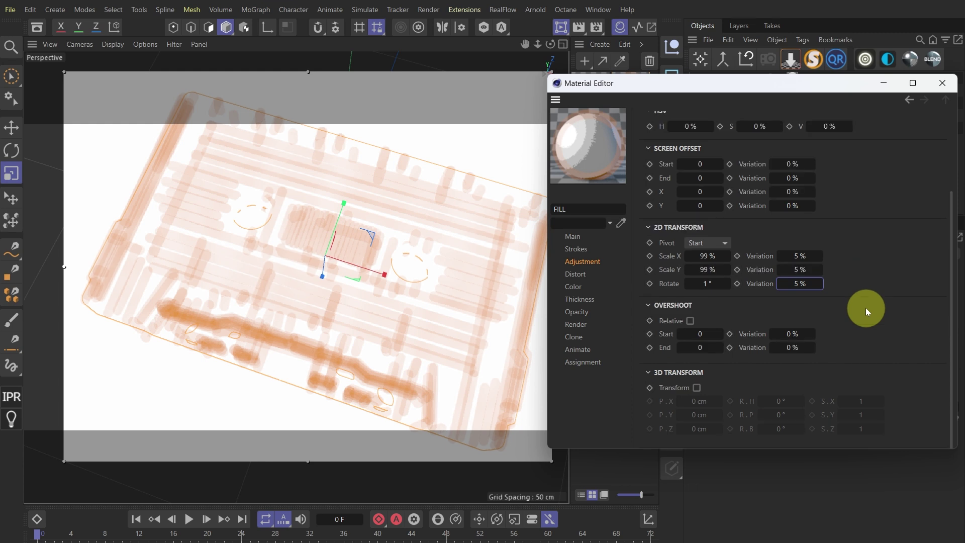
click(691, 321)
click(718, 347)
text(5)
key(Return)
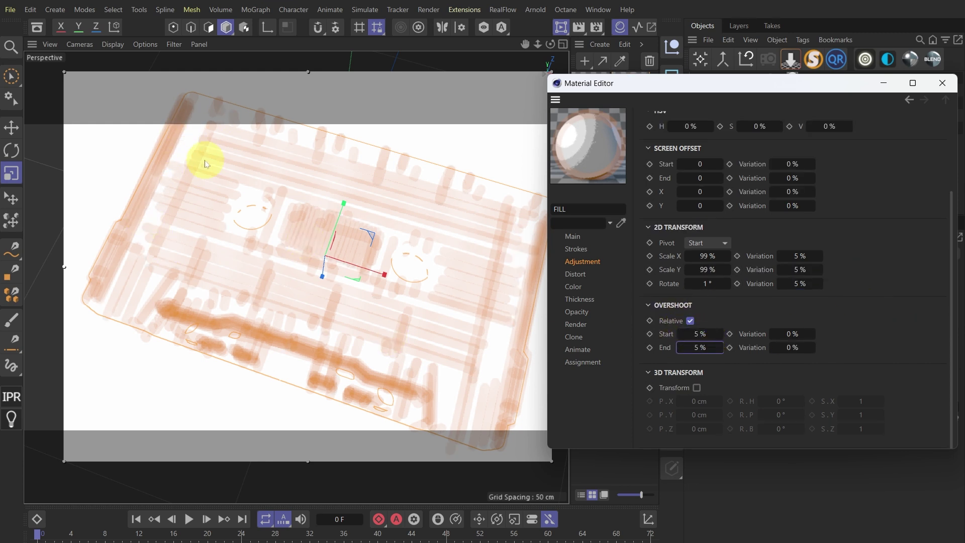
click(793, 334)
text(10)
key(Tab)
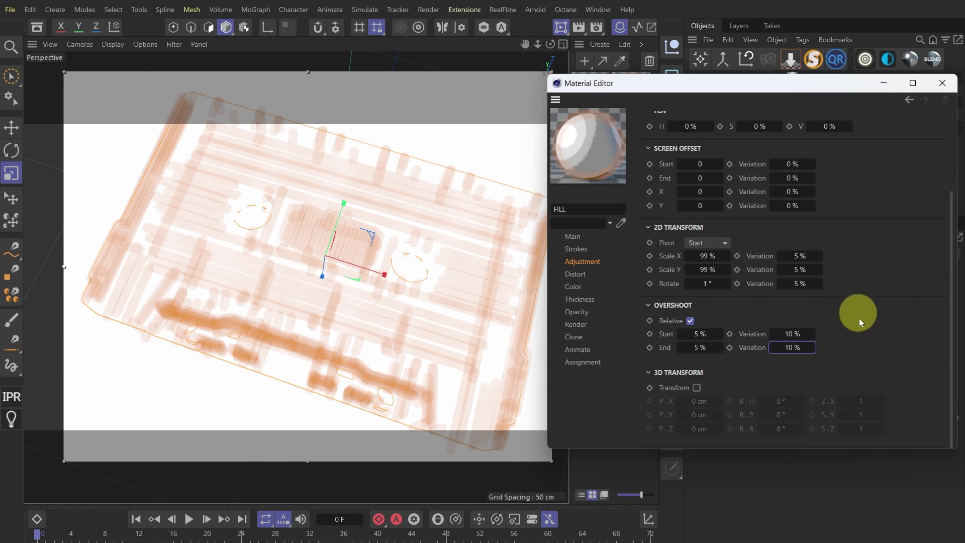
click(578, 336)
Enable Clone Strokes with Repeat 2, Start/End 30% randomised, and 80% clone opacity
scroll(814, 306, up, 1)
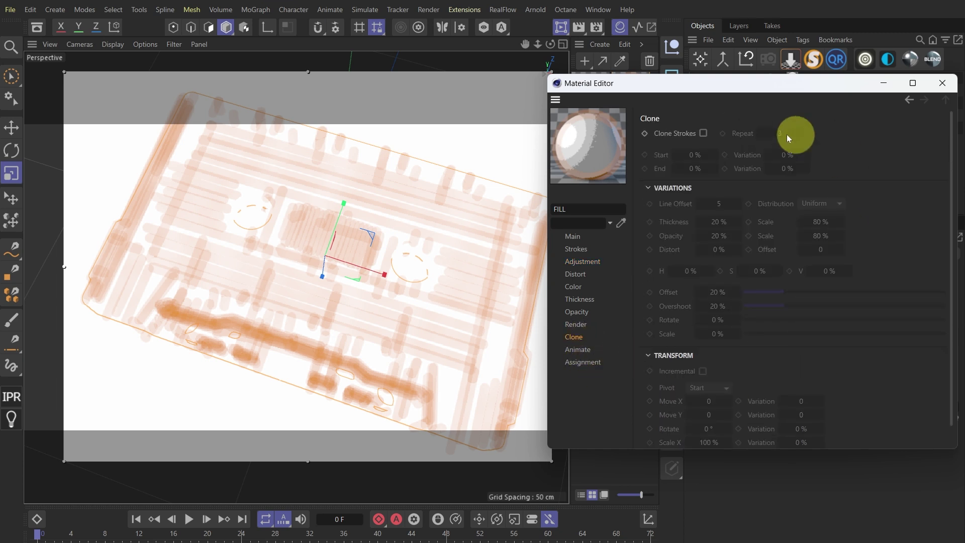
click(703, 133)
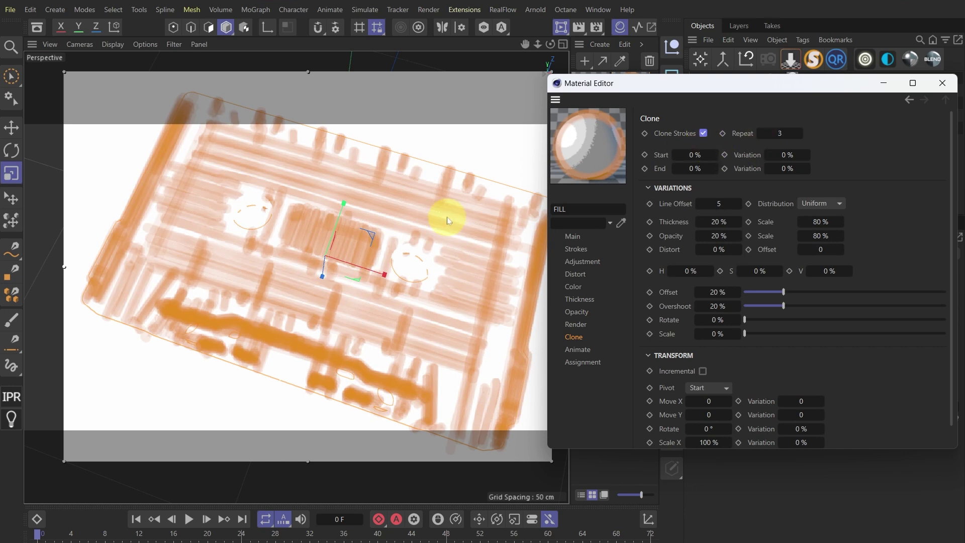
click(763, 134)
text(2)
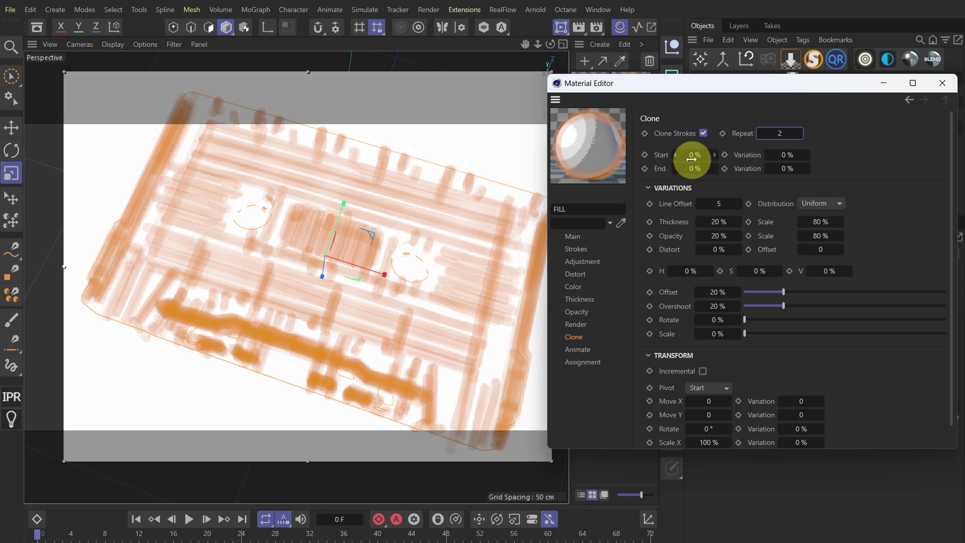
click(702, 154)
drag(703, 154, 743, 187)
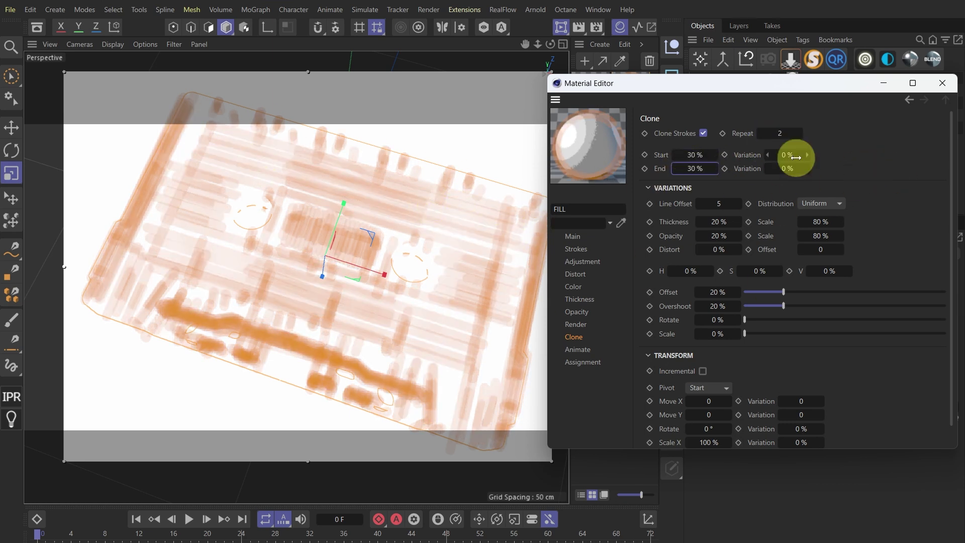
mouse_move(797, 155)
mouse_down()
mouse_move(791, 166)
mouse_move(880, 167)
mouse_up()
text(40)
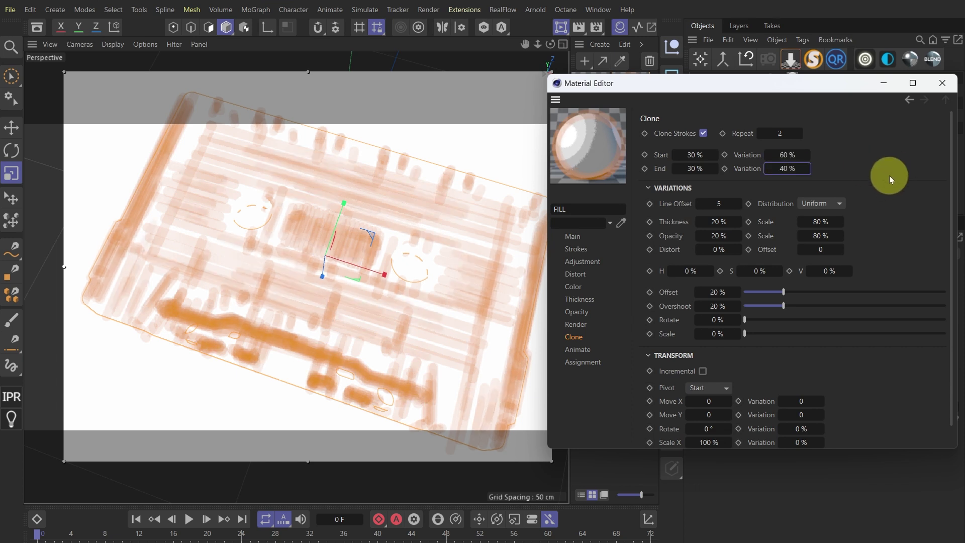
drag(719, 235, 879, 233)
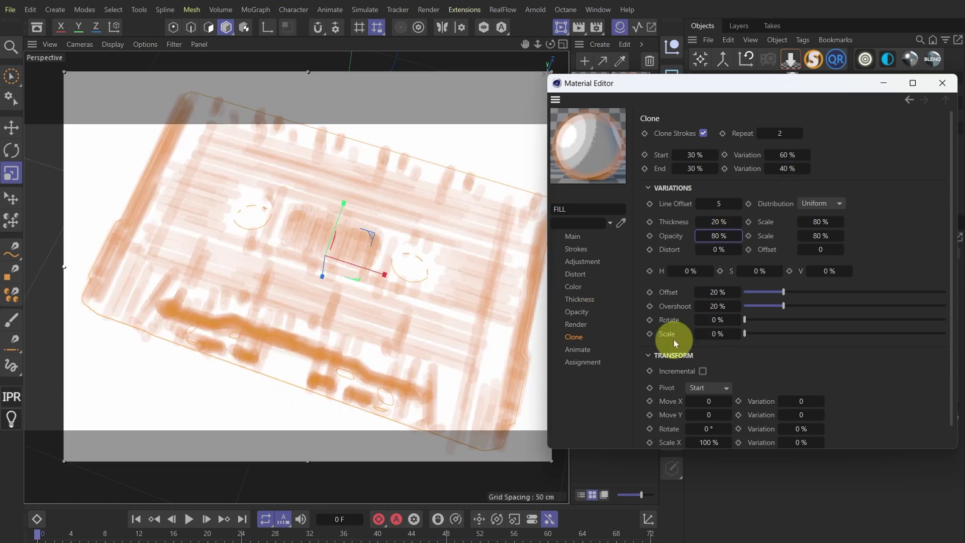
Set clone Offset 40%, Move X/Y 15 with variation 5, and Rotate 3° with 40% variation
drag(720, 292, 900, 254)
scroll(683, 377, down, 1)
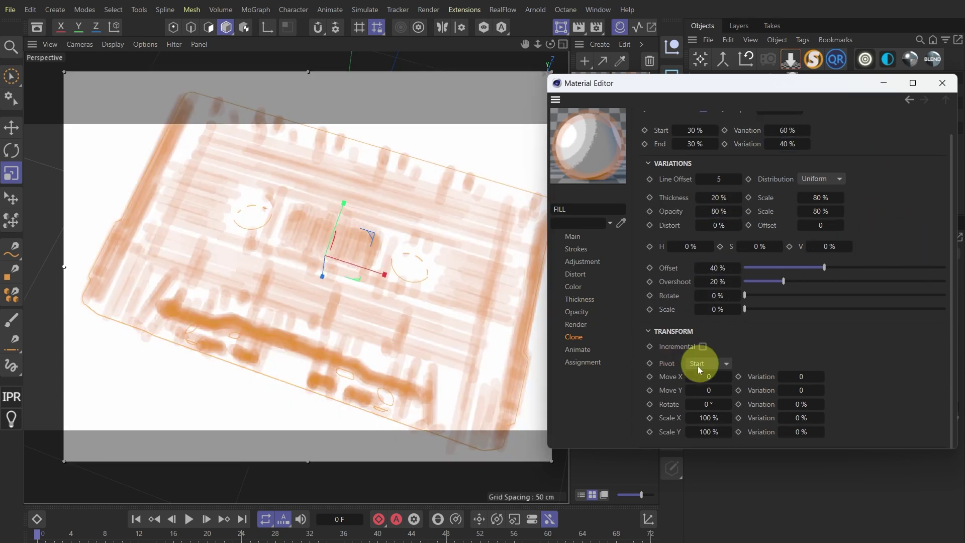
drag(709, 378, 874, 372)
text(15)
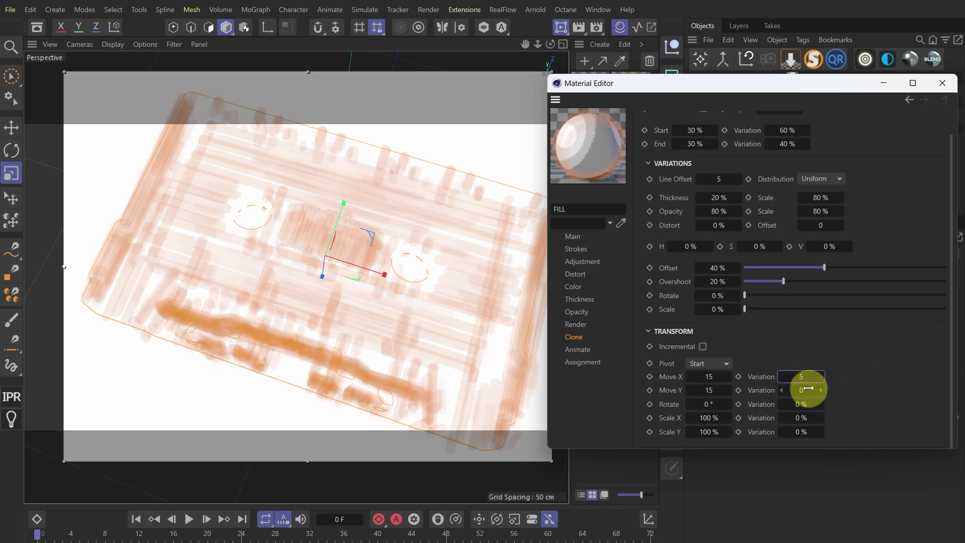
mouse_move(805, 386)
mouse_down()
mouse_move(884, 383)
mouse_move(885, 397)
mouse_up()
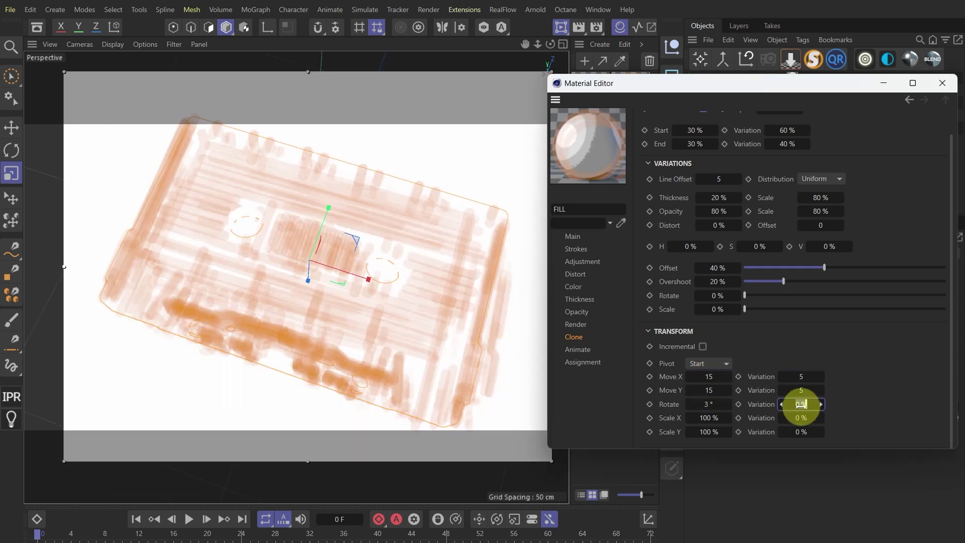
drag(801, 404, 879, 402)
text(40)
key(Return)
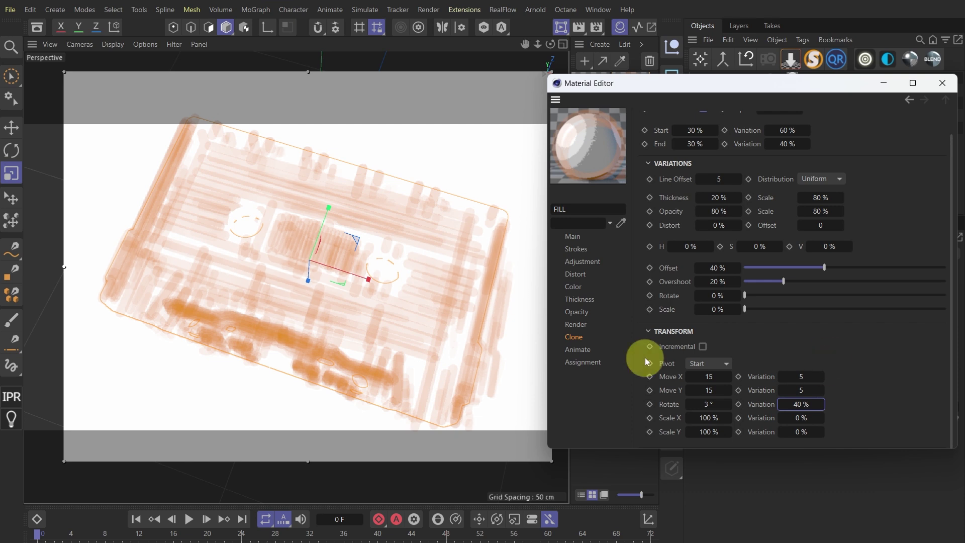
Set FILL stroke Thickness to 40 with a Noise modifier at 3000% scale
click(581, 301)
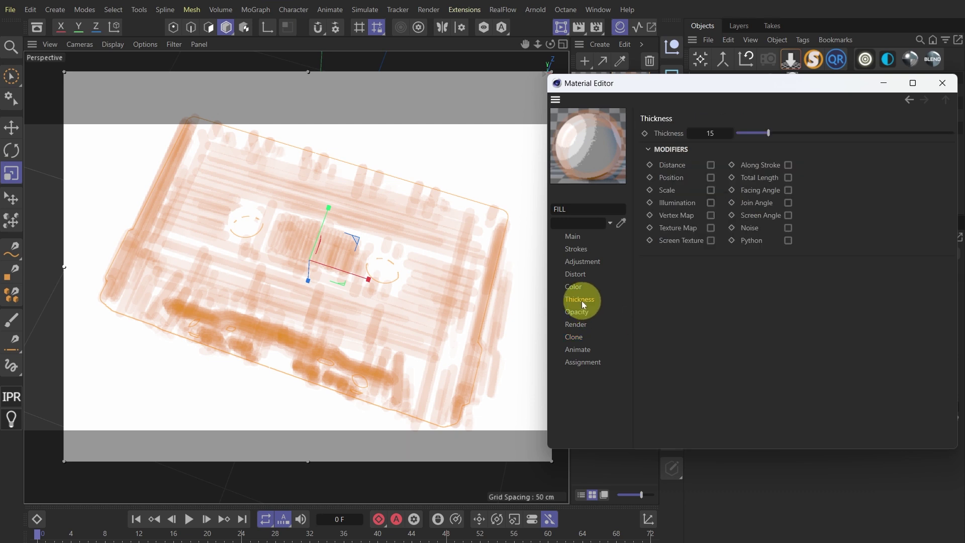
drag(812, 141, 875, 135)
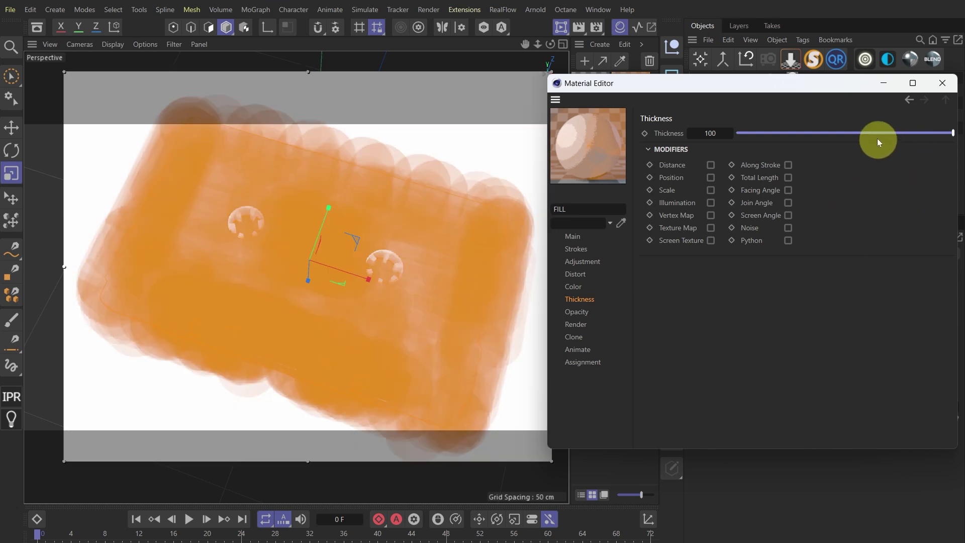
drag(878, 142, 851, 137)
double_click(720, 134)
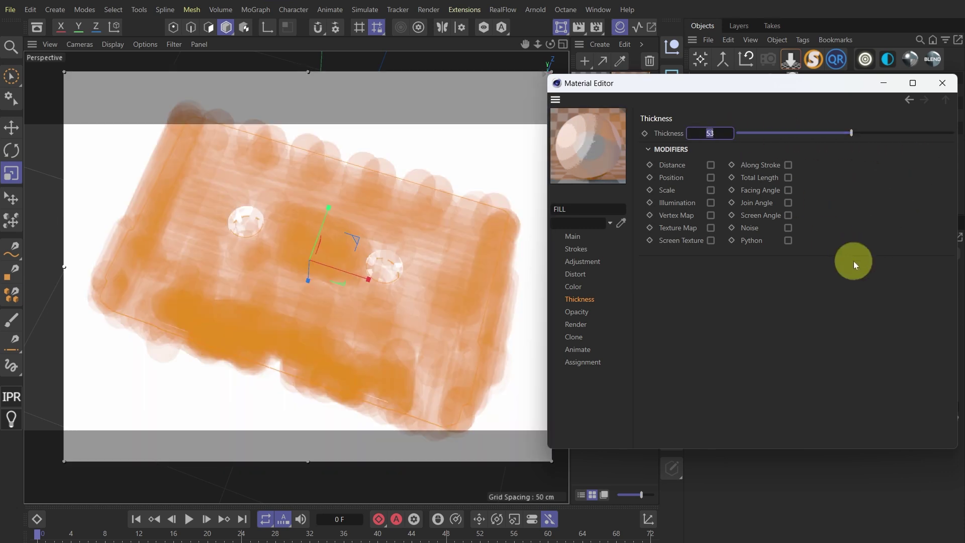
text(40)
key(Return)
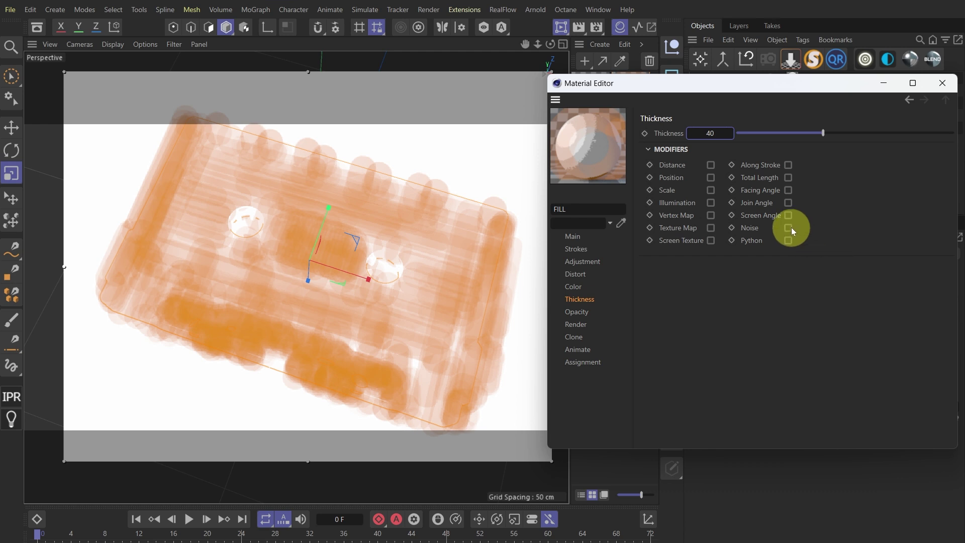
click(789, 229)
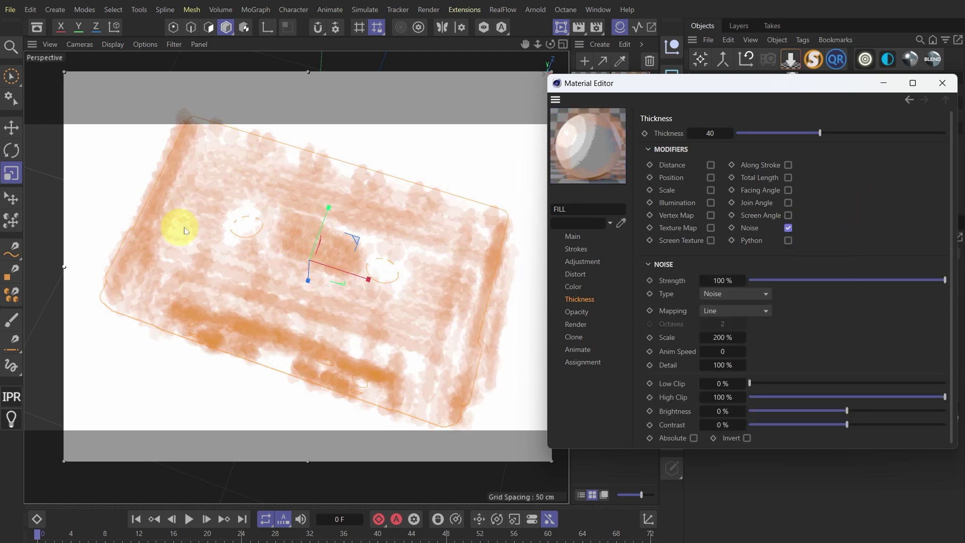
scroll(225, 194, up, 2)
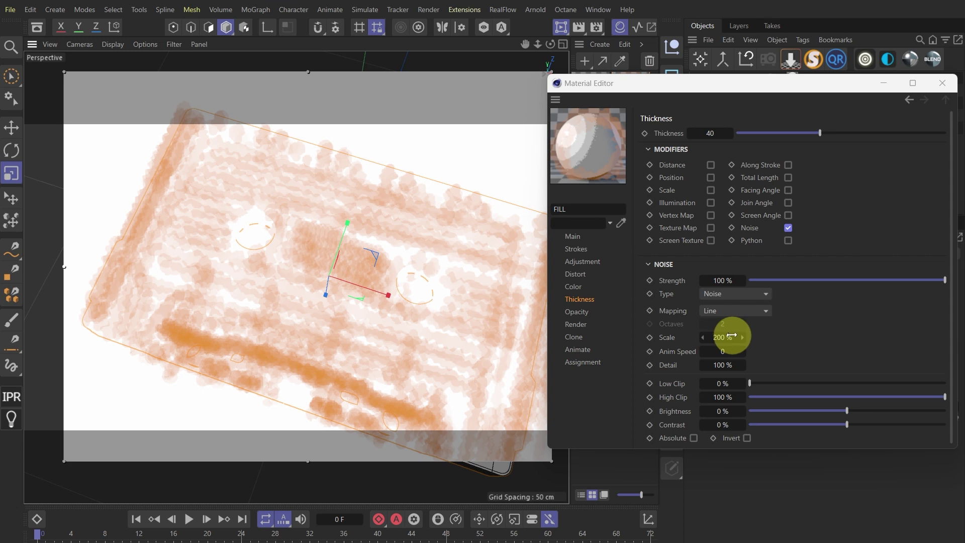
click(732, 336)
text(3000)
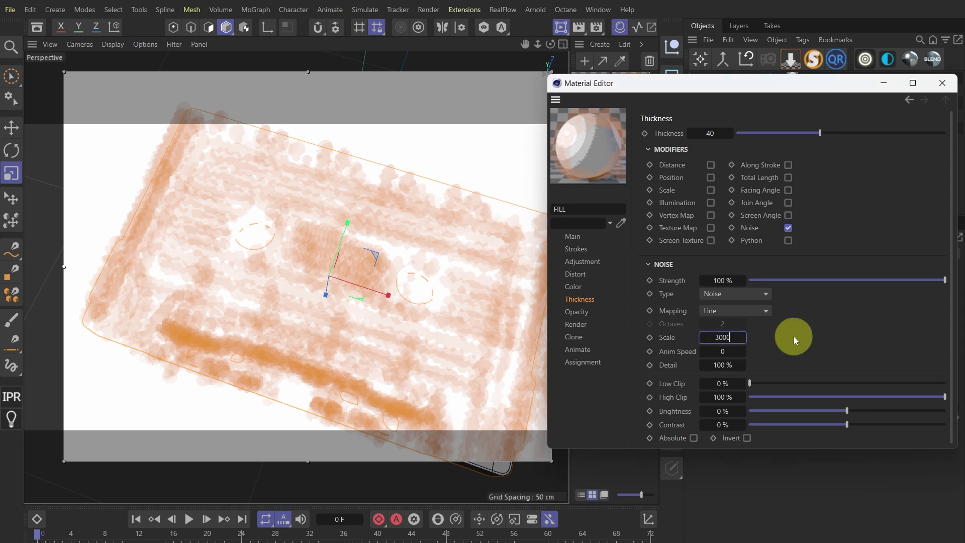
key(Return)
scroll(237, 280, down, 1)
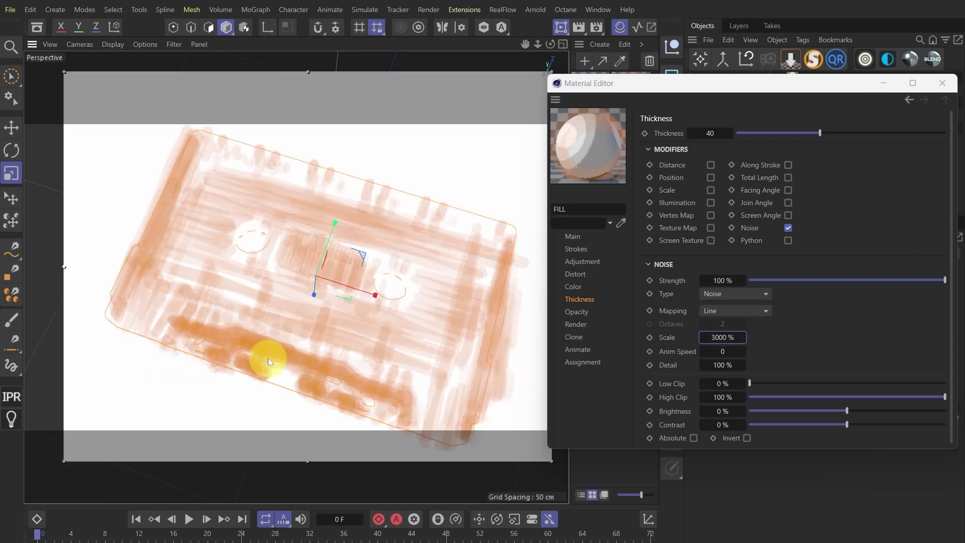
Lower FILL stroke opacity to 20% and orbit around the cassette to check it
click(577, 312)
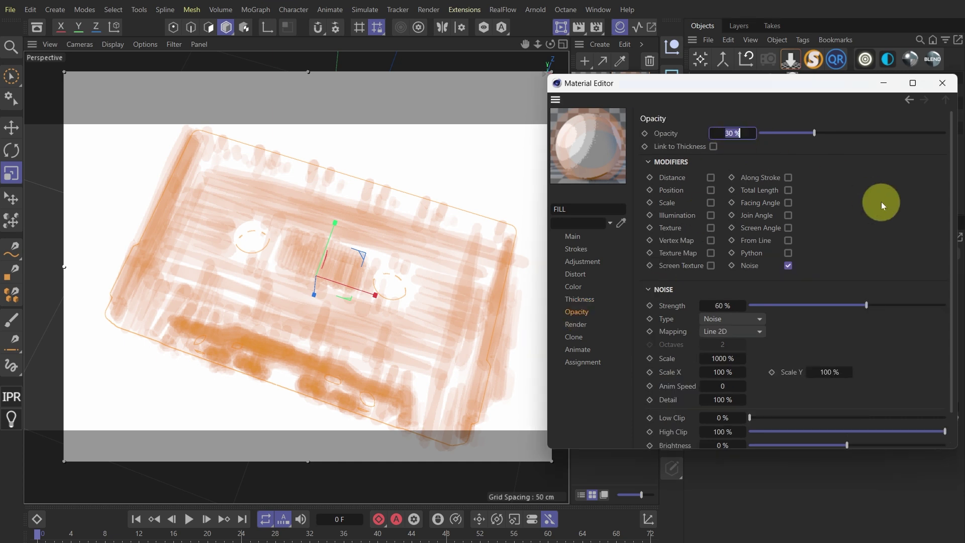
text(0)
key(Return)
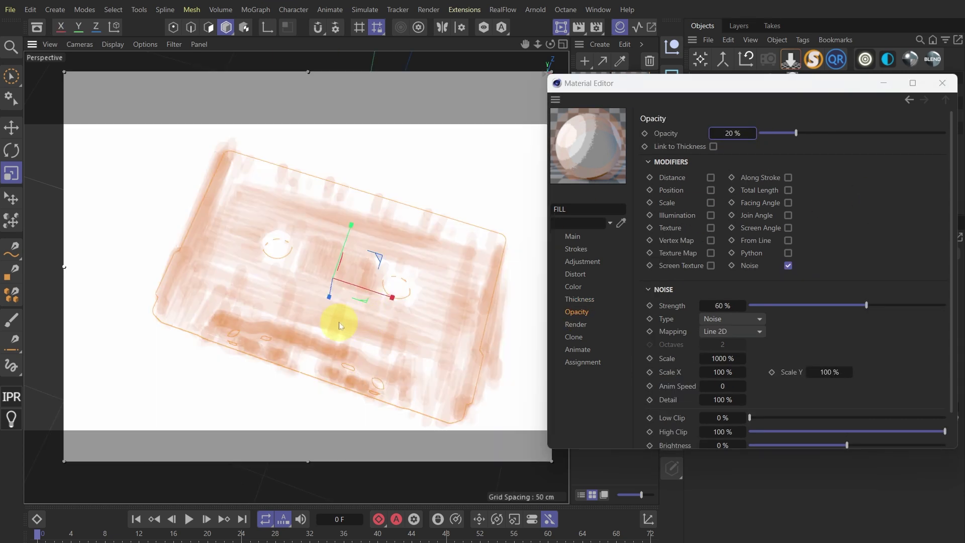
mouse_move(334, 319)
alt+mouse_down()
mouse_move(360, 358)
mouse_move(279, 372)
alt+mouse_up()
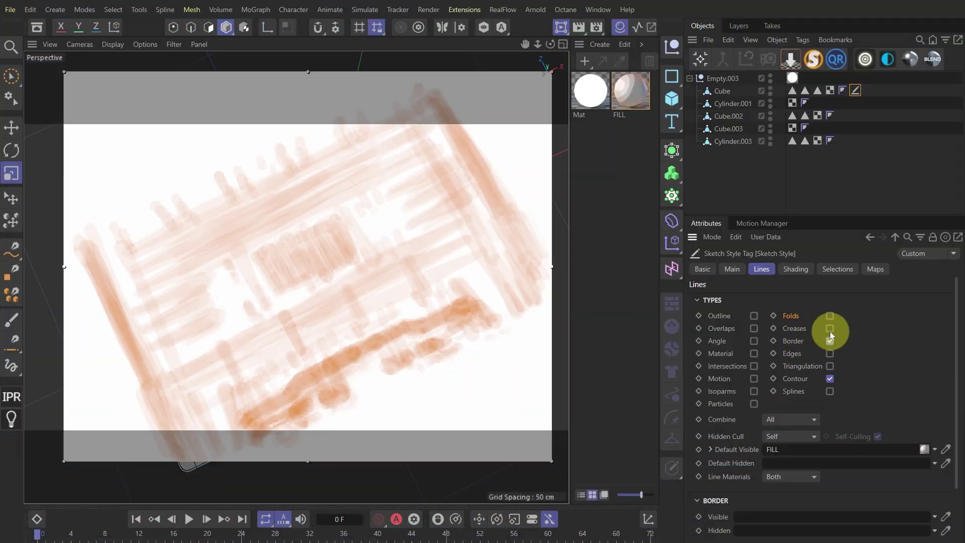
Tick Border and Folds lines and remove FILL from the Default Visible material field
click(830, 342)
click(830, 316)
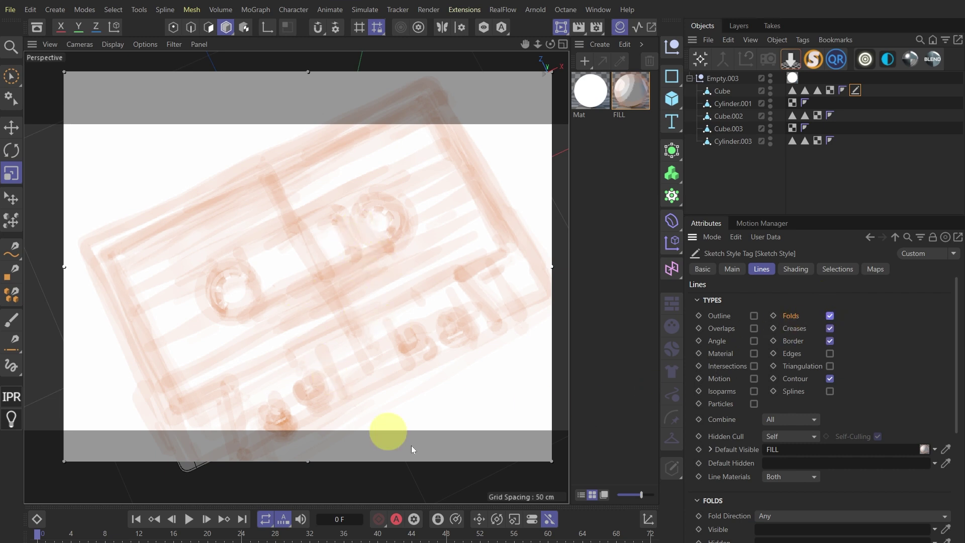
click(730, 455)
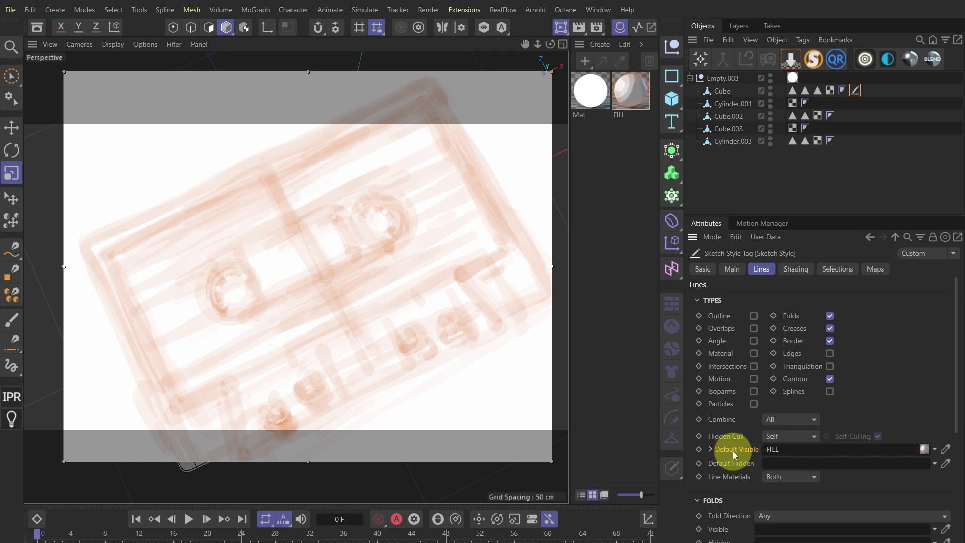
click(934, 449)
click(930, 462)
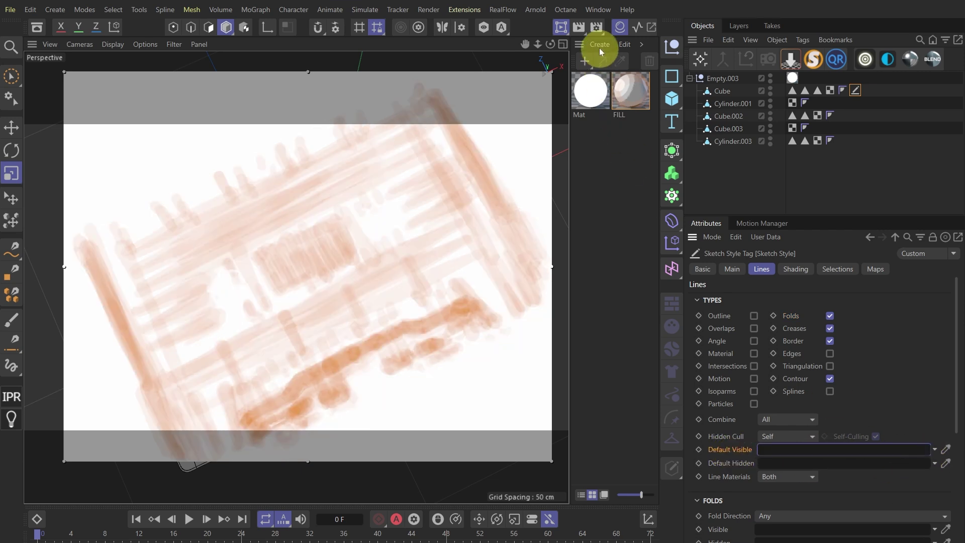
click(600, 45)
mouse_move(620, 76)
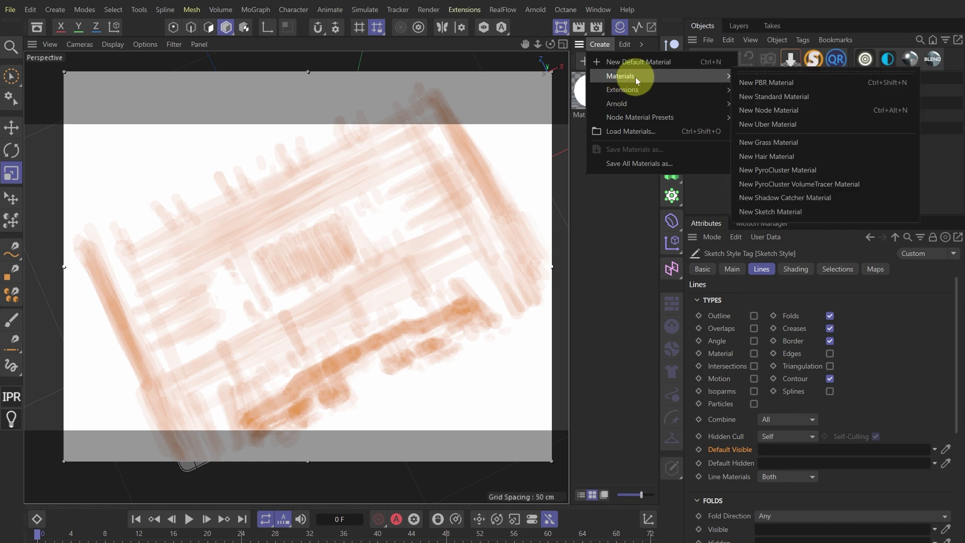
Create a new Sketch Mat and assign it to the visible Border and Crease line fields
click(784, 211)
click(855, 91)
scroll(738, 459, down, 3)
scroll(738, 463, down, 3)
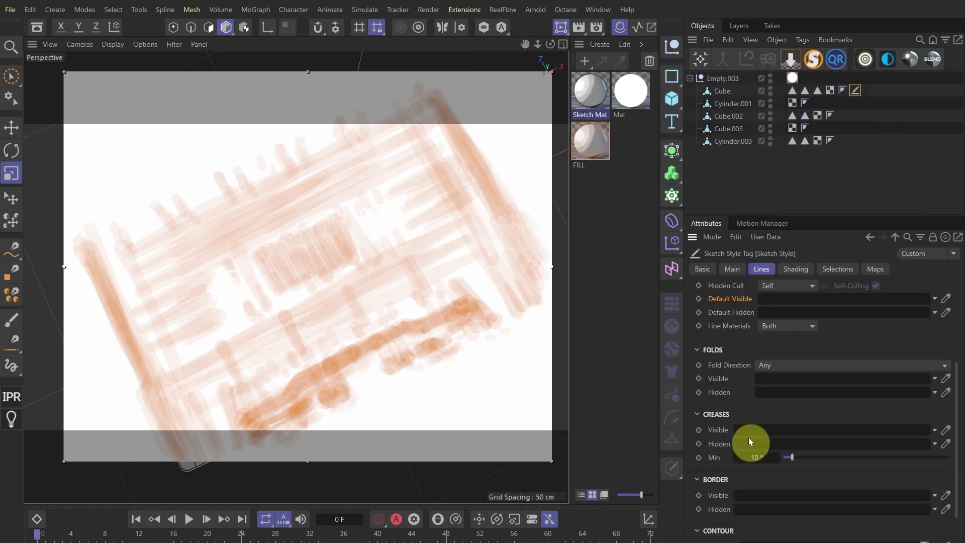
drag(590, 91, 753, 496)
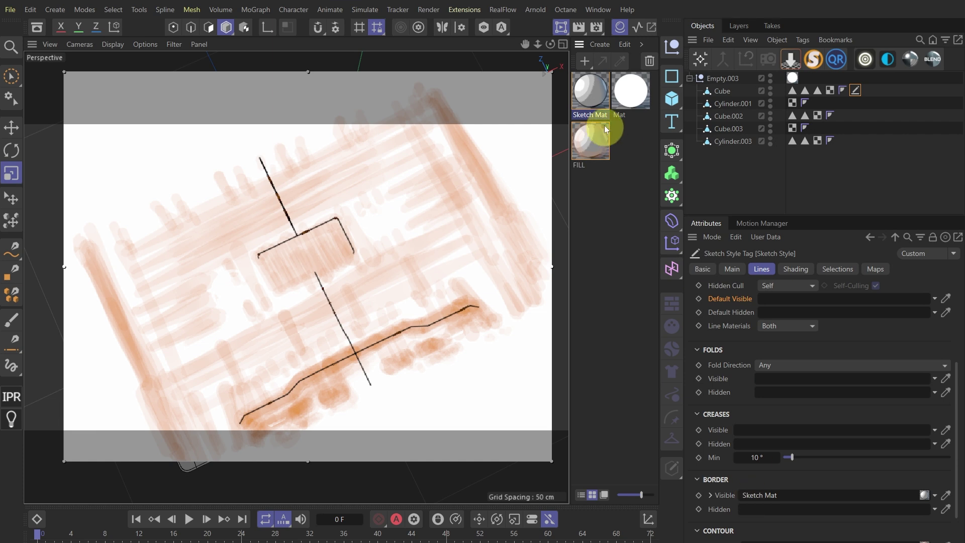
mouse_move(600, 105)
mouse_down()
mouse_move(754, 431)
mouse_move(746, 361)
mouse_move(747, 379)
mouse_up()
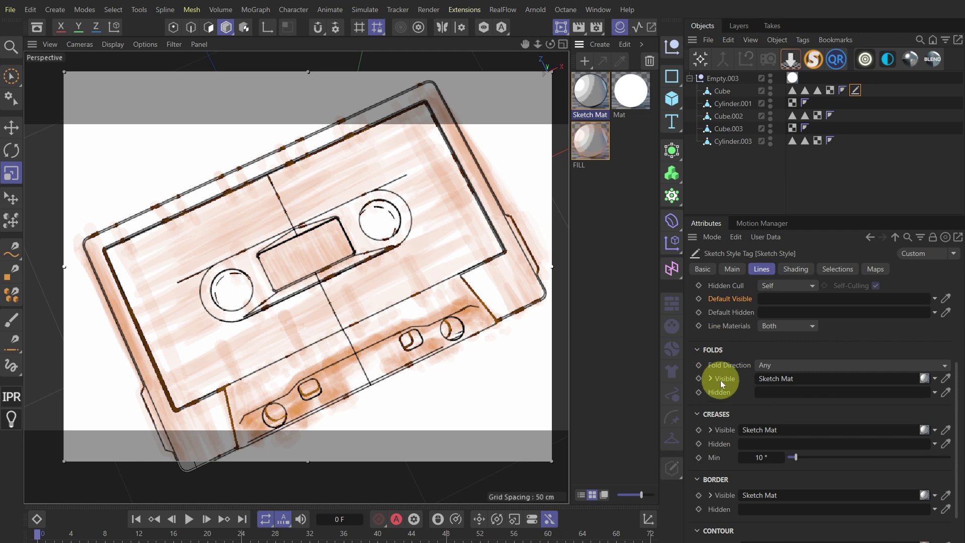
scroll(722, 384, up, 3)
scroll(722, 384, up, 3)
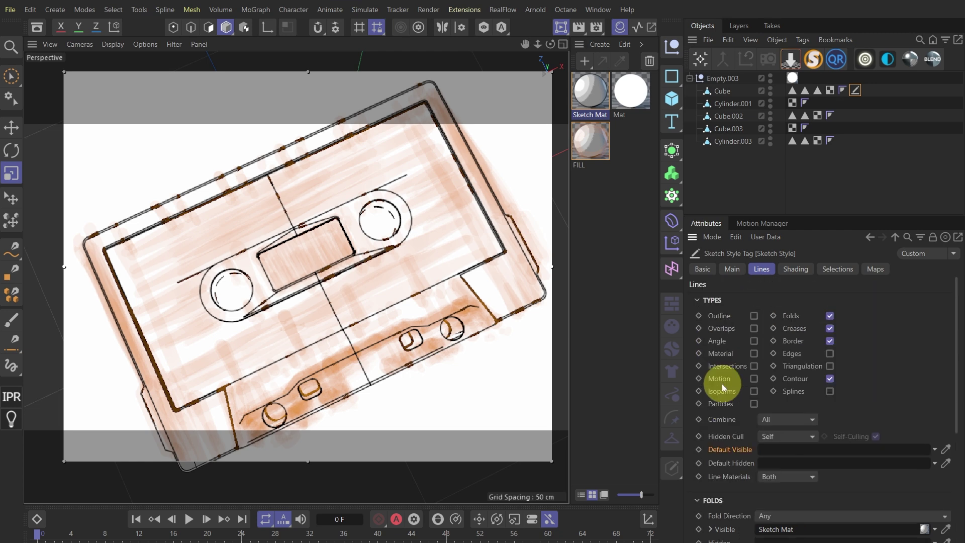
click(793, 341)
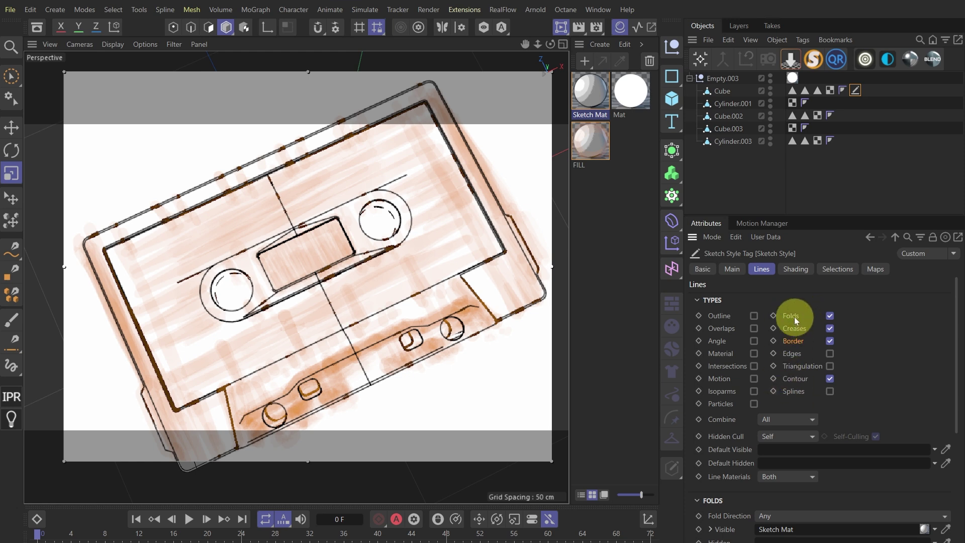
Duplicate the FILL material, name the copy STROKE.YELLOW, and drag it over Sketch Mat
click(592, 102)
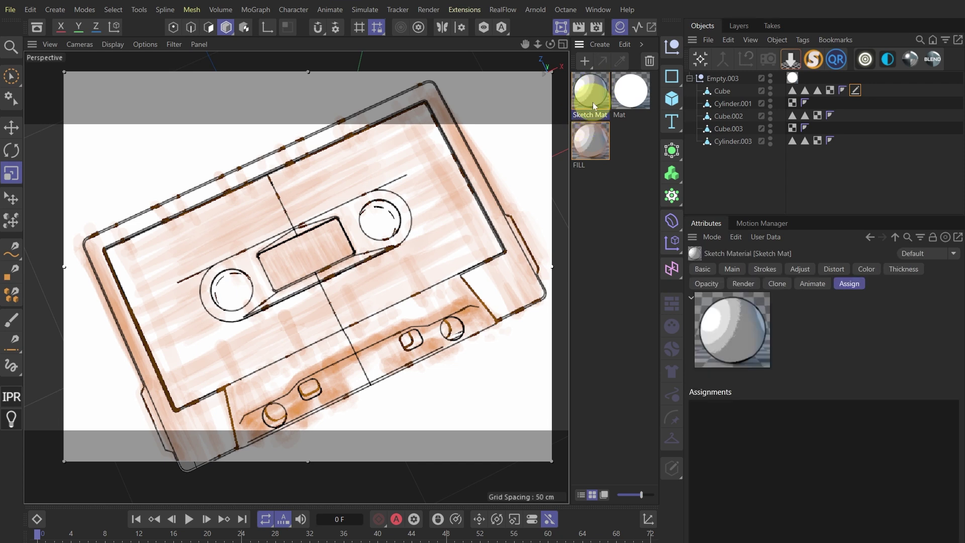
click(587, 149)
ctrl+drag(592, 140, 615, 174)
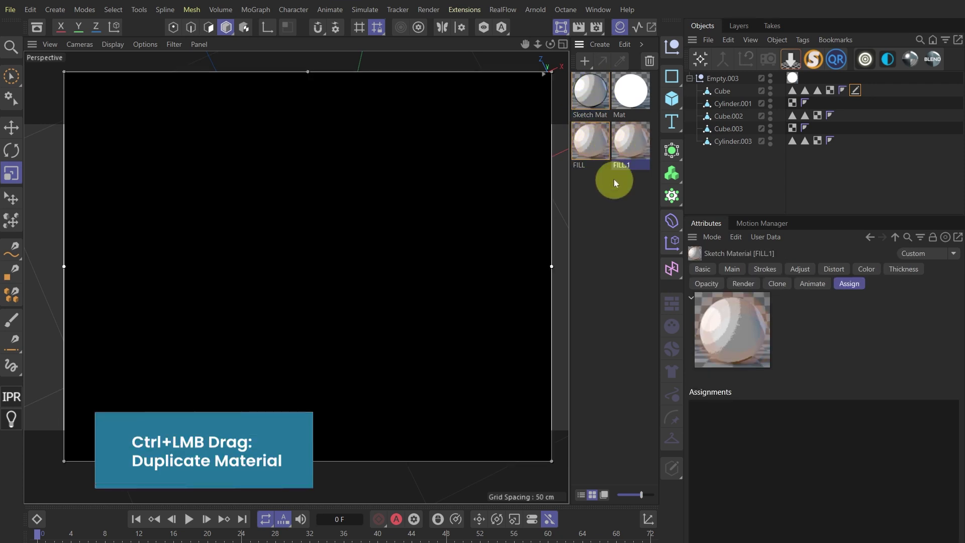
double_click(617, 166)
text(STR)
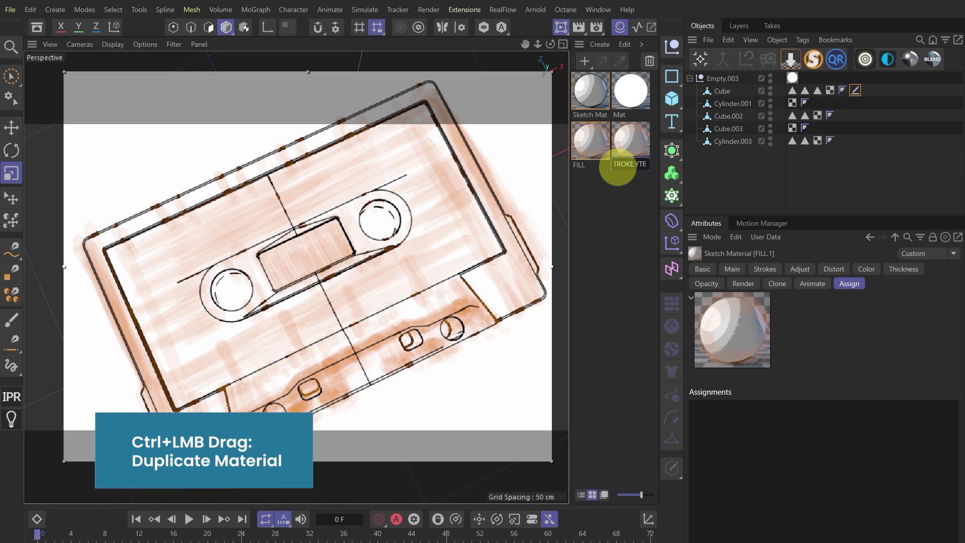
key(Return)
text(LOW)
key(Return)
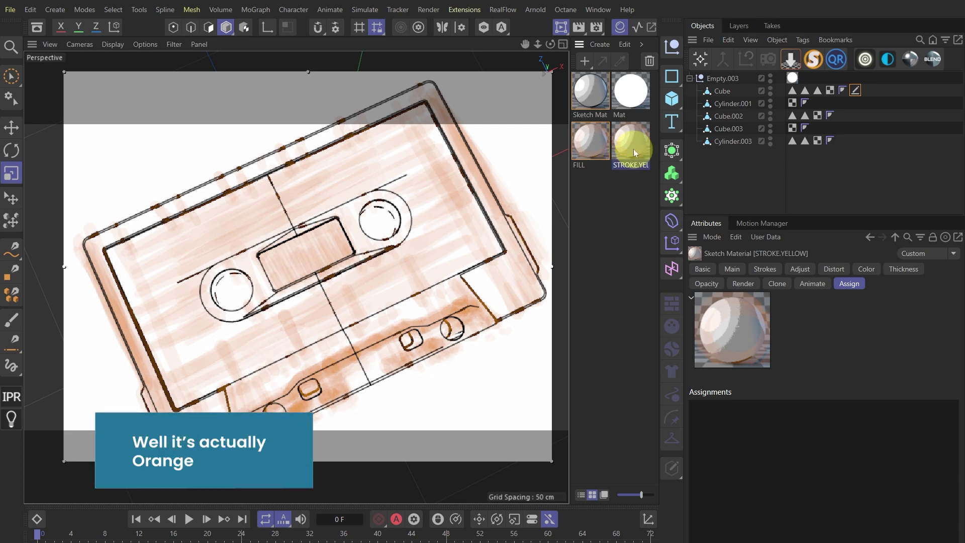
drag(634, 149, 598, 100)
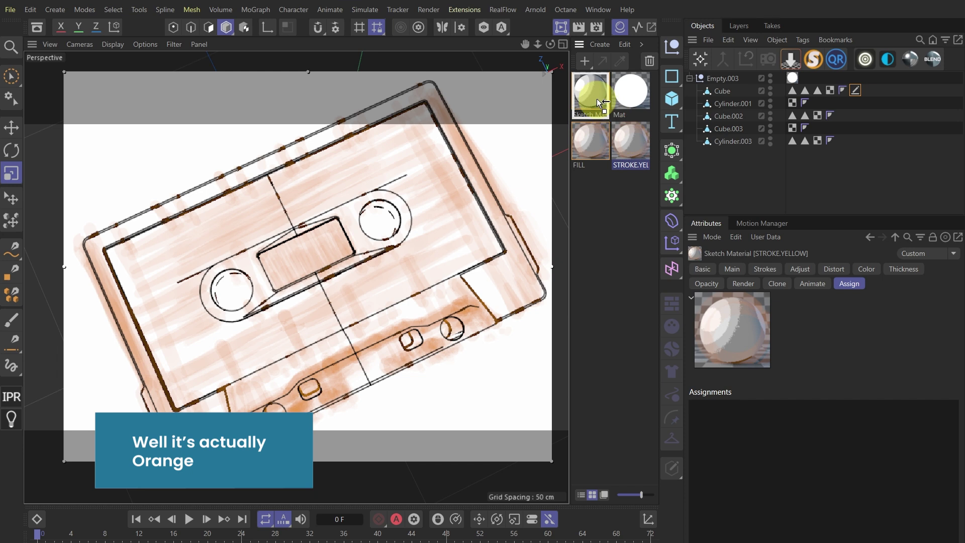
Replace Sketch Mat with STROKE.YELLOW and set its stroke opacity to 70% with 30% noise strength
drag(597, 99, 597, 99)
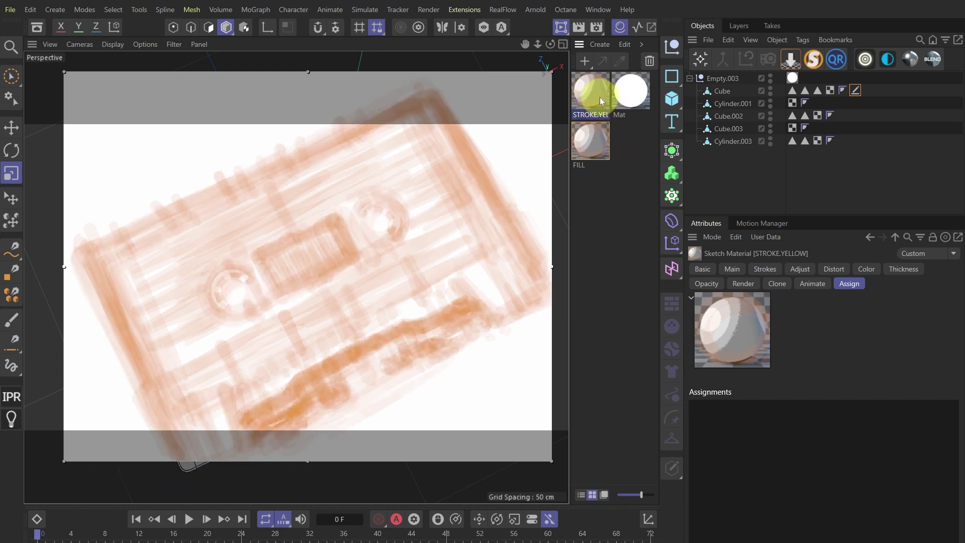
double_click(599, 97)
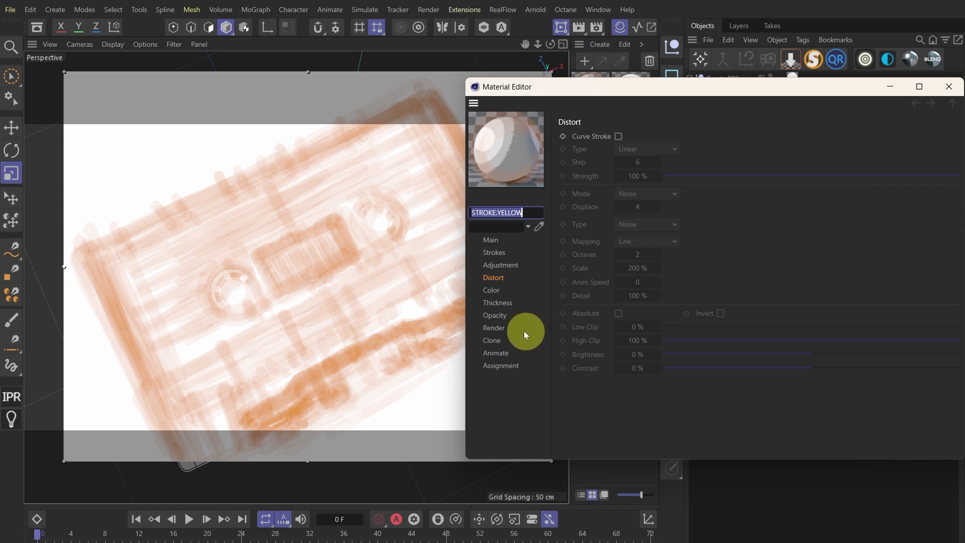
click(502, 317)
click(878, 136)
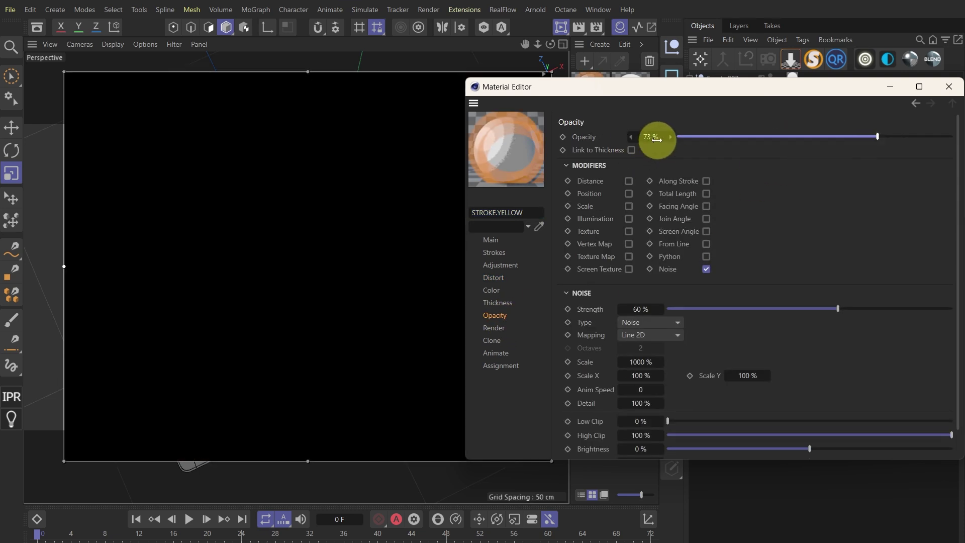
click(657, 140)
text(70)
key(Return)
scroll(812, 194, down, 1)
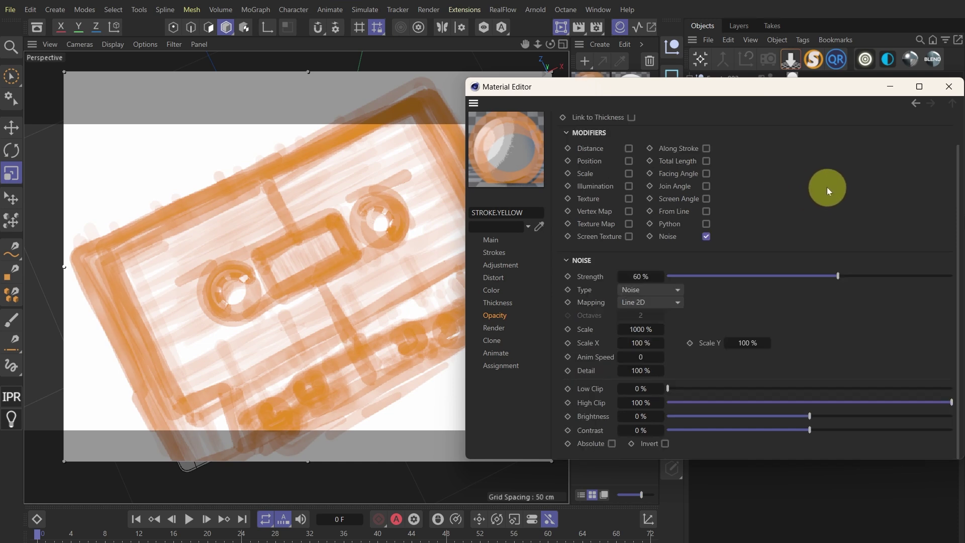
click(759, 274)
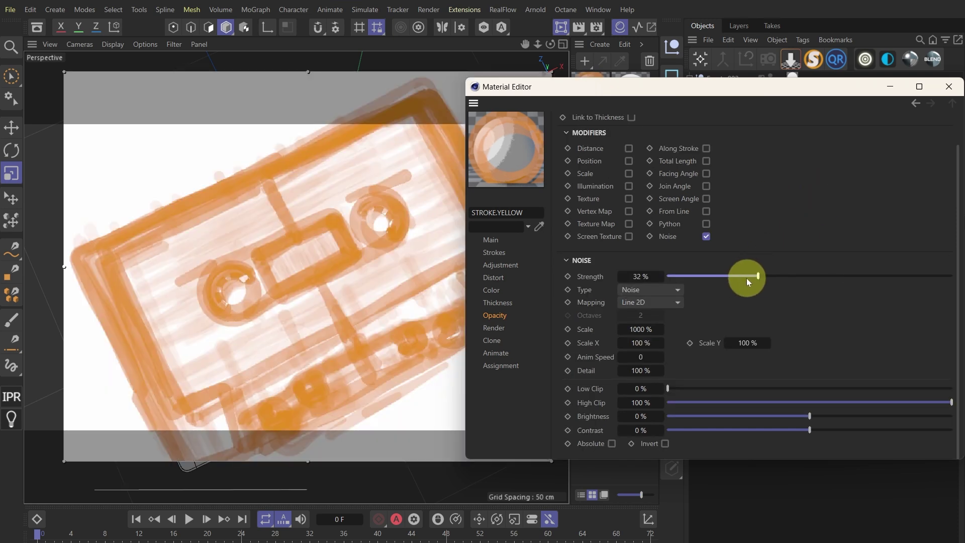
text(30)
key(Return)
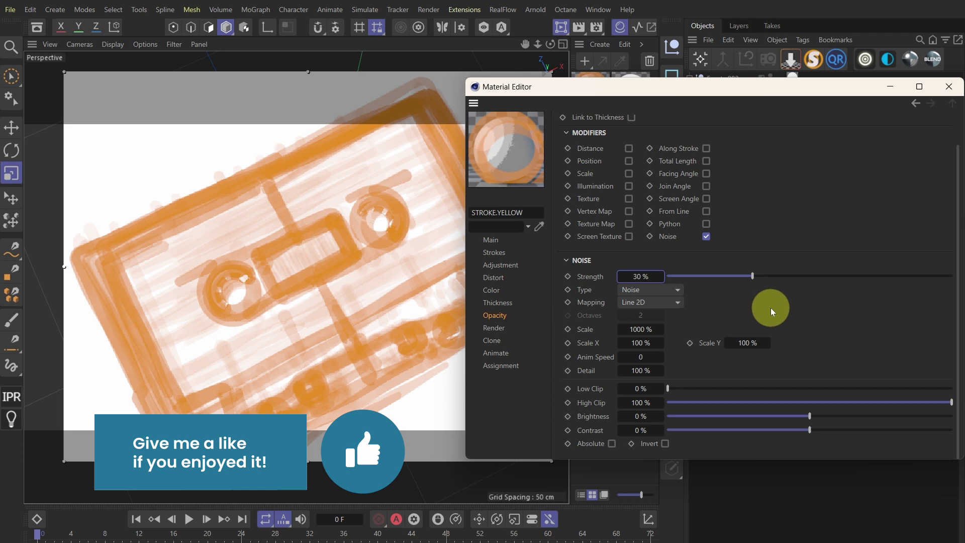
Set the stroke clones to repeat once, offset by 10 on Move X and Move Y
click(493, 341)
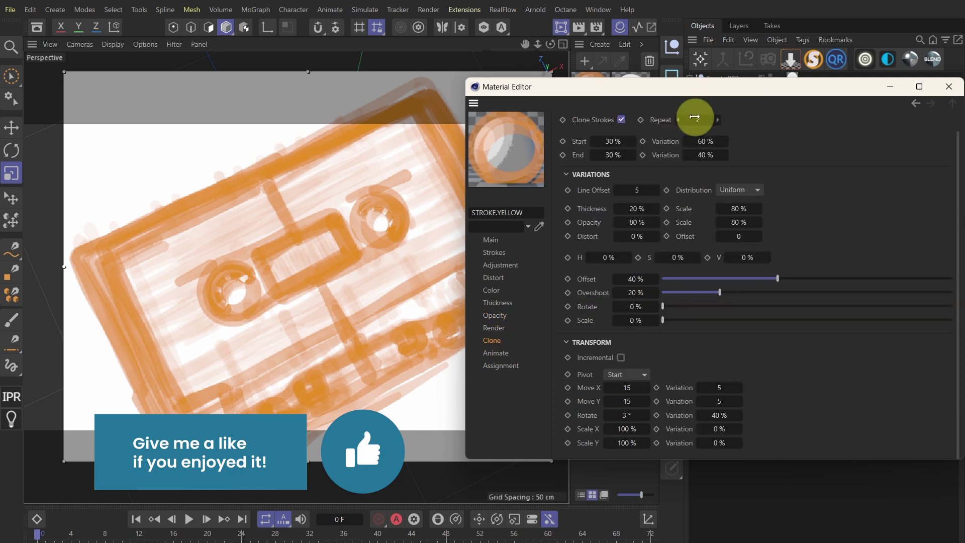
drag(703, 87, 841, 104)
double_click(820, 138)
text(1)
key(Return)
double_click(759, 405)
text(10)
key(Return)
double_click(765, 419)
text(10)
key(Return)
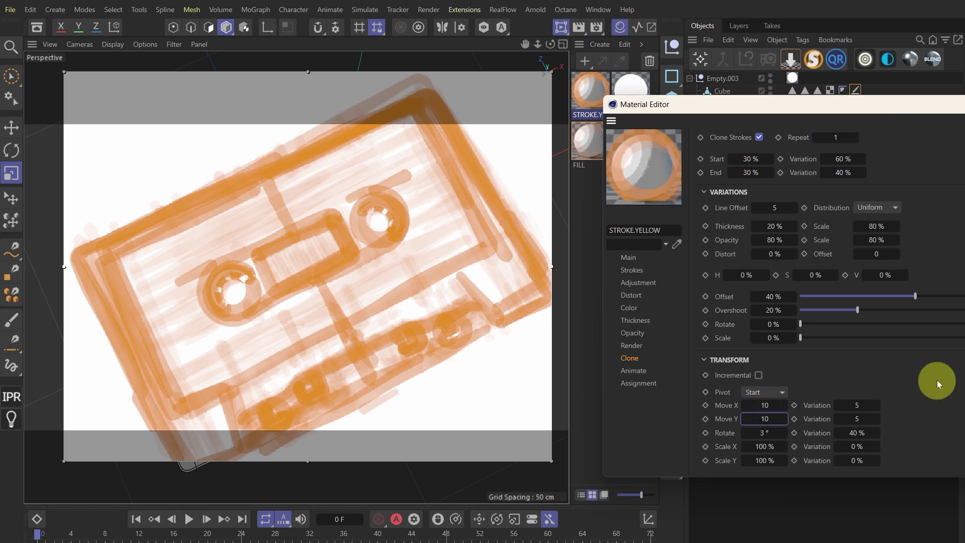
Set stroke thickness to 15 with thickness noise strength 80% and noise scale 1000%
click(649, 322)
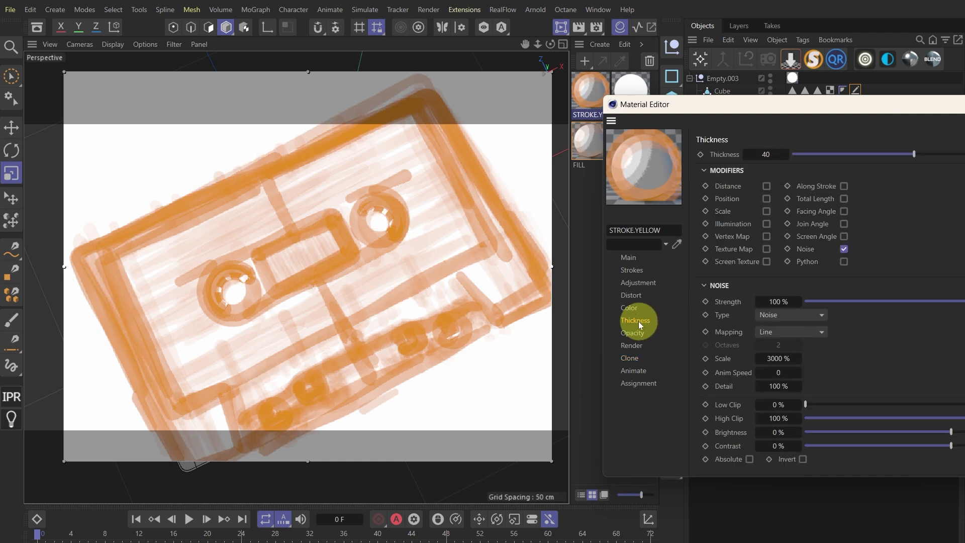
click(816, 154)
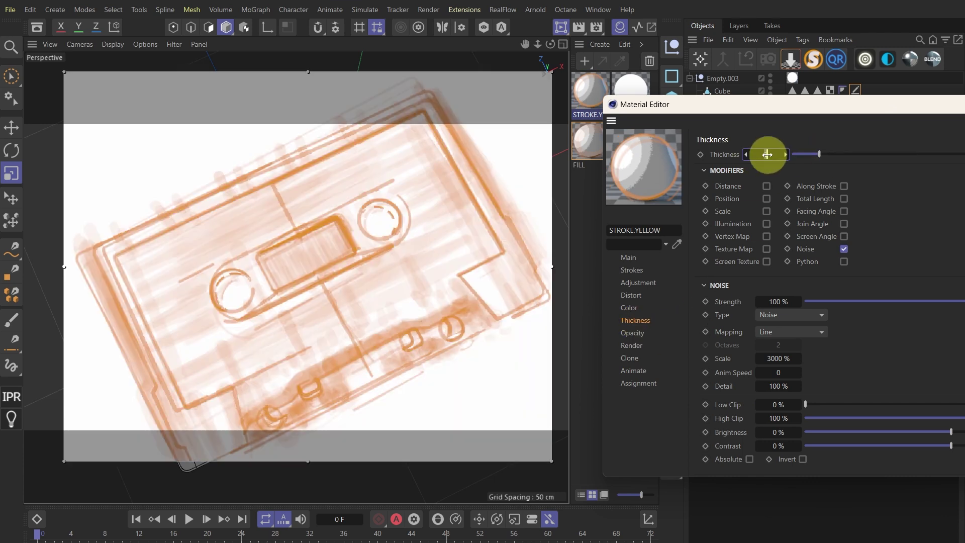
drag(767, 154, 772, 155)
drag(768, 106, 709, 104)
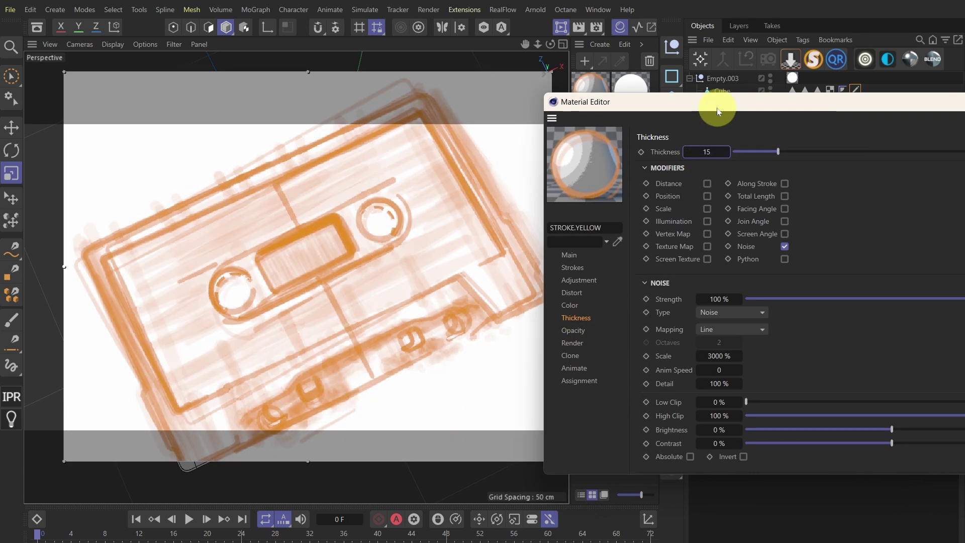
click(719, 299)
text(80)
key(Return)
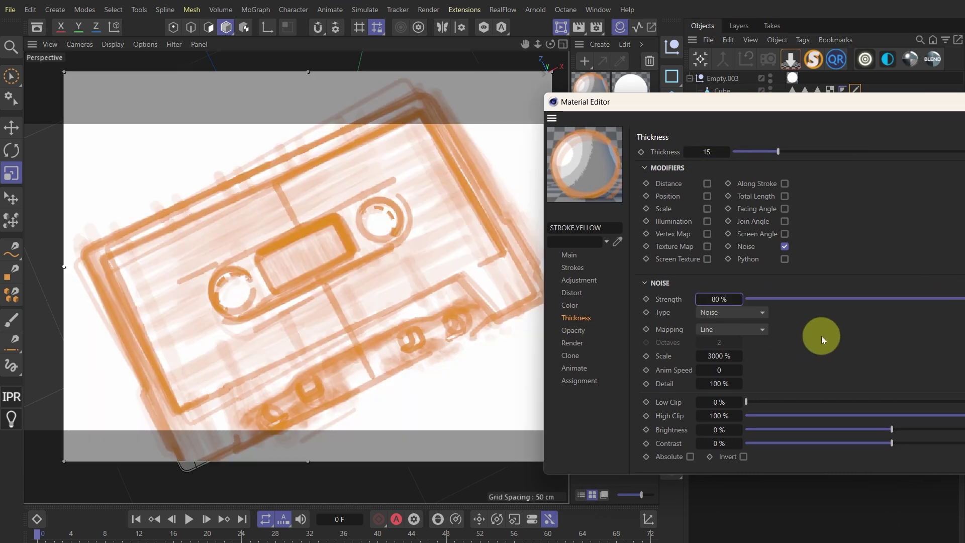
drag(717, 356, 775, 361)
text(1000)
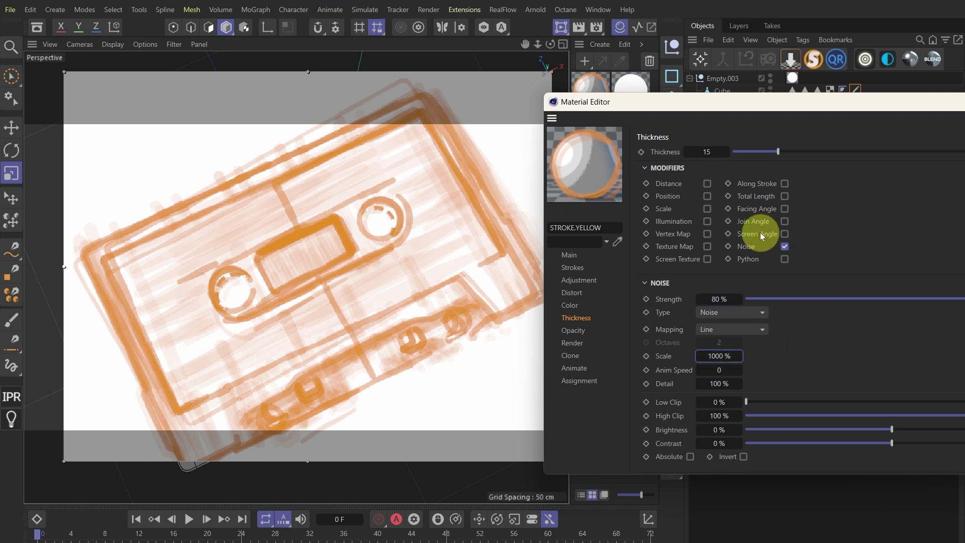
Enable Screen Angle thickness variation, reshape its curve, and set its strength to 80%
click(784, 233)
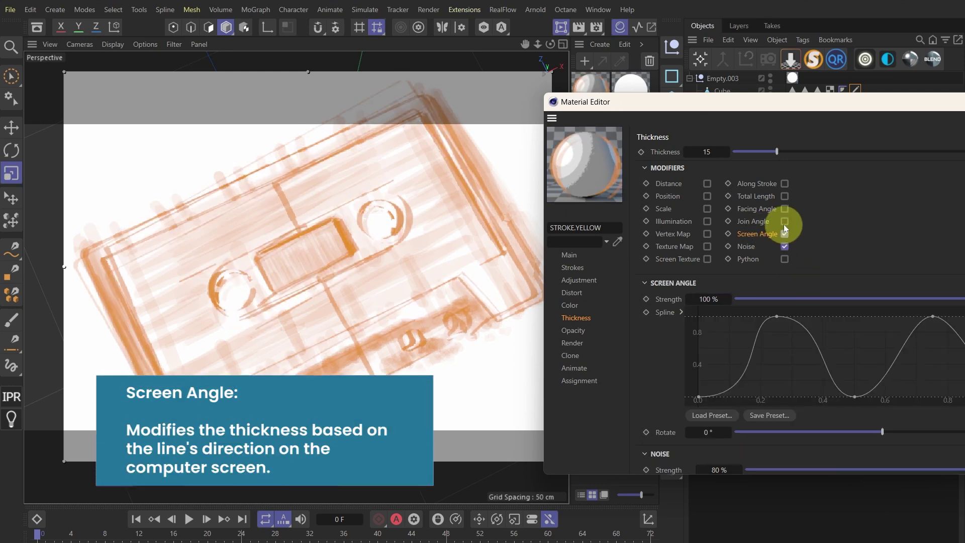
drag(732, 114, 693, 103)
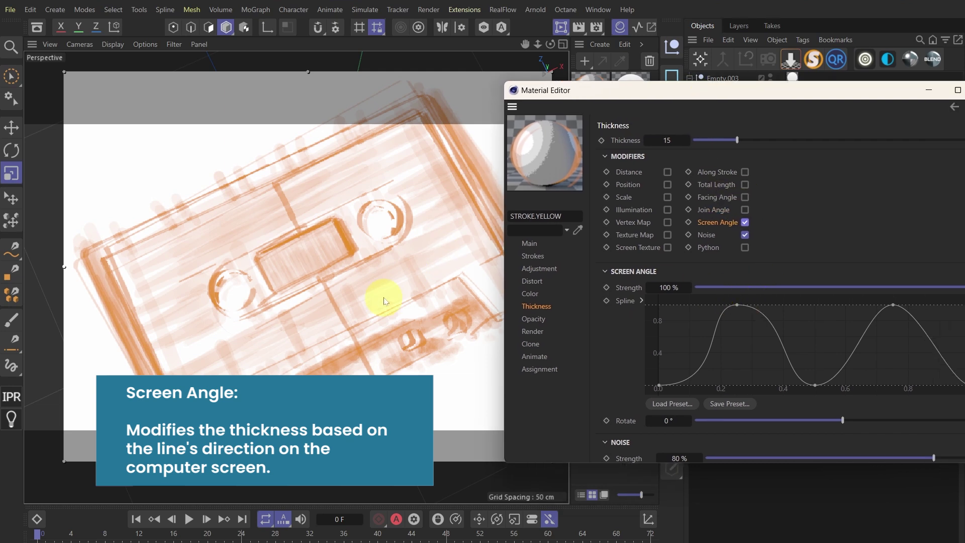
alt+drag(383, 300, 394, 189)
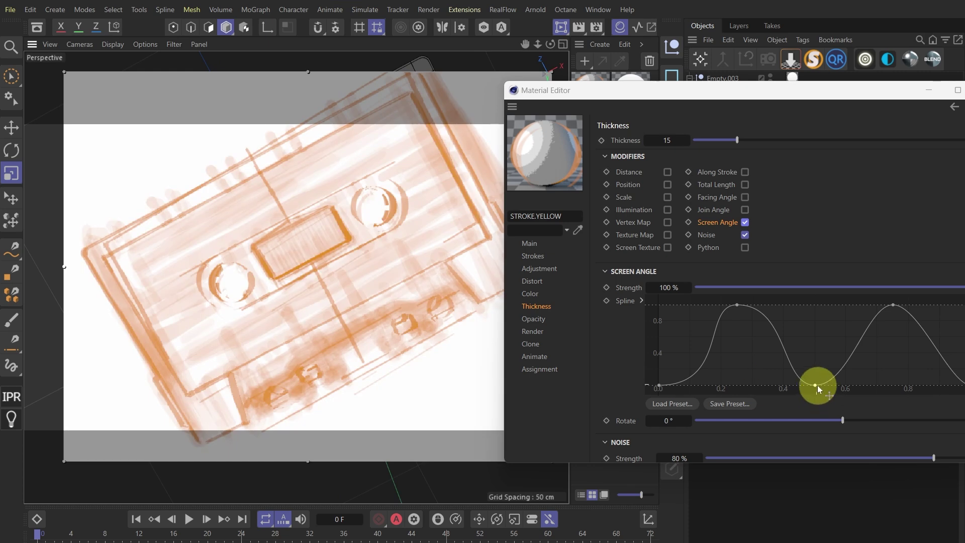
drag(659, 385, 658, 370)
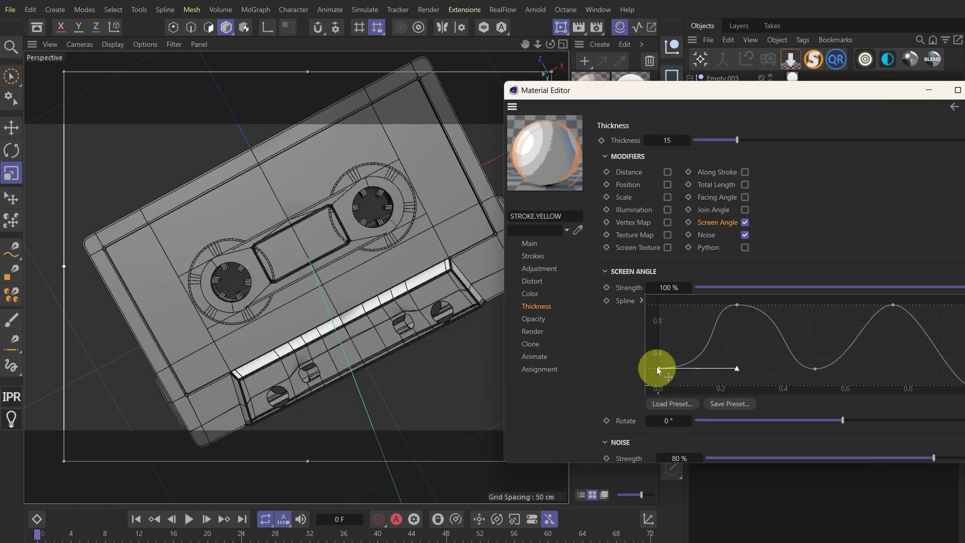
drag(816, 368, 815, 364)
drag(897, 305, 895, 318)
drag(737, 305, 746, 318)
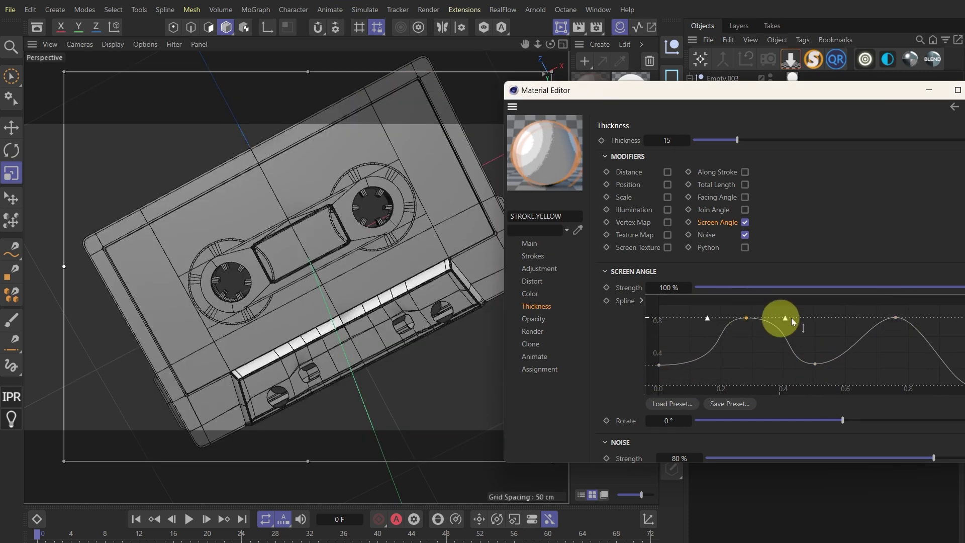
drag(857, 90, 801, 95)
drag(916, 380, 915, 375)
drag(691, 318, 697, 330)
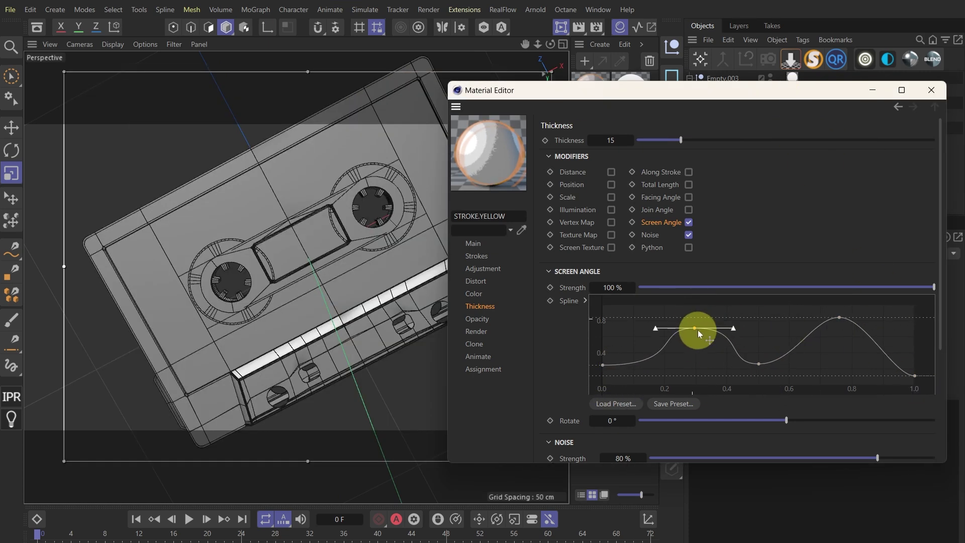
drag(626, 95, 699, 91)
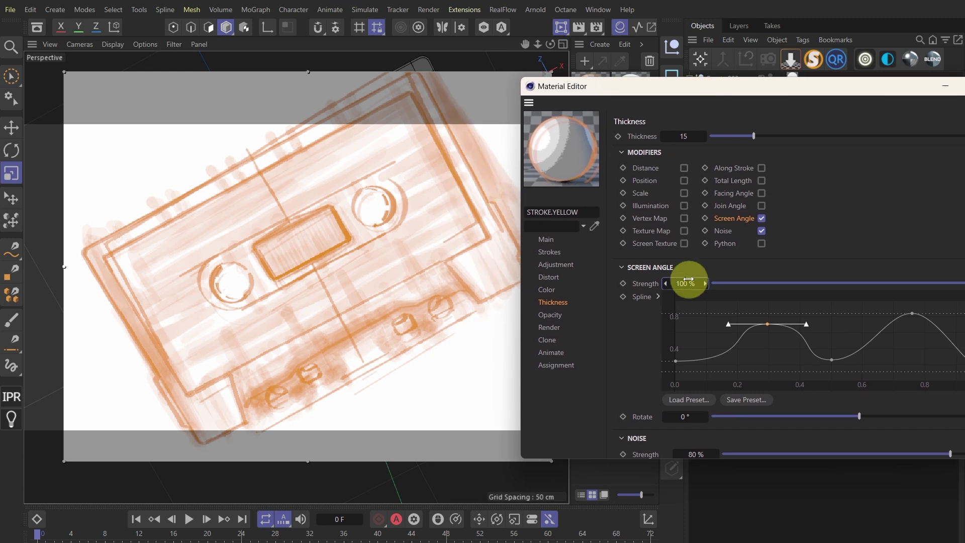
text(80)
key(Return)
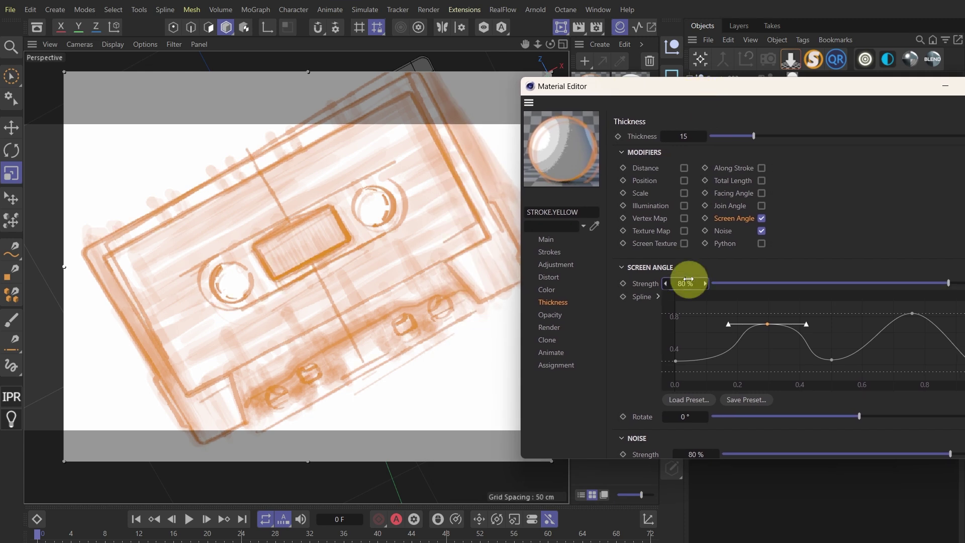
Enable Join Angle thickness variation, reshape its curve with added points, and set strength to 80%
click(762, 206)
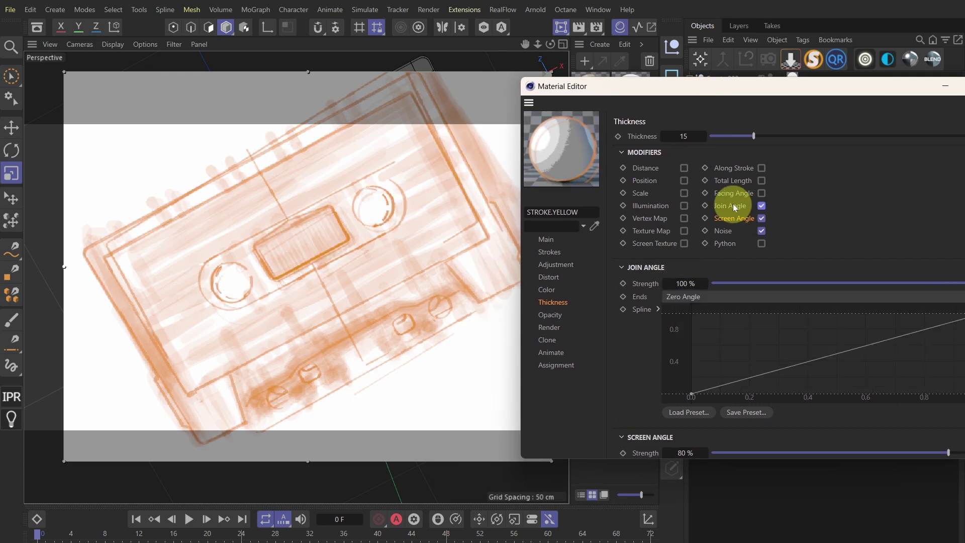
click(432, 192)
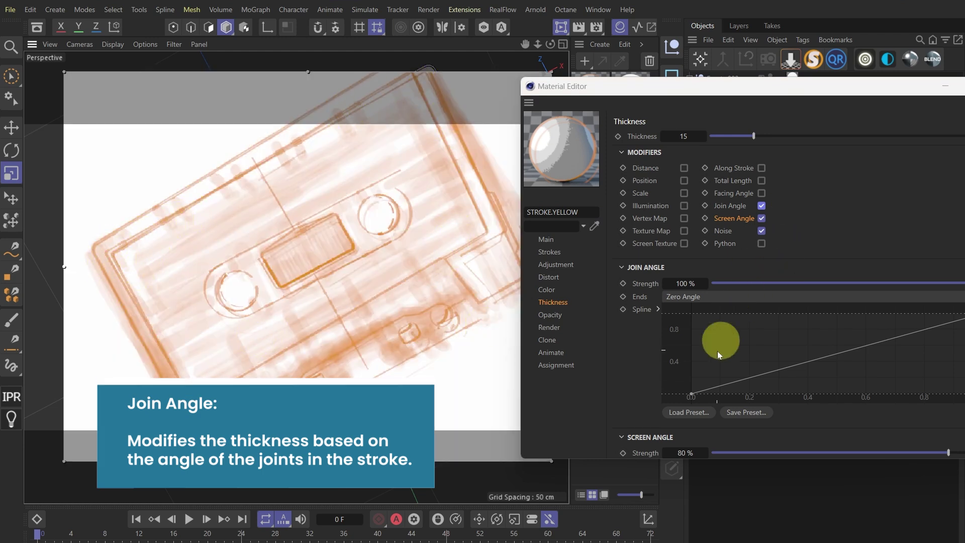
ctrl+click(727, 384)
drag(737, 380, 735, 346)
ctrl+drag(802, 334, 804, 375)
mouse_move(870, 356)
ctrl+mouse_down()
mouse_move(869, 327)
mouse_move(914, 367)
ctrl+mouse_up()
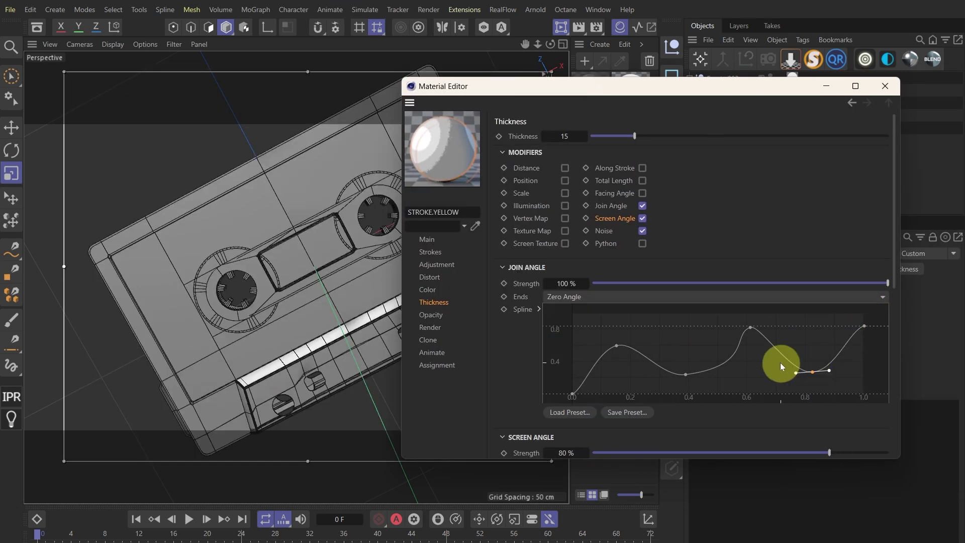
drag(687, 376, 571, 384)
click(686, 376)
mouse_move(563, 86)
mouse_down()
mouse_move(593, 99)
mouse_move(740, 108)
mouse_up()
click(836, 297)
double_click(610, 296)
text(80)
key(Return)
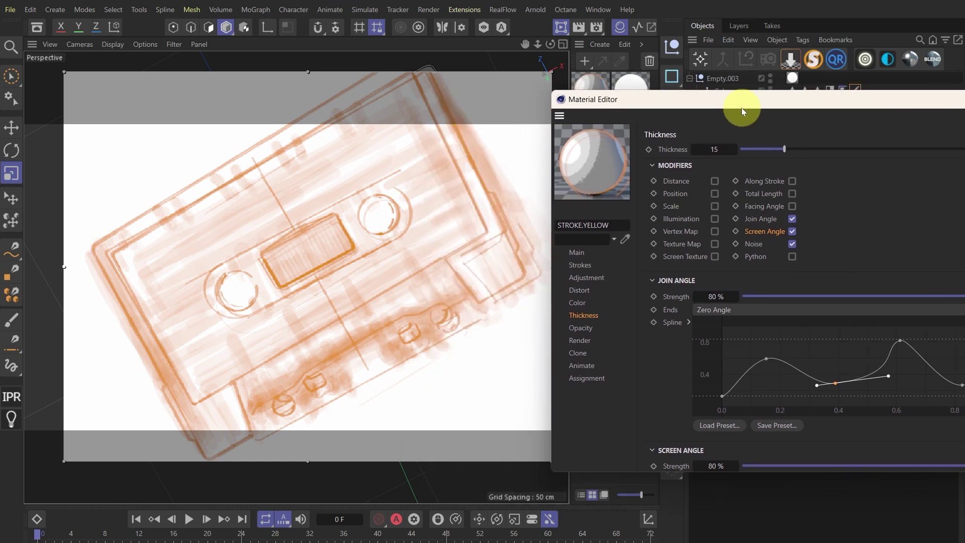
click(587, 291)
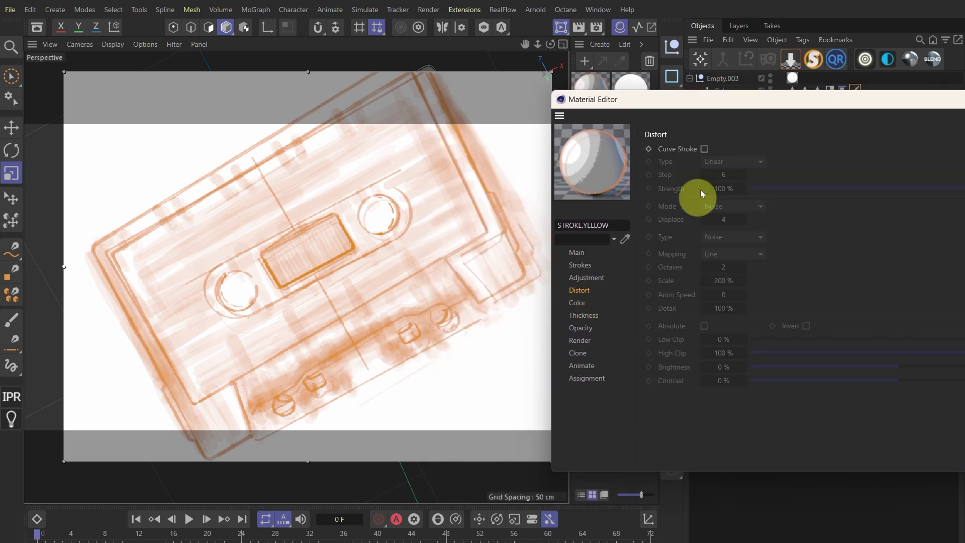
Turn on curved strokes with distortion scale 1000%, detail 300%, displace 7, strength 30%
click(704, 149)
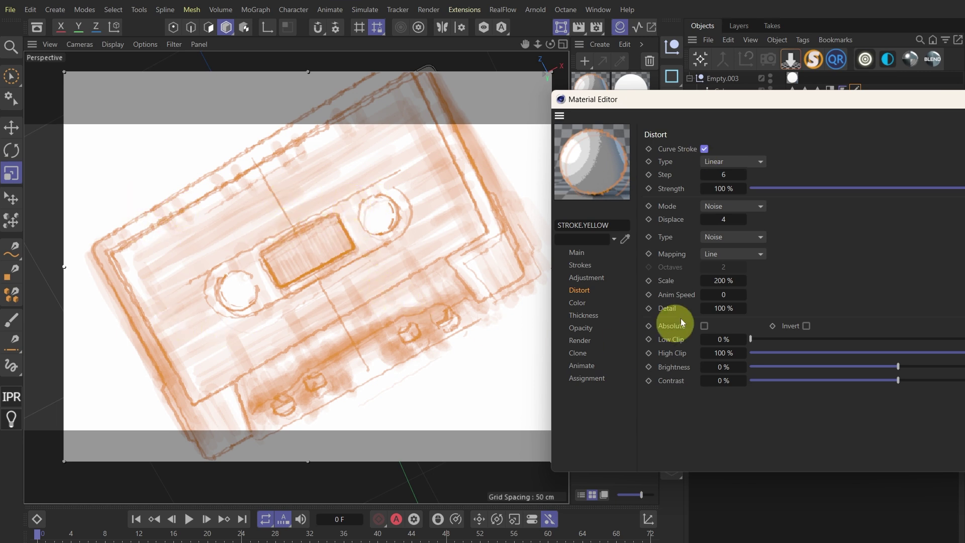
double_click(732, 280)
text(1000)
key(Return)
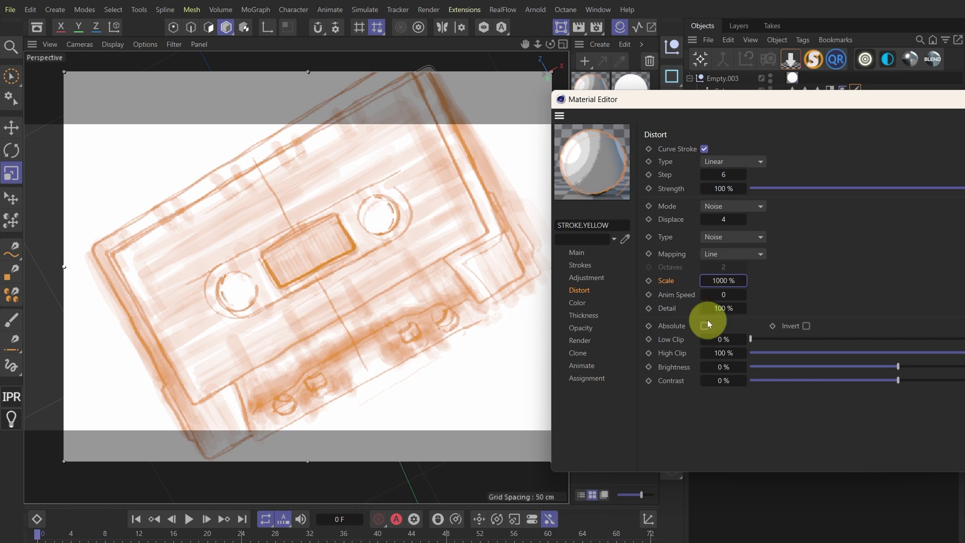
click(714, 308)
text(300)
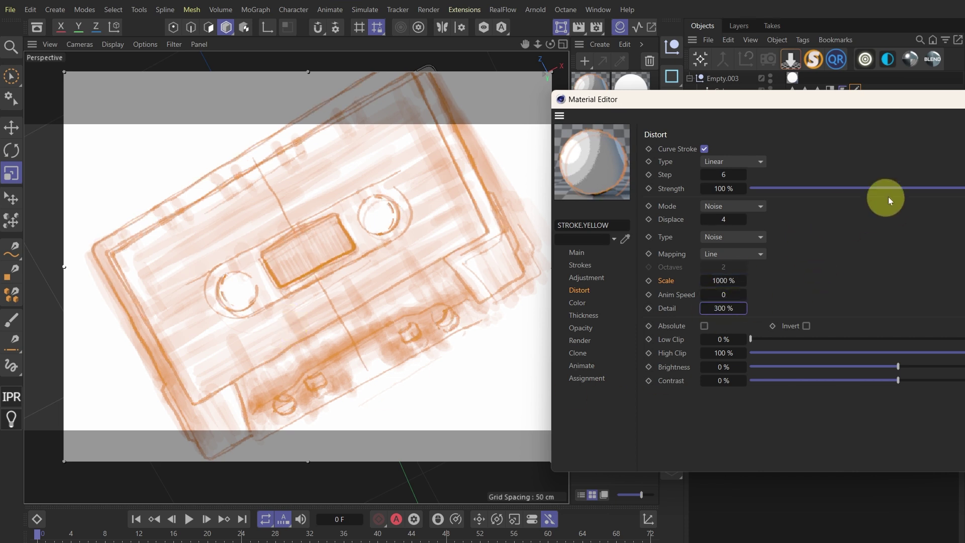
drag(730, 219, 729, 220)
text(10)
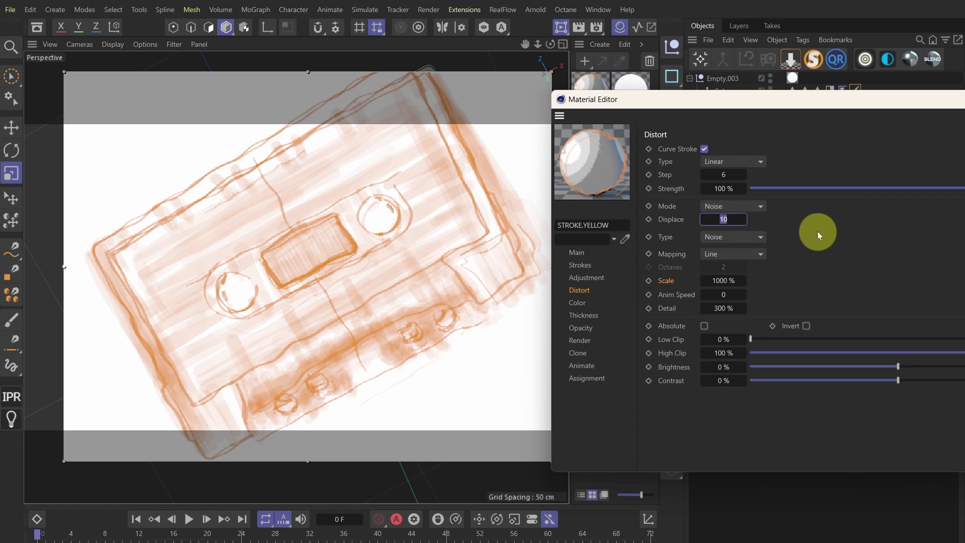
drag(768, 103, 719, 116)
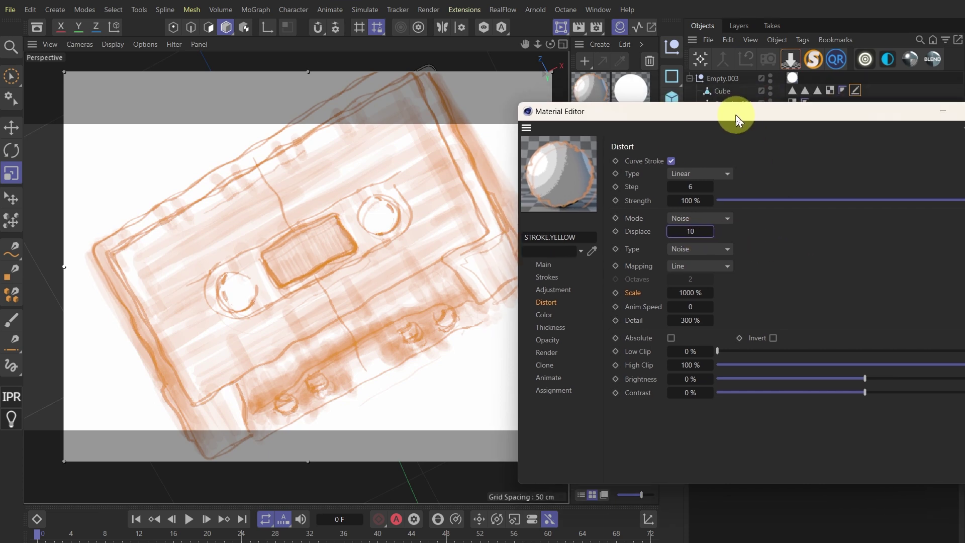
drag(889, 198, 855, 201)
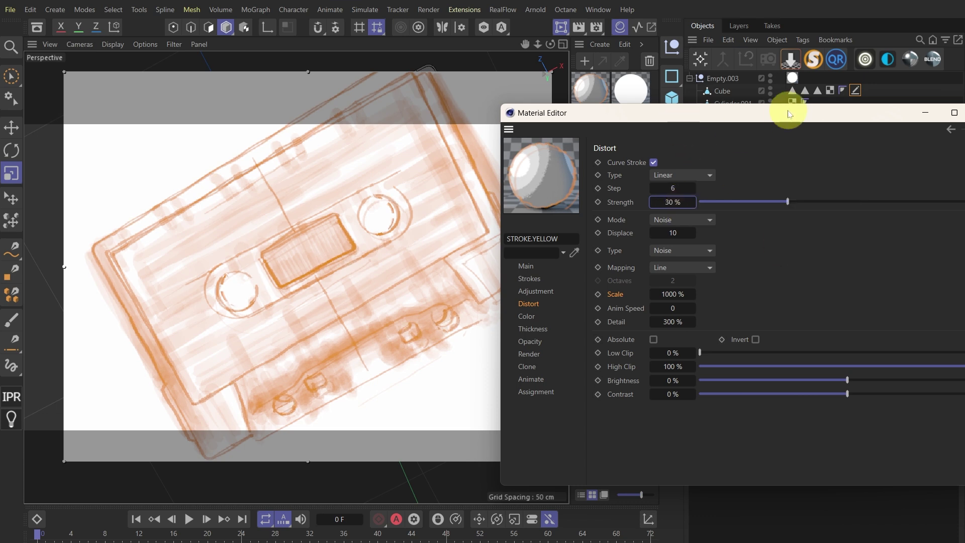
drag(754, 115, 849, 123)
text(7)
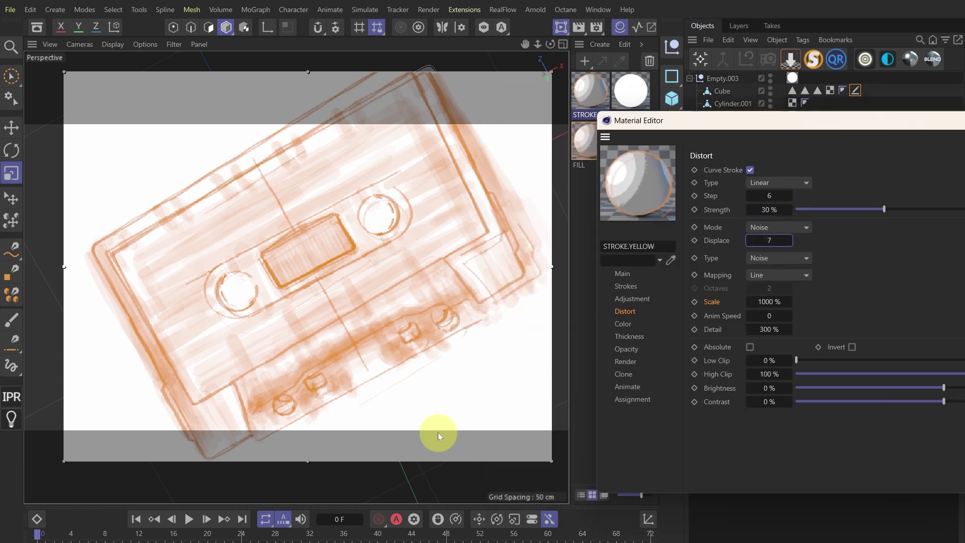
drag(751, 123, 469, 172)
Duplicate STROKE.YELLOW as STROKE.BLACK and assign it to the sketch tag's Creases Visible slot
click(794, 172)
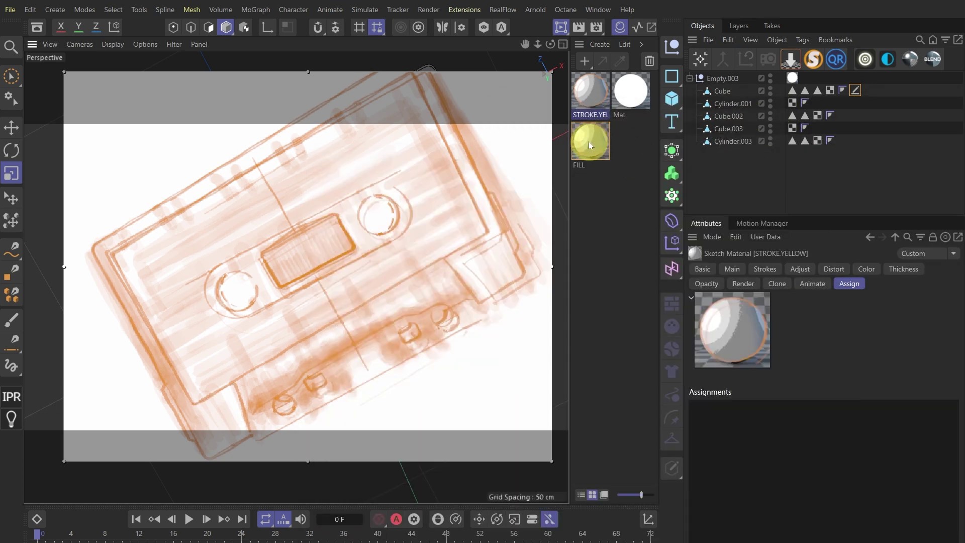
ctrl+drag(593, 97, 616, 117)
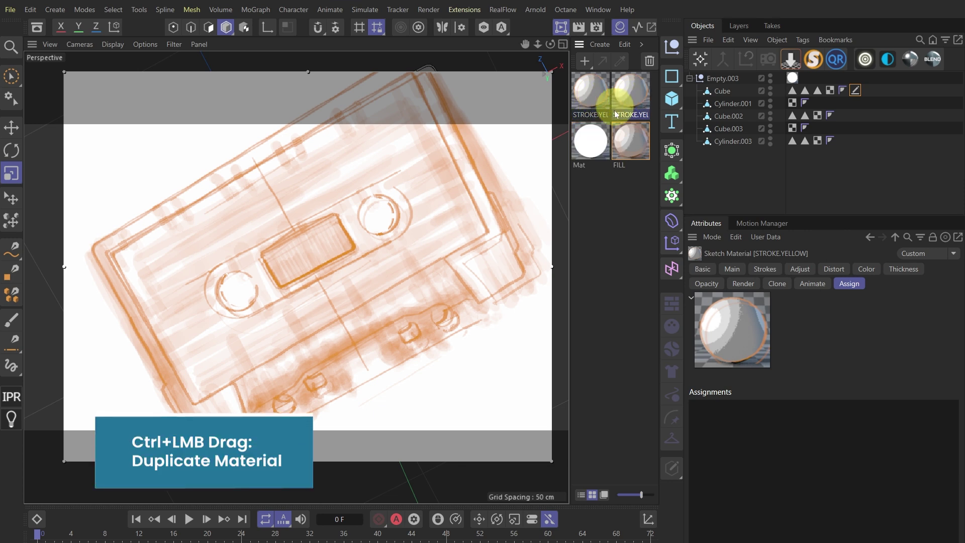
double_click(643, 114)
click(623, 117)
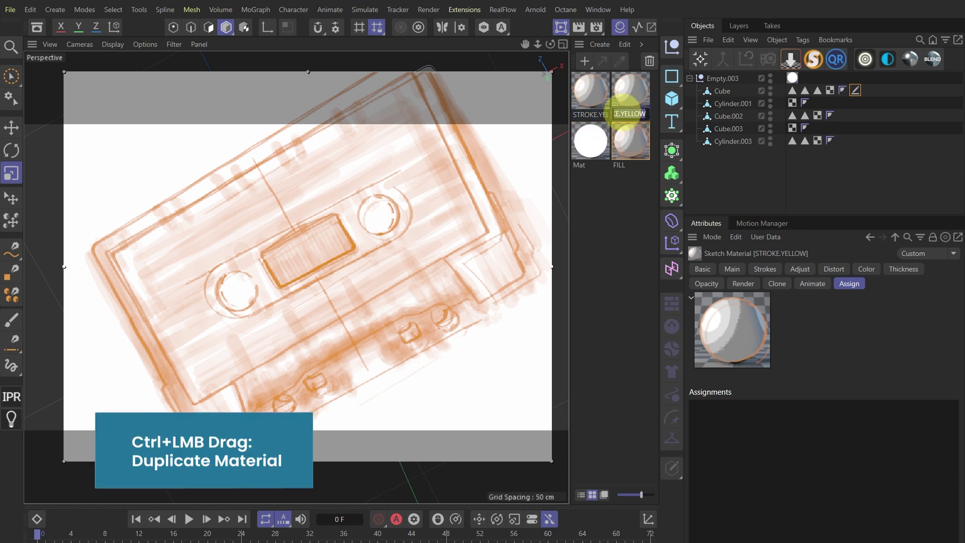
key(BackSpace)
key(BackSpace)
key(BackSpace)
text(BLACK)
key(Return)
click(855, 90)
scroll(740, 406, down, 5)
scroll(740, 406, down, 2)
drag(630, 95, 748, 505)
Make STROKE.BLACK's stroke colour black and raise its opacity to 90%
double_click(632, 90)
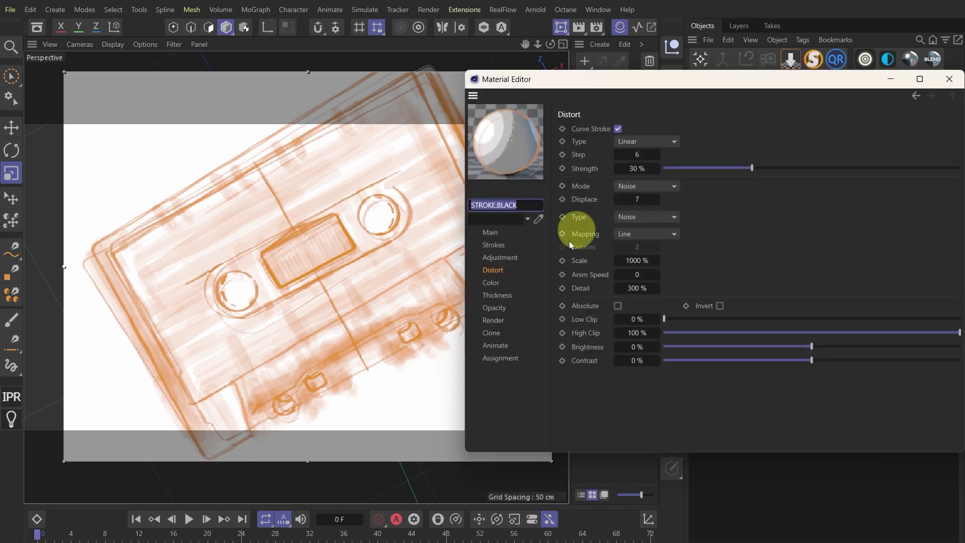
click(491, 282)
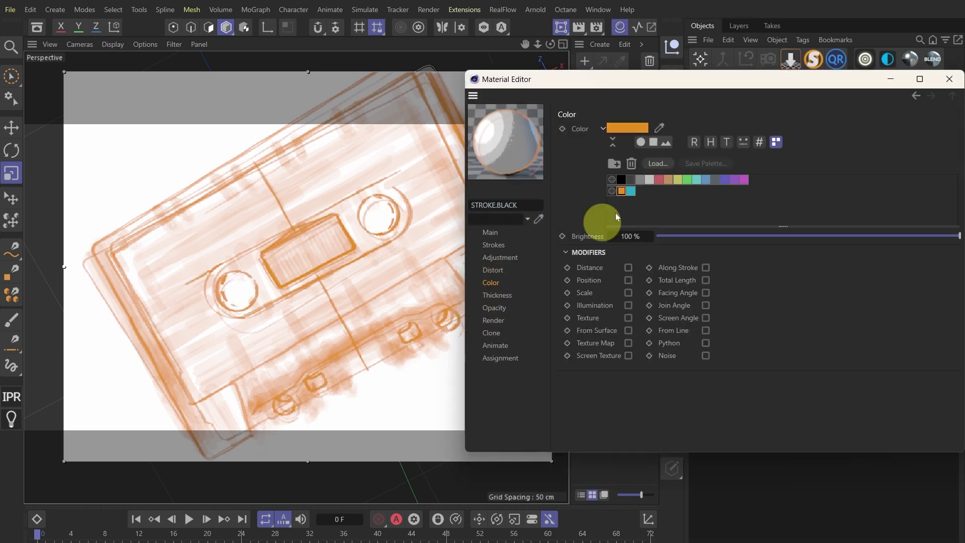
click(620, 181)
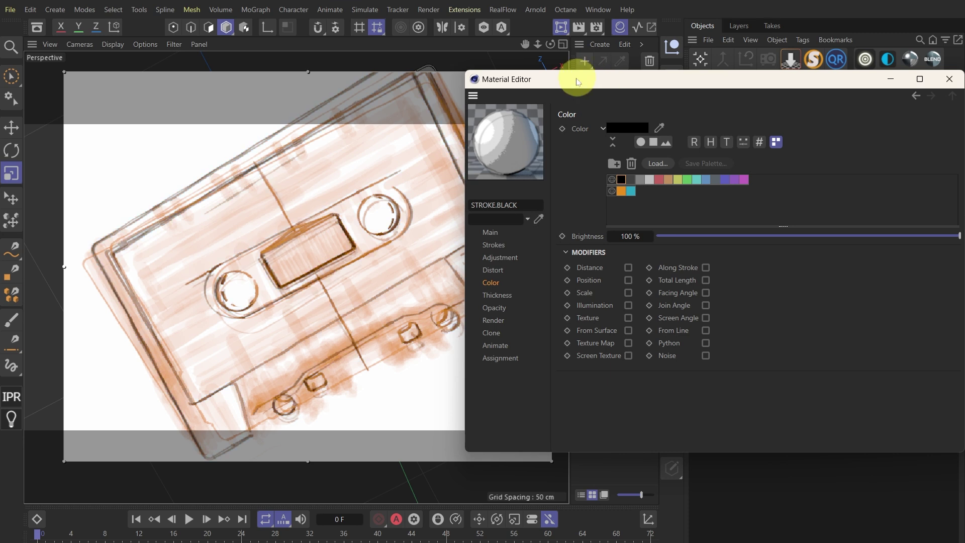
drag(573, 85, 701, 98)
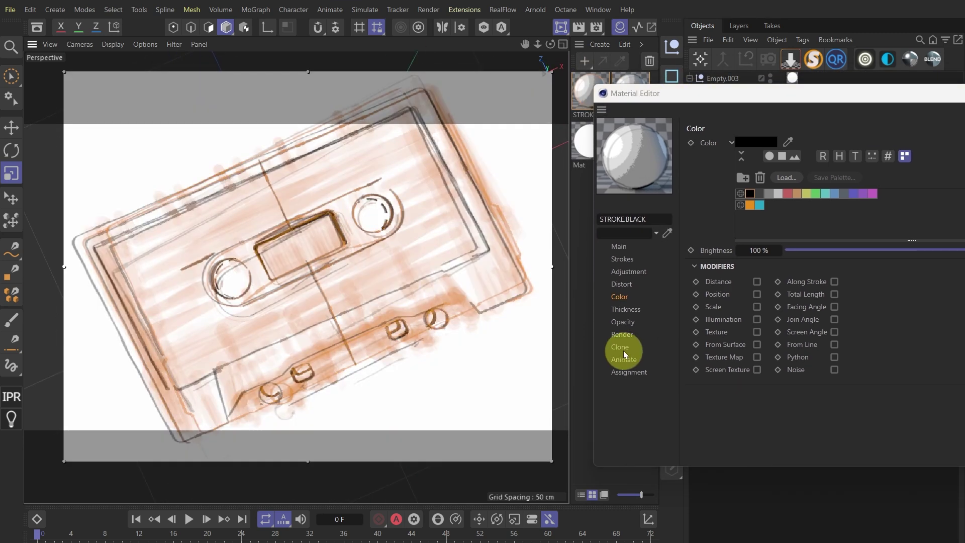
click(622, 348)
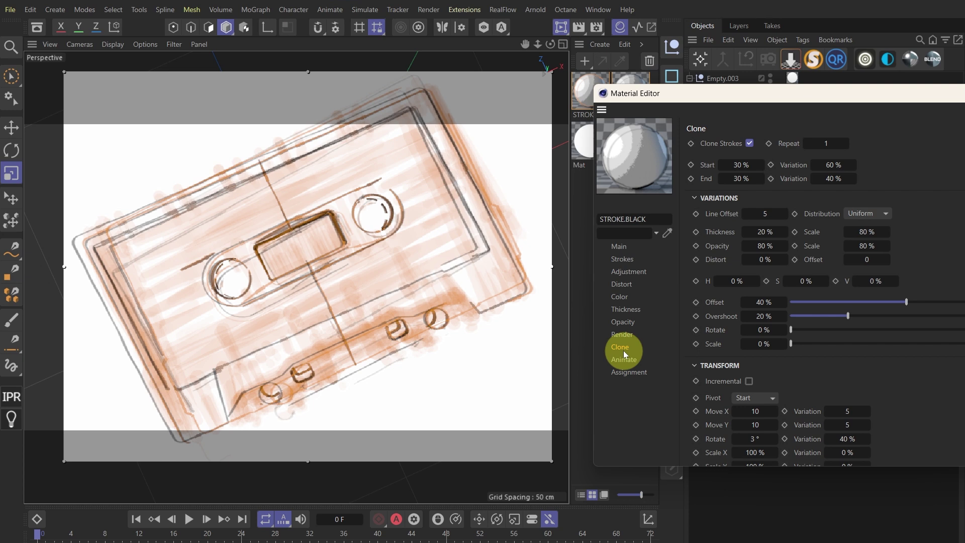
click(622, 322)
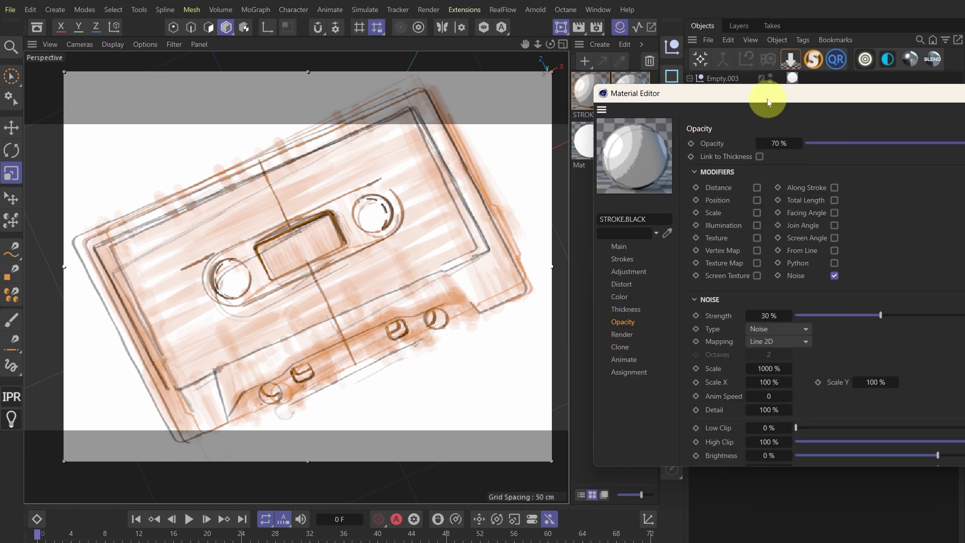
drag(767, 102, 617, 127)
click(886, 167)
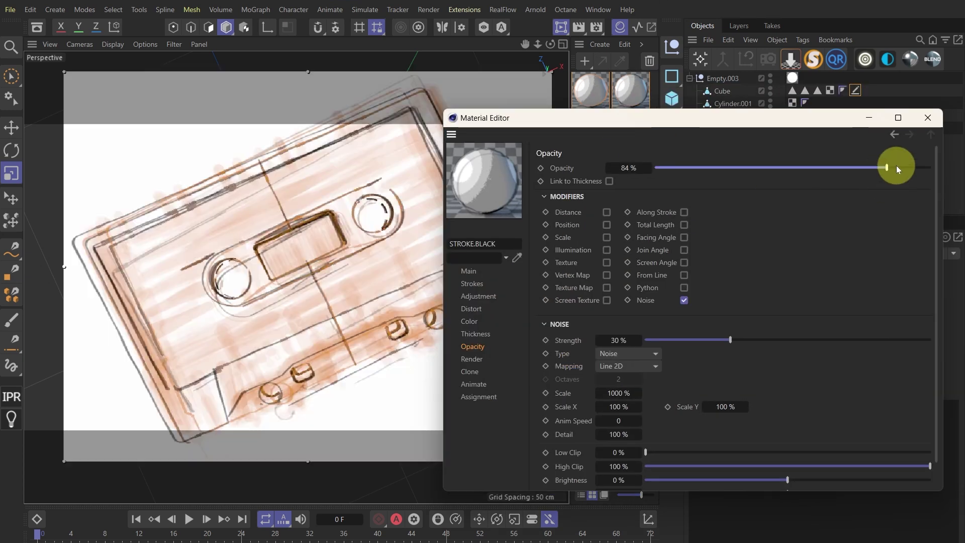
drag(901, 170, 905, 171)
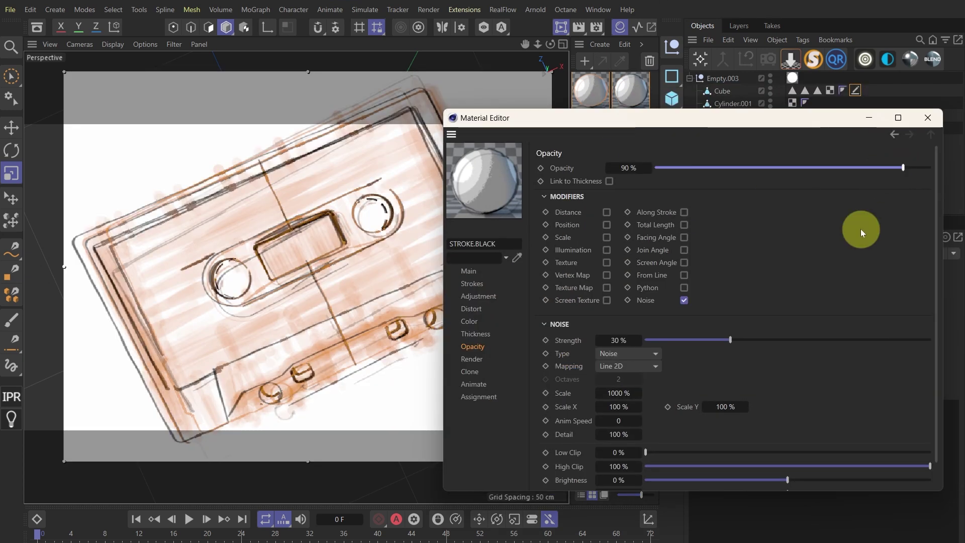
Zero out STROKE.BLACK's clone move and rotate offsets
click(471, 308)
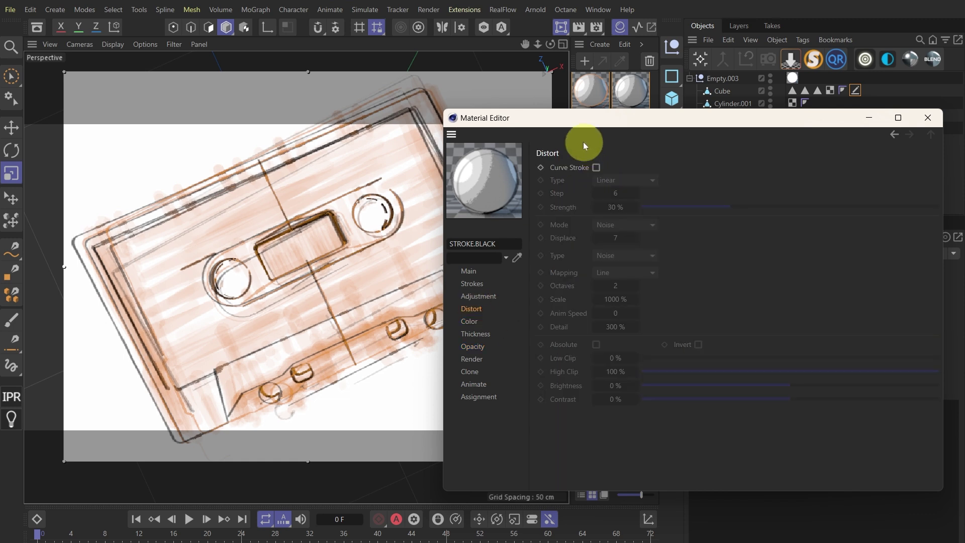
drag(618, 124, 625, 150)
click(476, 399)
click(611, 446)
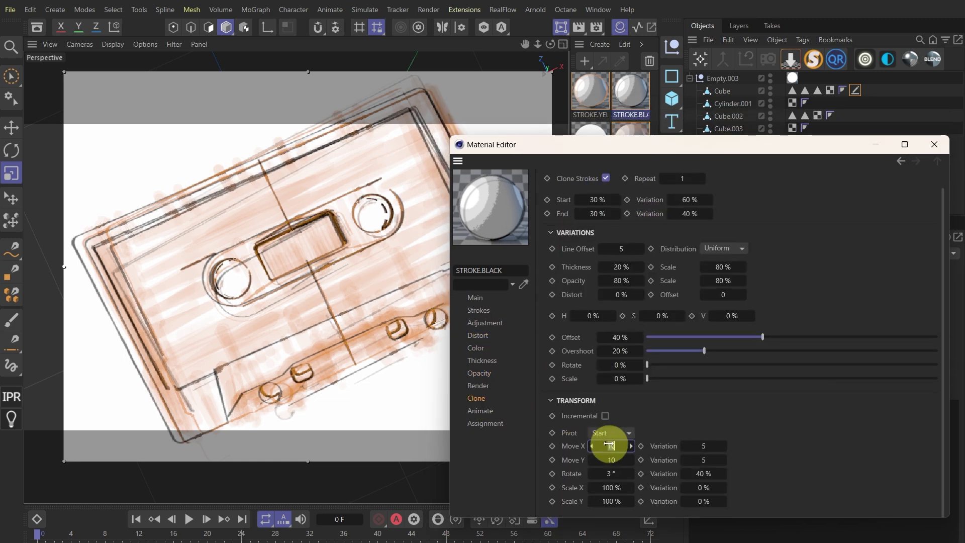
drag(610, 461, 610, 473)
text(0)
key(Return)
drag(704, 446, 703, 474)
text(0)
key(Return)
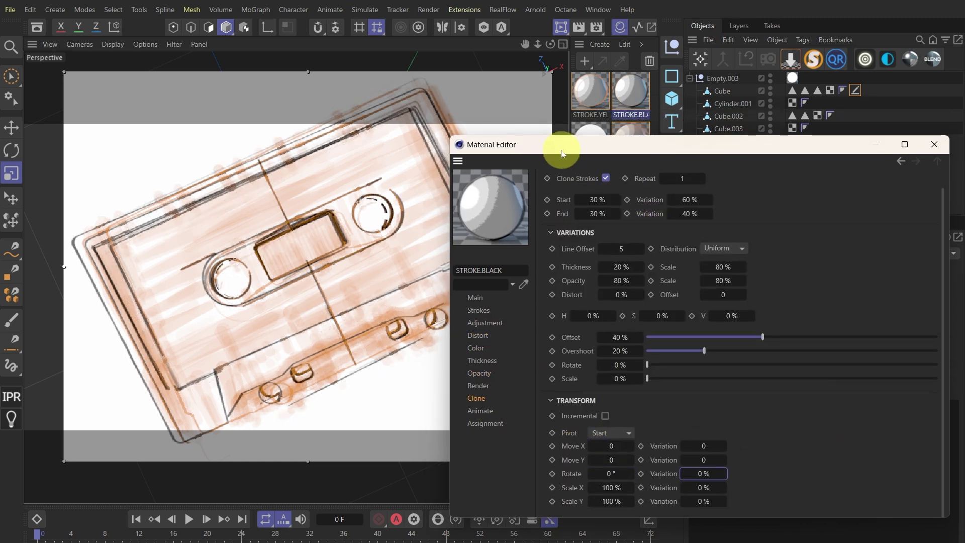
Lower STROKE.BLACK's Join Angle thickness strength to 70% and Screen Angle to 50%
click(493, 361)
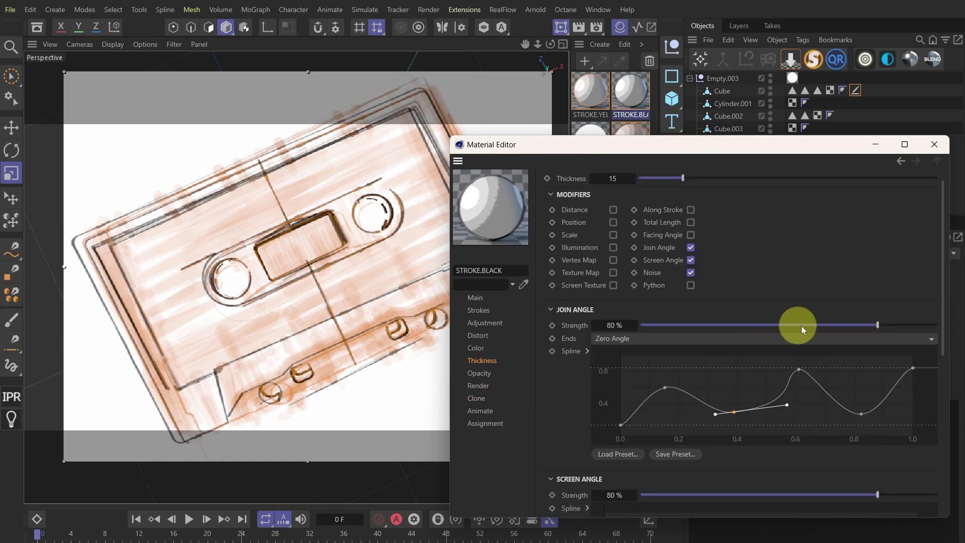
drag(806, 327, 686, 324)
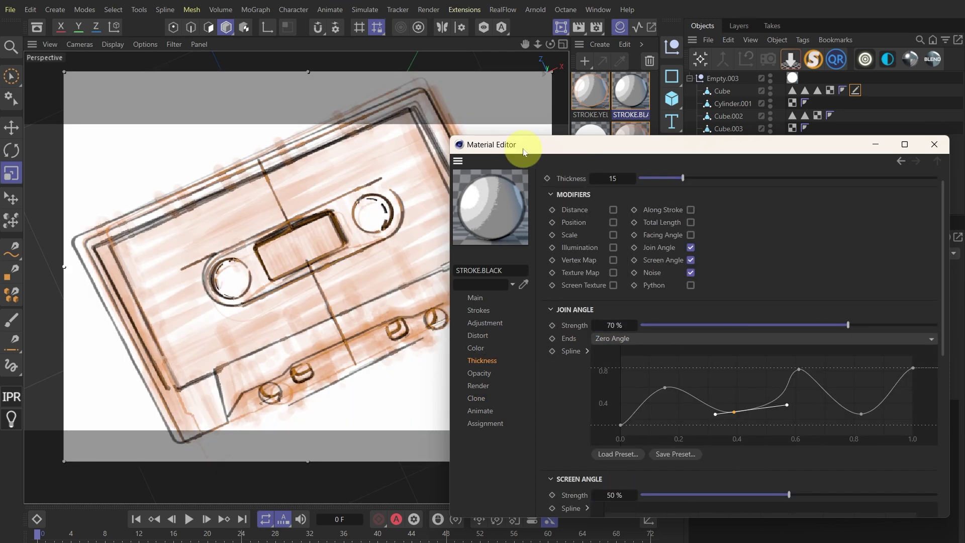
drag(578, 144, 692, 146)
drag(758, 154, 437, 140)
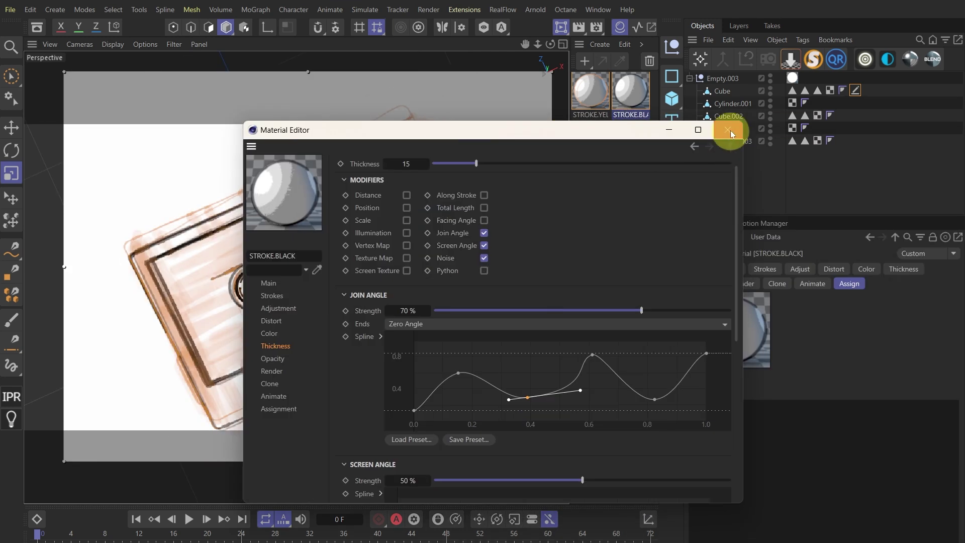
Copy the Cube's Sketch Style tag onto the remaining cassette parts, then clear the viewport render
click(732, 133)
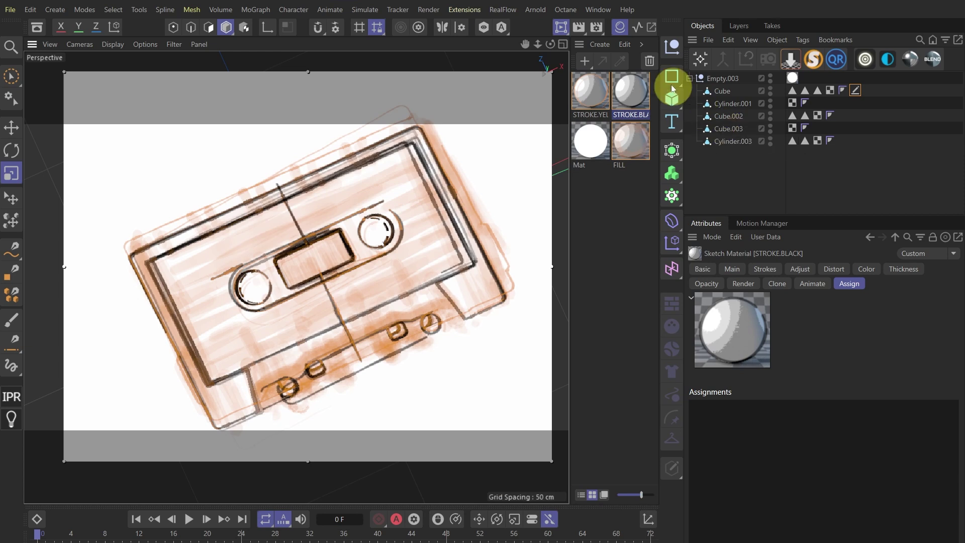
click(575, 29)
click(825, 99)
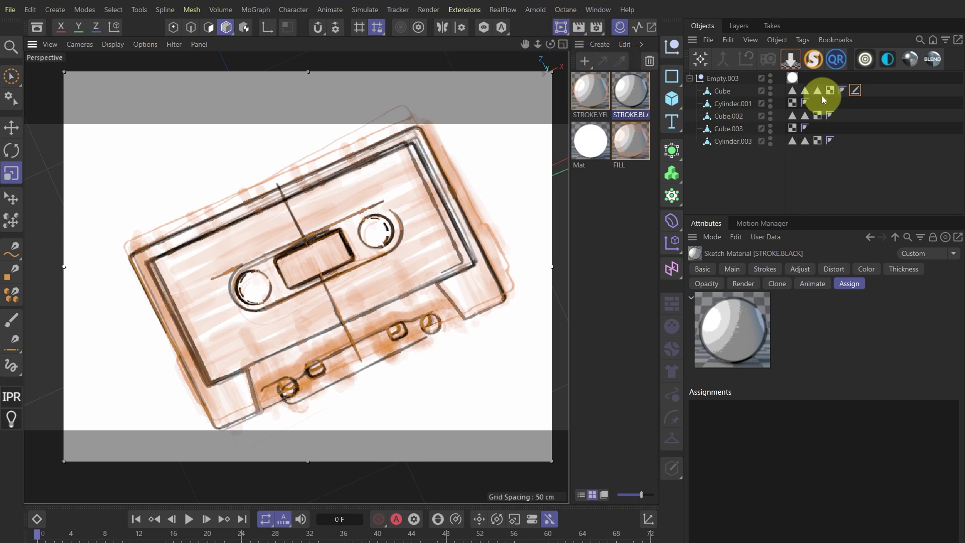
click(856, 91)
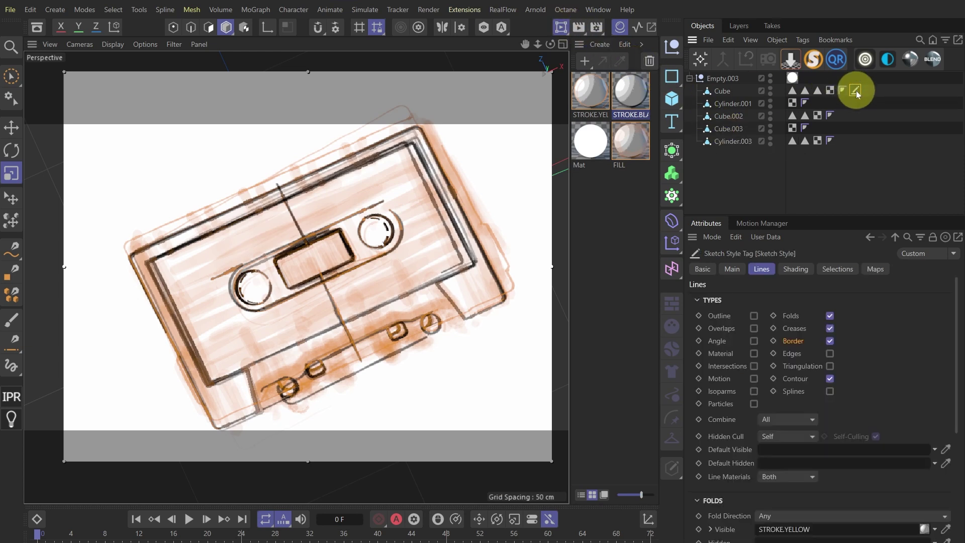
mouse_move(855, 91)
ctrl+mouse_down()
mouse_move(818, 102)
mouse_move(843, 116)
mouse_move(842, 144)
ctrl+mouse_up()
click(830, 378)
click(389, 284)
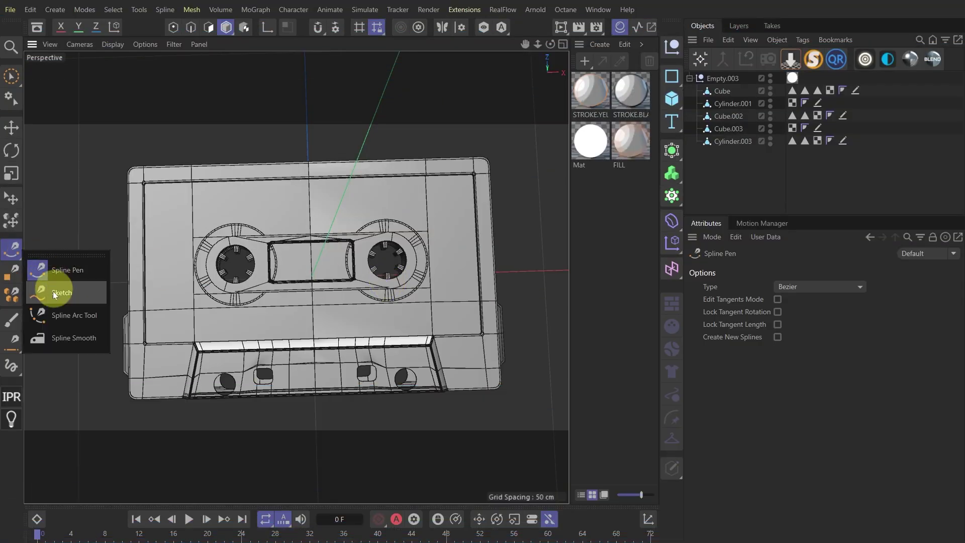
Sketch freehand splines: an A on the cassette label and a curved orange stroke in the tape window
click(70, 300)
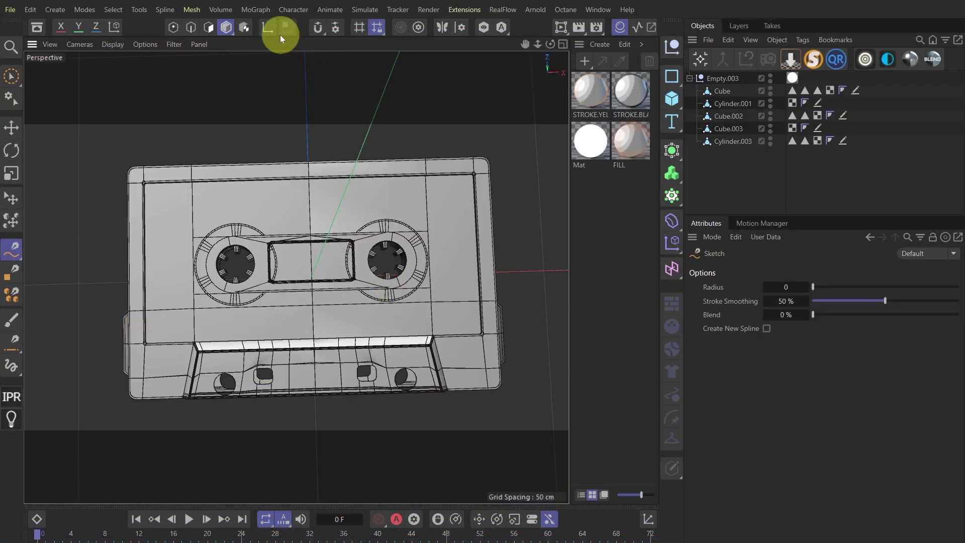
click(339, 28)
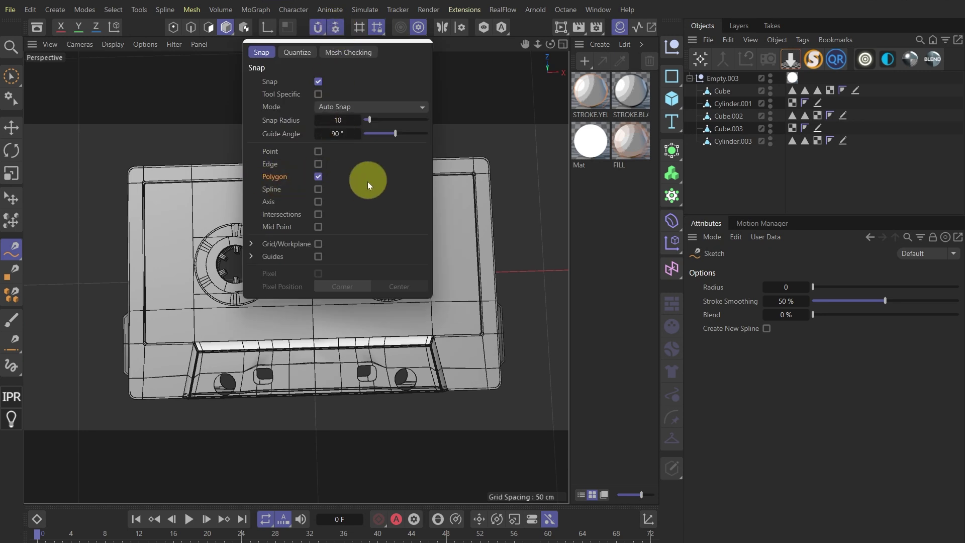
click(469, 278)
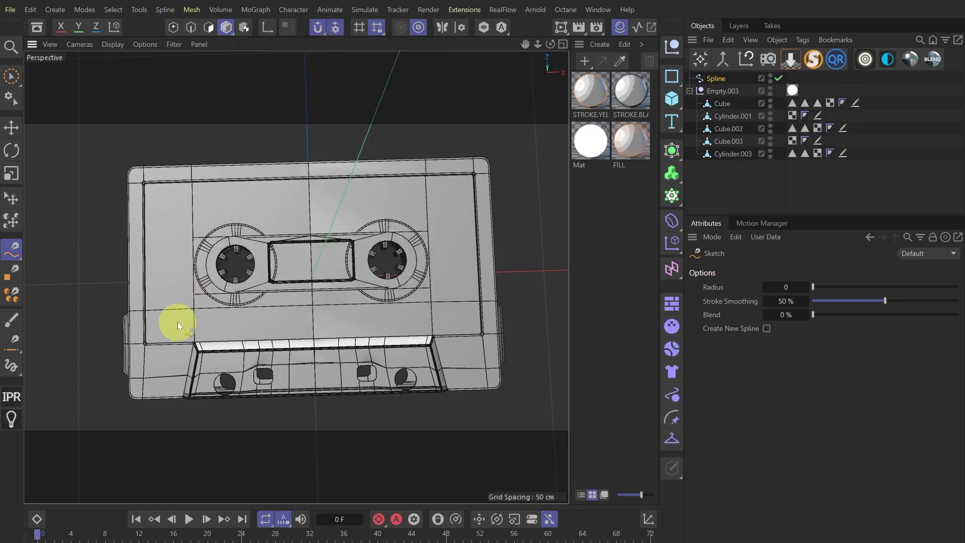
scroll(177, 325, up, 3)
scroll(163, 351, up, 3)
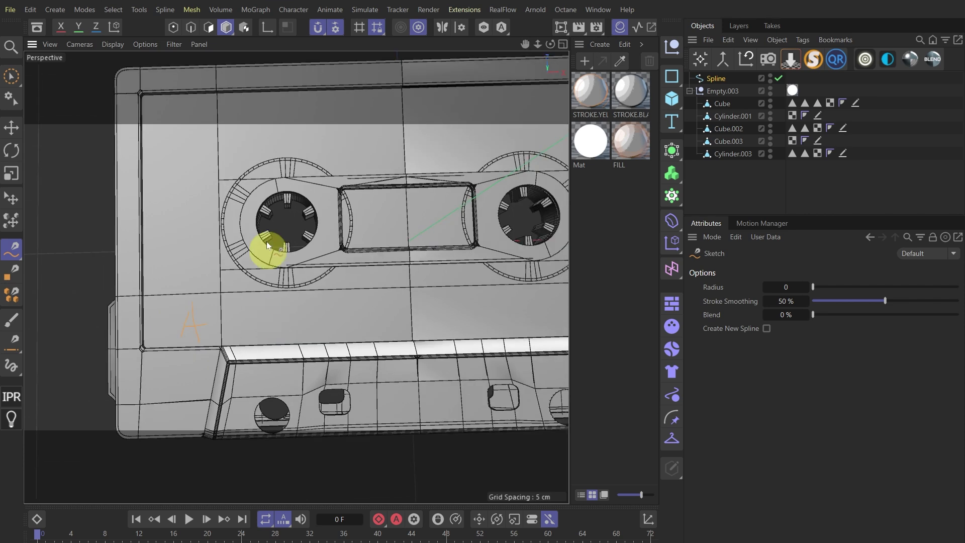
alt+middle_drag(173, 328, 188, 153)
scroll(210, 218, down, 3)
scroll(269, 176, up, 4)
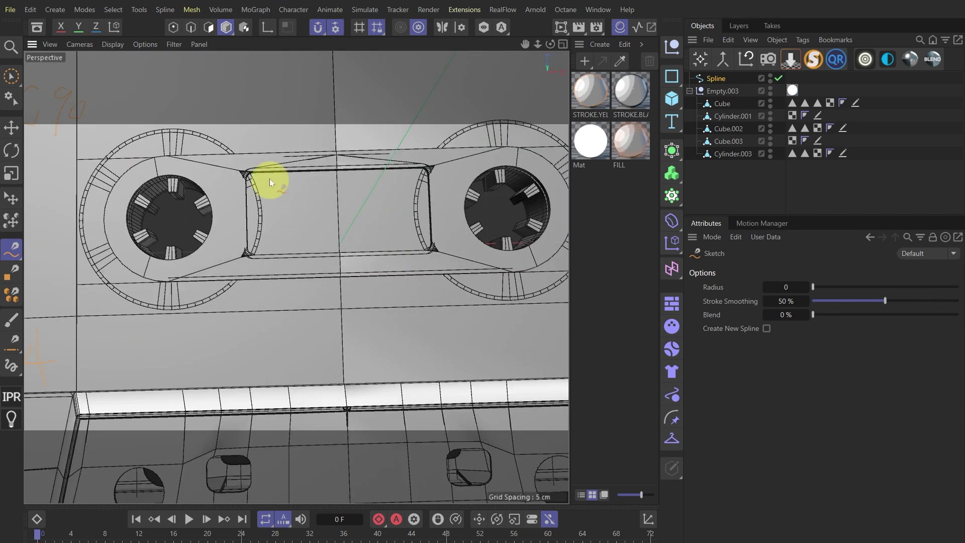
drag(400, 245, 397, 170)
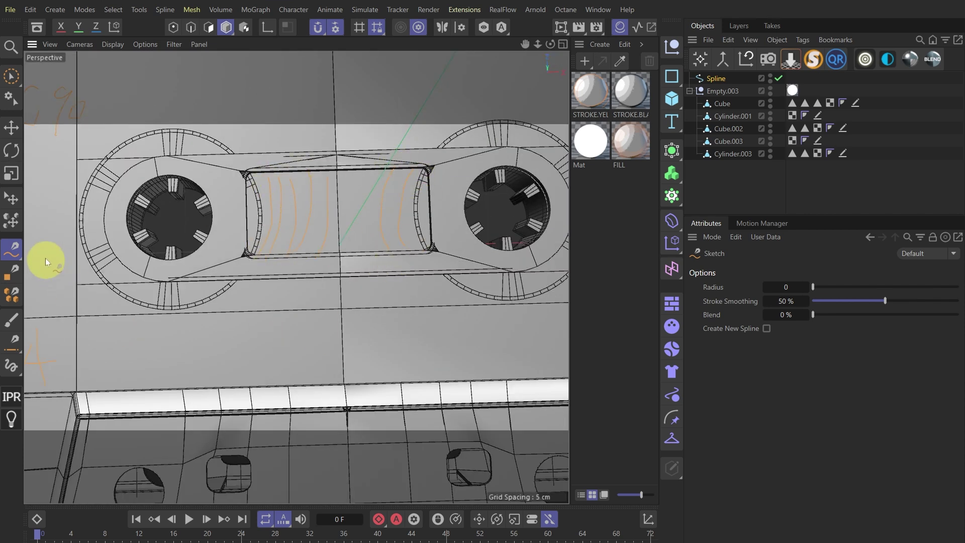
Smooth the hand-drawn strokes around the tape window, C90 label and A with Spline Smooth
drag(17, 249, 86, 336)
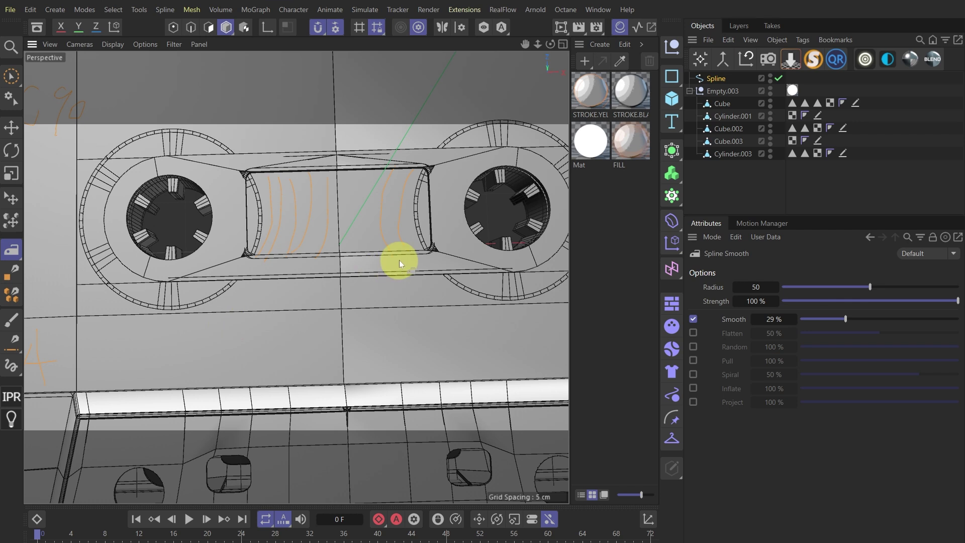
scroll(410, 218, down, 2)
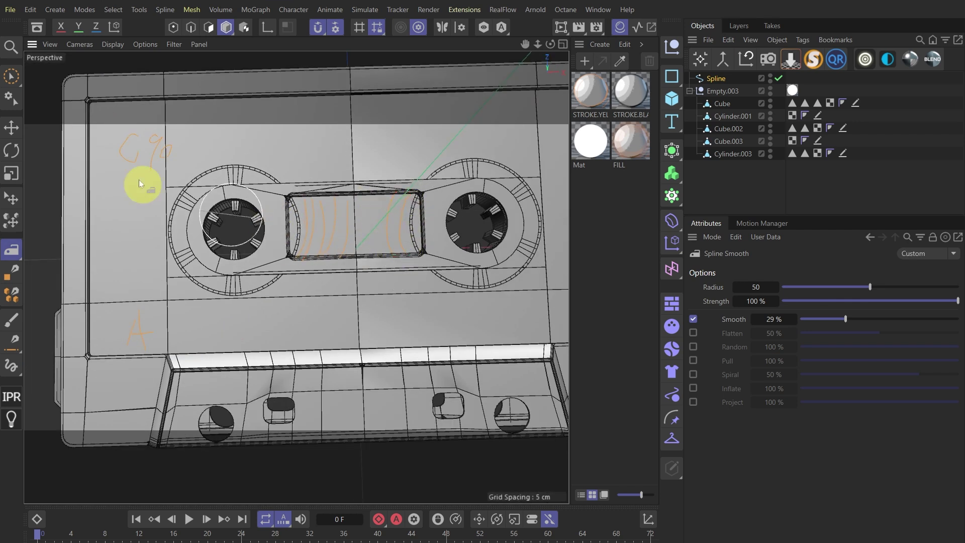
drag(129, 162, 104, 151)
mouse_move(146, 370)
mouse_down()
mouse_move(108, 340)
mouse_move(400, 329)
mouse_up()
Add a Segment line of 34 cm below the tape window and duplicate it twice
click(14, 78)
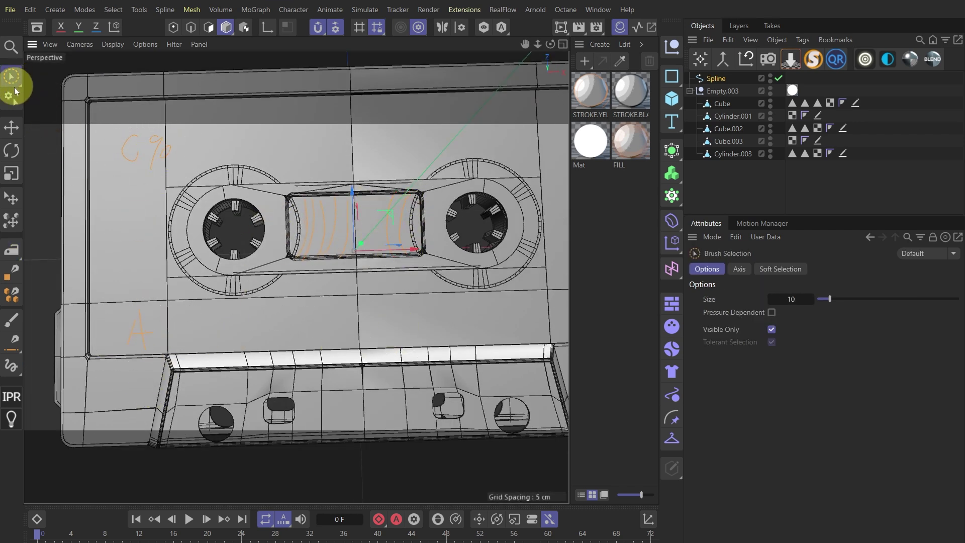
key(shift+c)
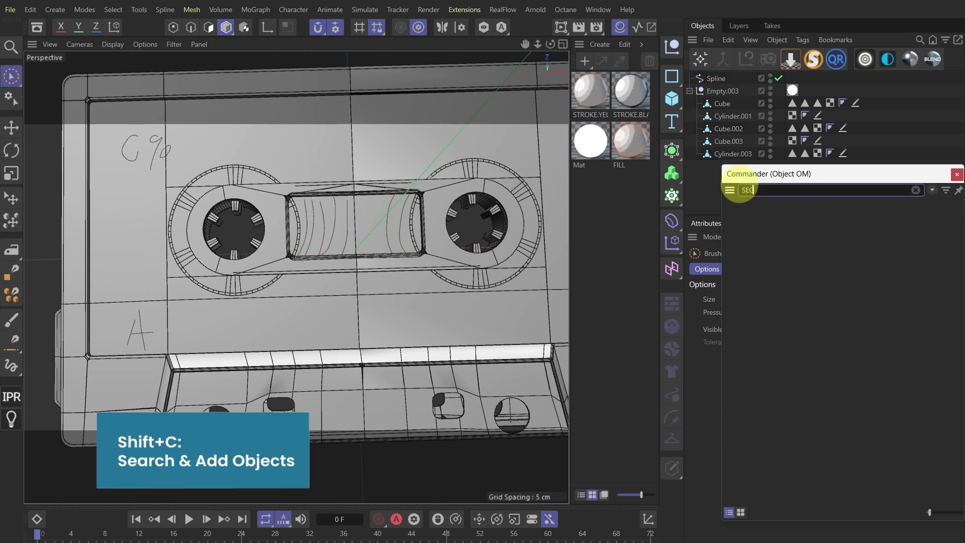
text(SEG)
key(Return)
alt+drag(387, 285, 430, 255)
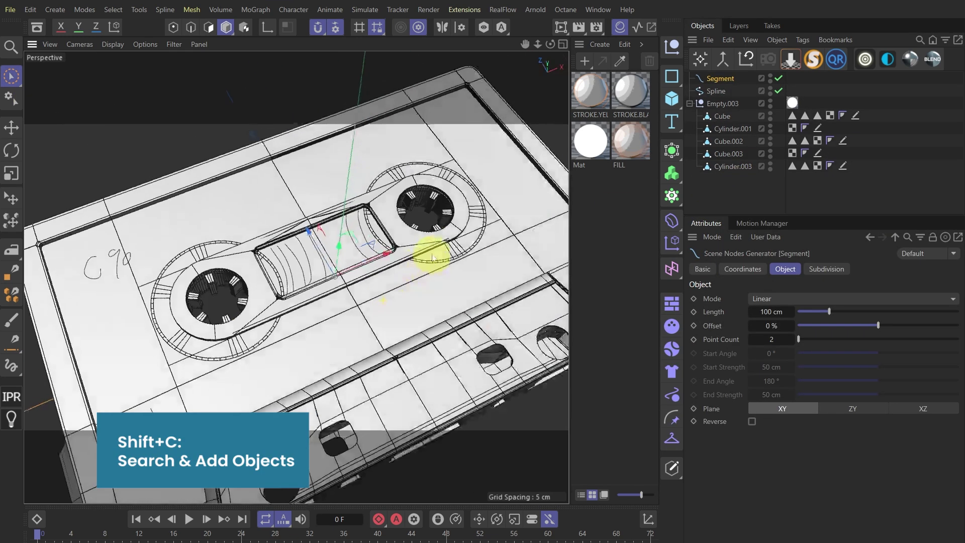
scroll(351, 320, down, 5)
drag(829, 311, 808, 311)
click(363, 283)
alt+drag(360, 279, 286, 364)
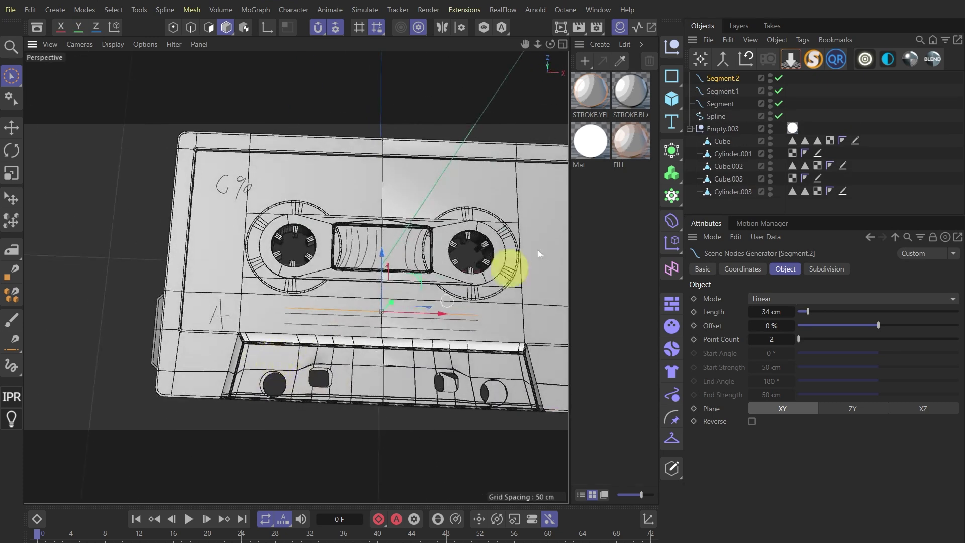
Give all three lines STROKE.BLACK with Folds, Creases and Border off, then preview-render
drag(632, 107, 792, 78)
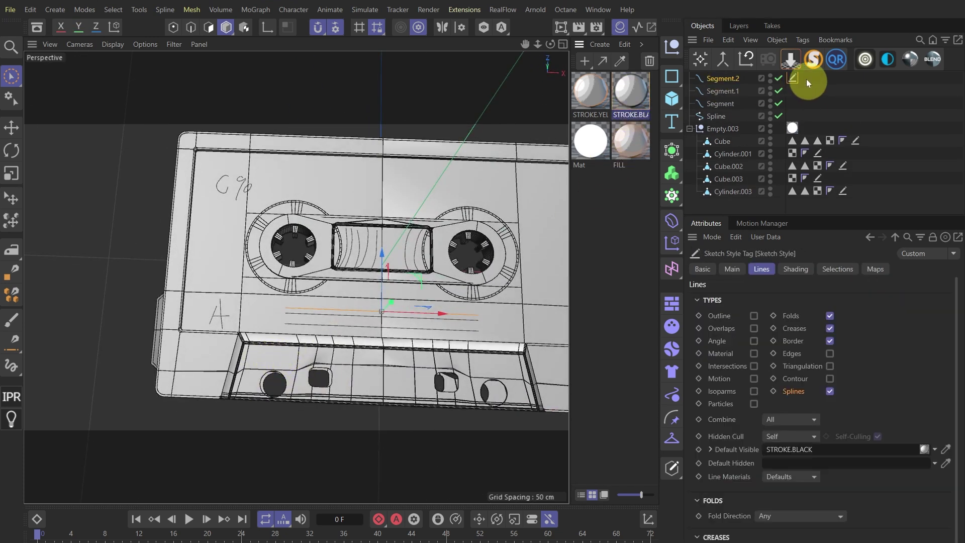
click(829, 315)
click(829, 341)
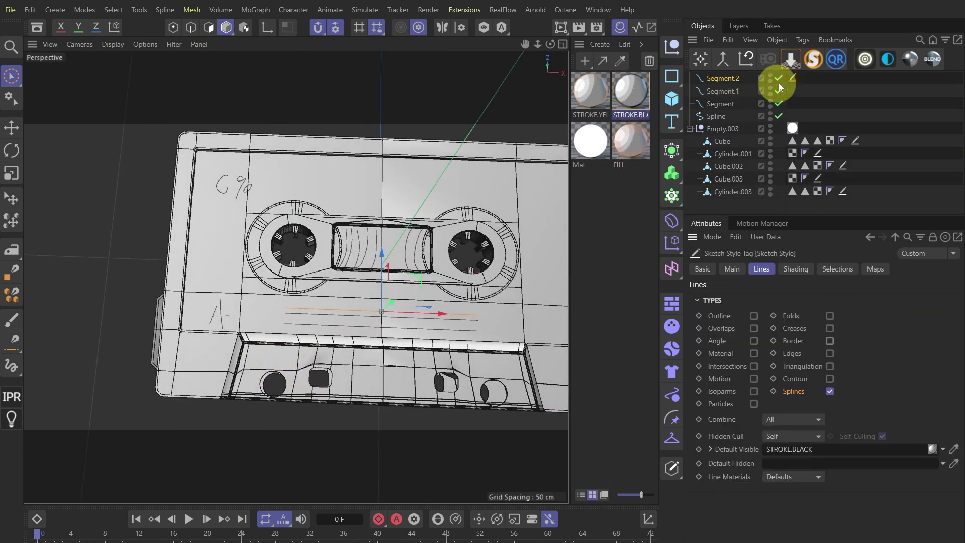
click(561, 27)
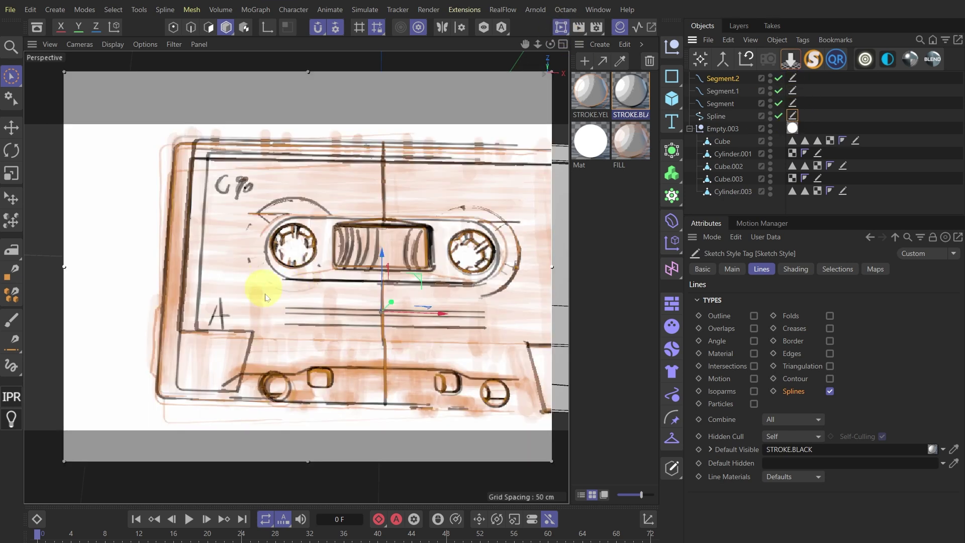
click(264, 309)
key(ctrl+r)
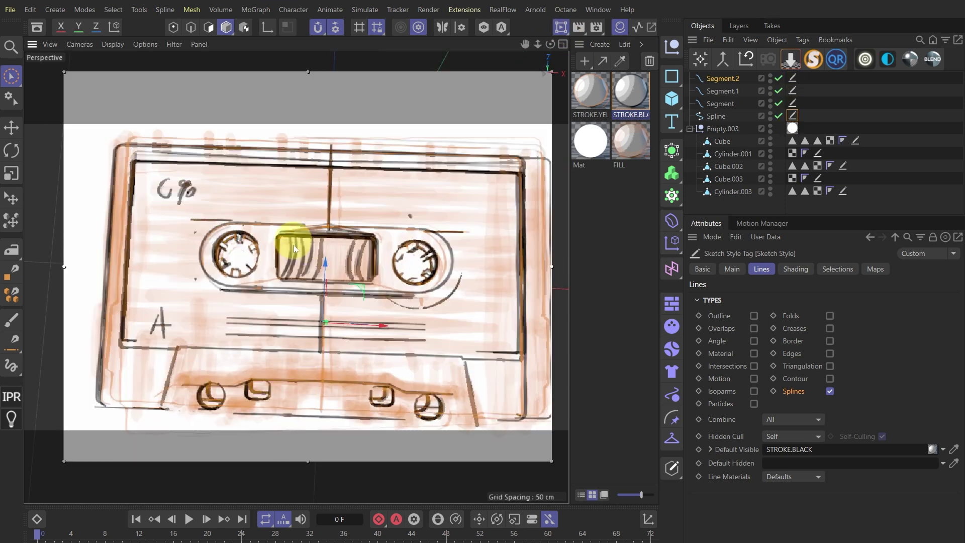
click(163, 276)
Sketch freehand marker strokes at the cassette's lower-left corner and above its top edge
click(561, 27)
click(586, 252)
drag(11, 250, 45, 268)
click(62, 292)
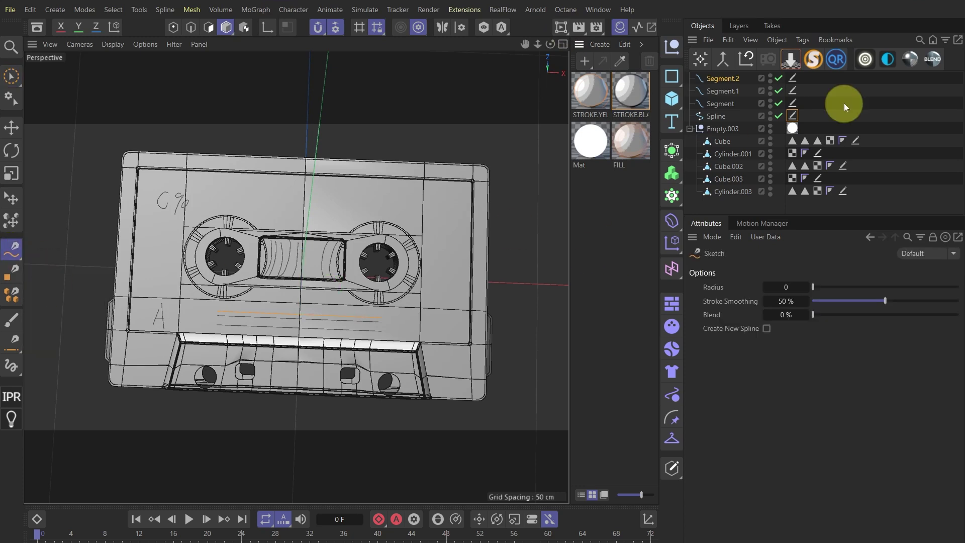
drag(135, 351, 204, 379)
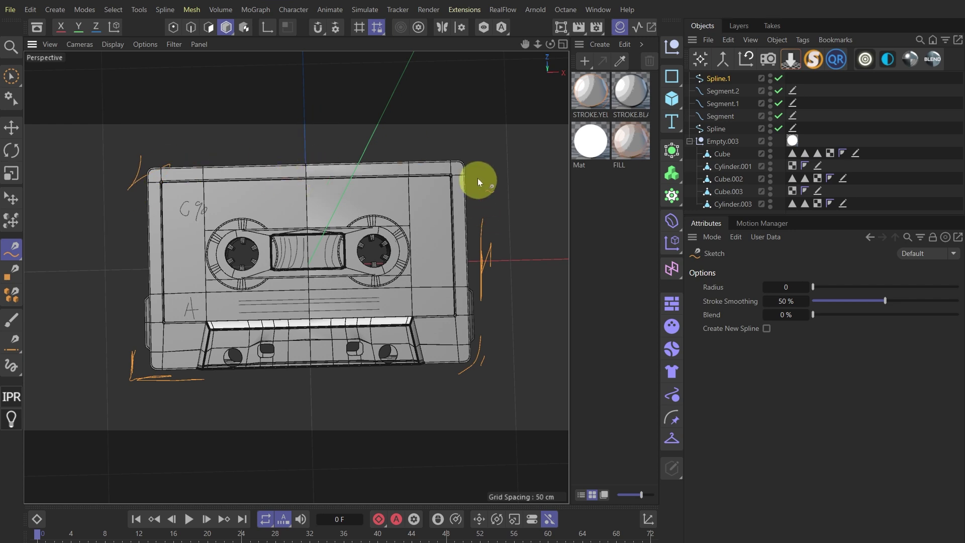
drag(474, 146, 424, 148)
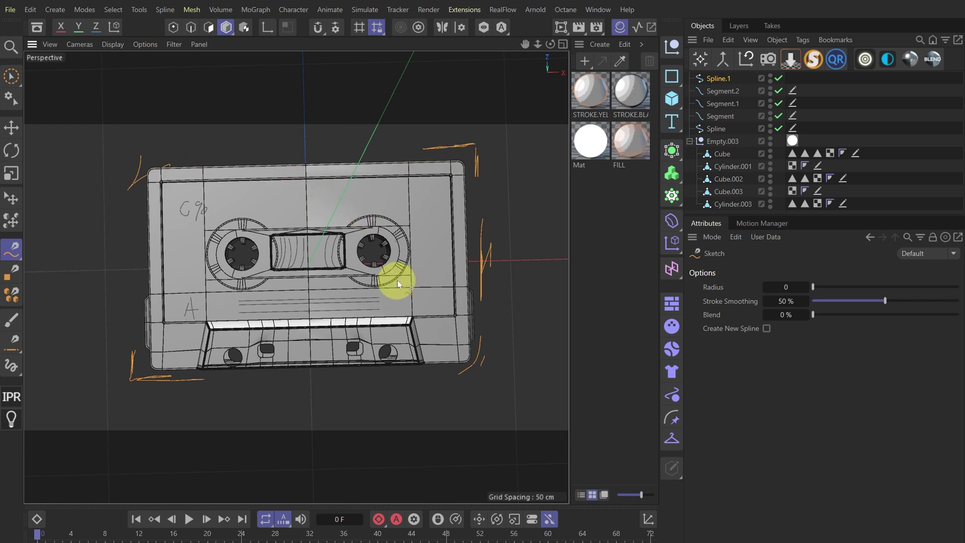
key(space)
mouse_move(420, 248)
alt+mouse_down()
mouse_move(308, 221)
mouse_move(295, 379)
alt+mouse_up()
Duplicate STROKE.YELLOW as STROKE.BLUE and apply it to the new corner strokes
click(596, 99)
ctrl+drag(596, 102, 577, 98)
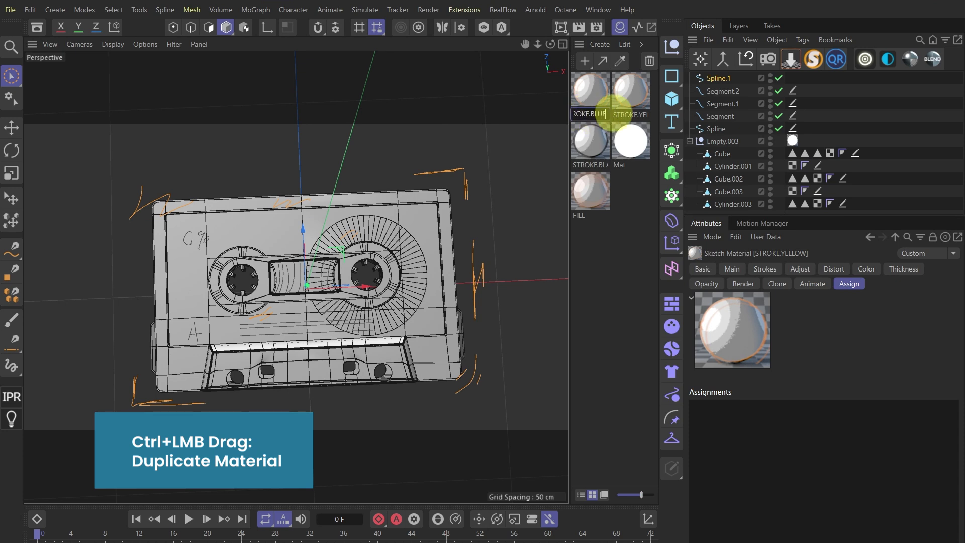
drag(598, 98, 718, 79)
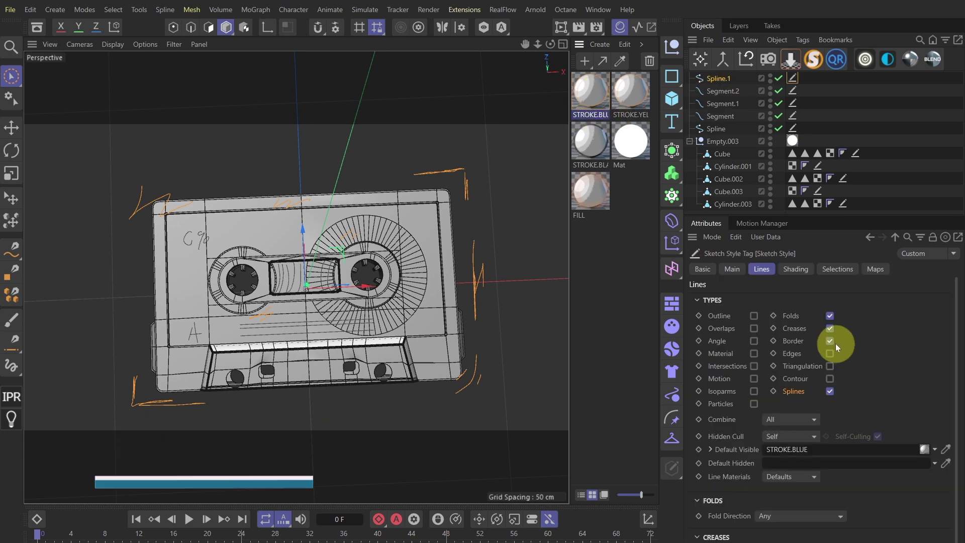
click(561, 27)
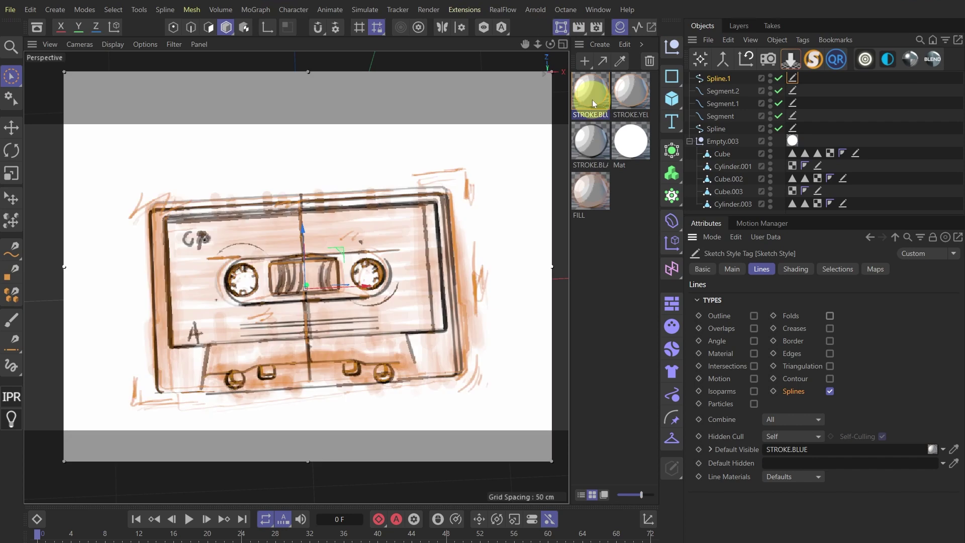
Set STROKE.BLUE's stroke colour to cyan and edit its thickness
click(592, 100)
double_click(592, 99)
click(495, 298)
click(623, 196)
drag(577, 93, 654, 94)
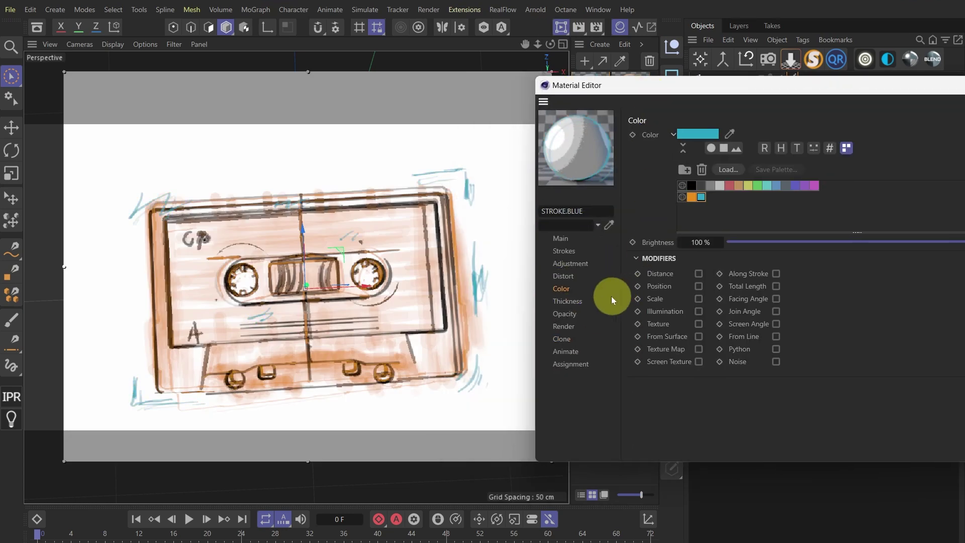
click(567, 301)
double_click(696, 134)
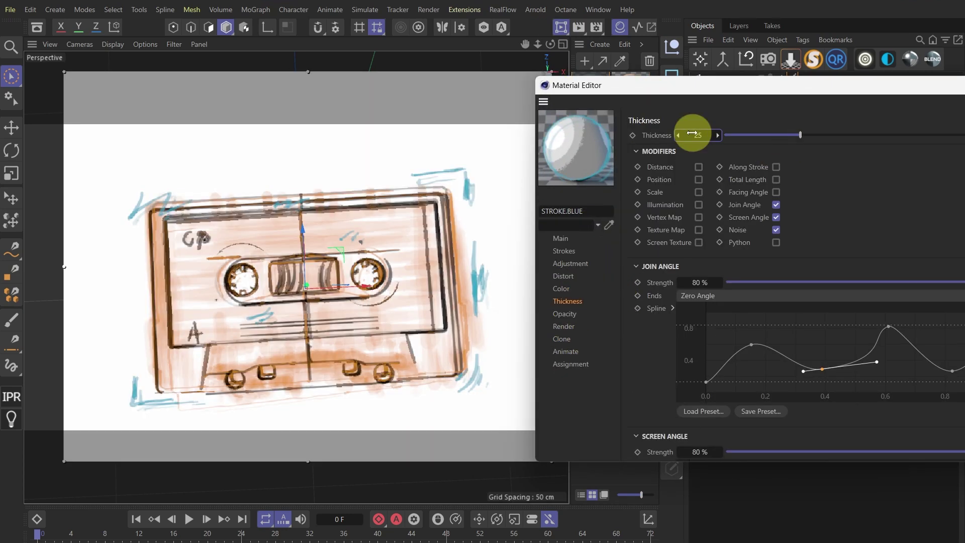
Lower STROKE.BLUE's Distort Strength to 14% and set Clone Repeat to 2
click(563, 276)
drag(795, 175, 777, 175)
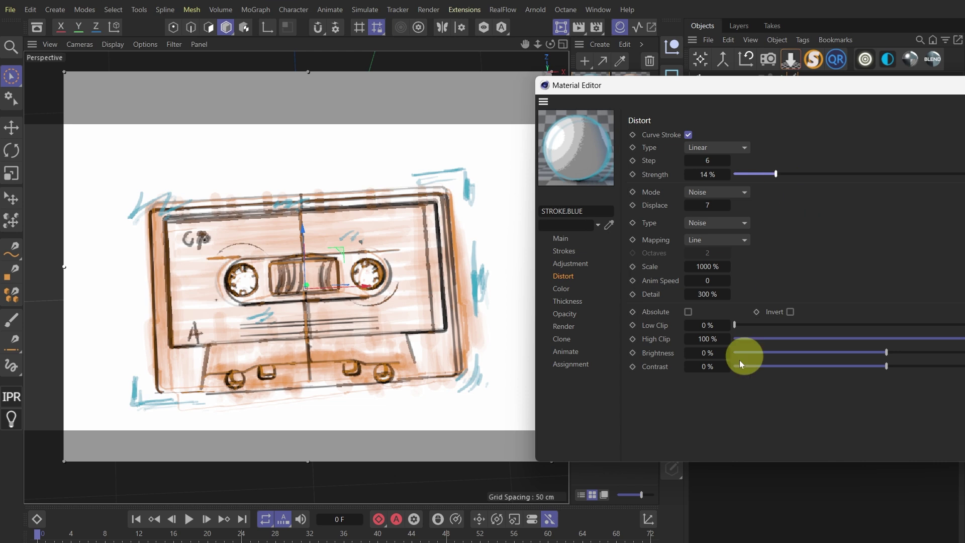
click(561, 339)
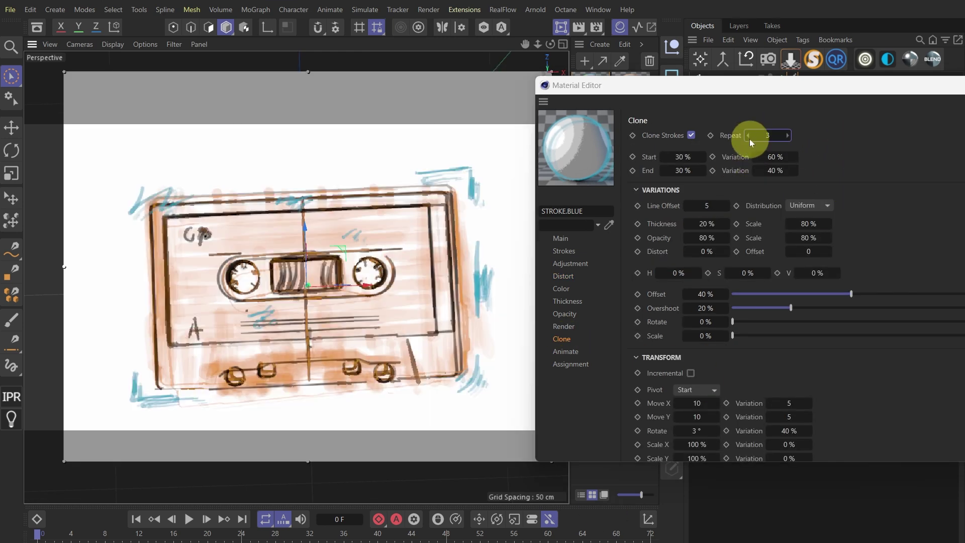
double_click(749, 138)
text(2)
key(Return)
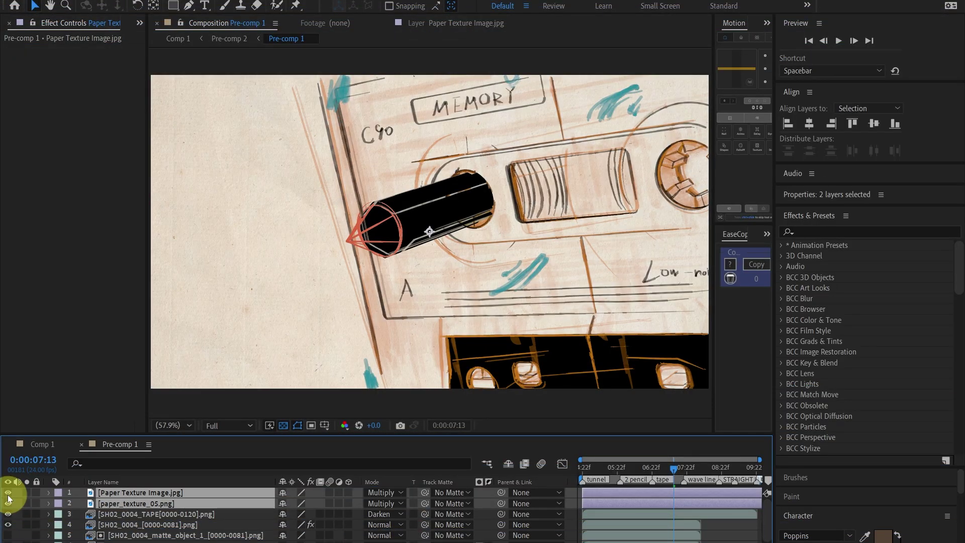
Hide the paper texture layers, switch to Comp 1, and enable its colour-correction and texture layers
click(7, 494)
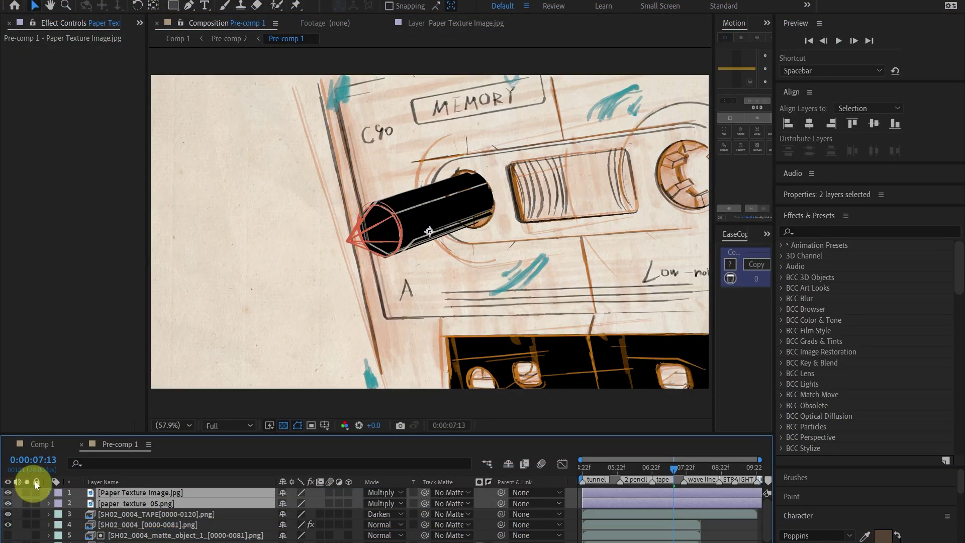
click(40, 444)
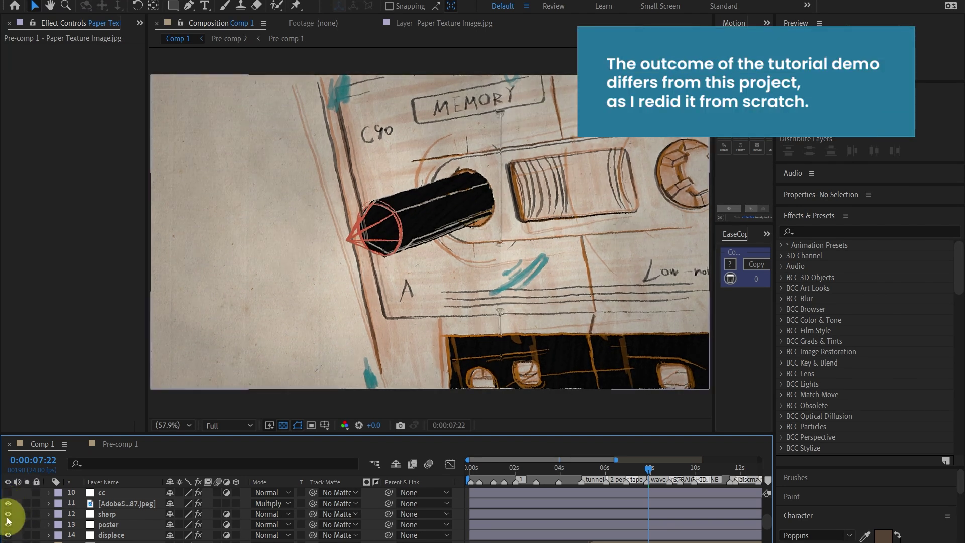
click(7, 498)
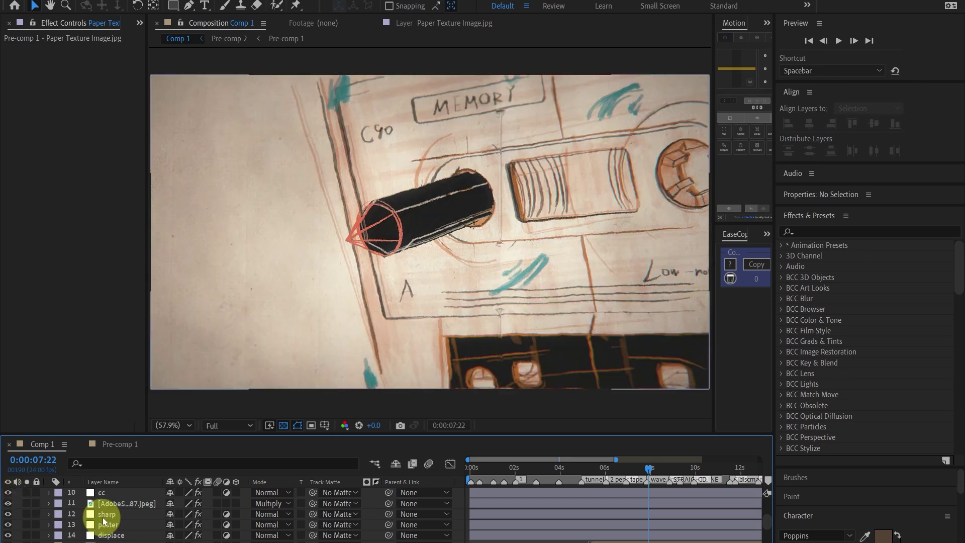